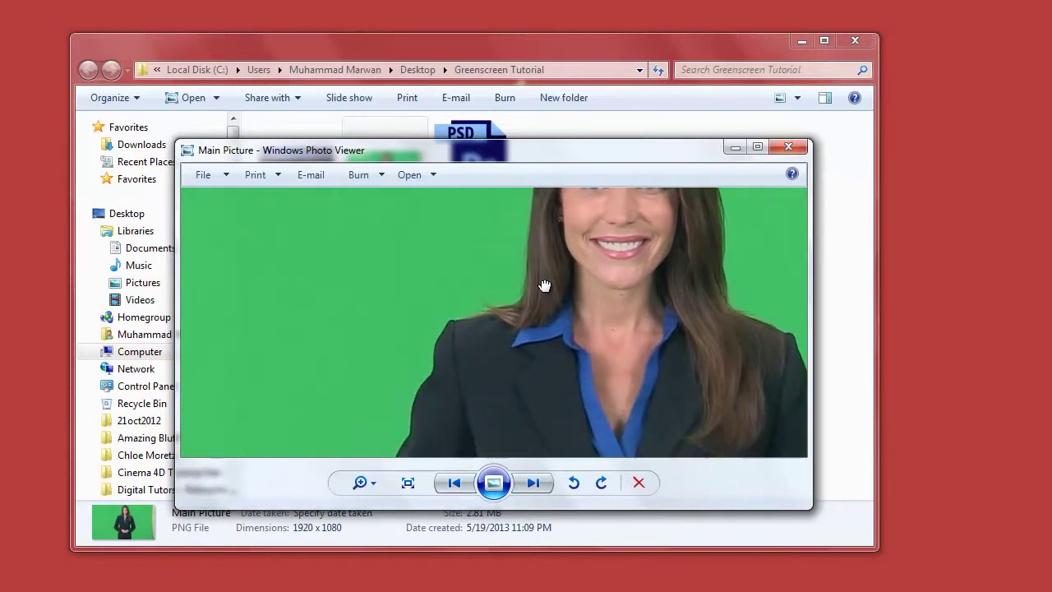
Examine the hair edges around the woman's head against the green background in the Main Picture photo.
left_click_drag(583, 320, 457, 359)
left_click_drag(400, 252, 401, 338)
left_click_drag(352, 369, 653, 456)
left_click_drag(352, 351, 413, 451)
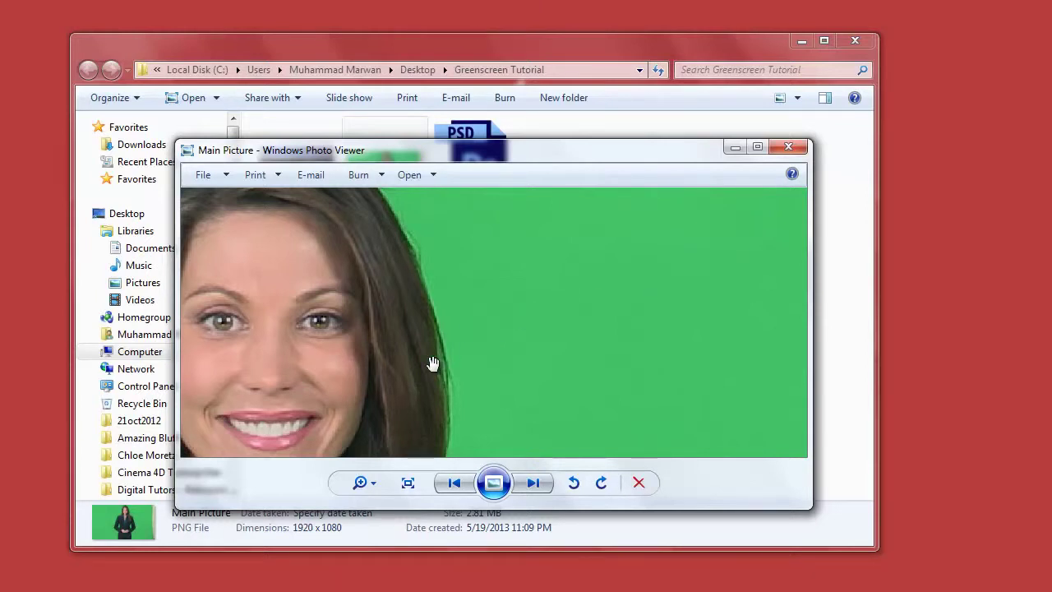
left_click_drag(432, 364, 402, 307)
scroll(390, 312, "down", 1)
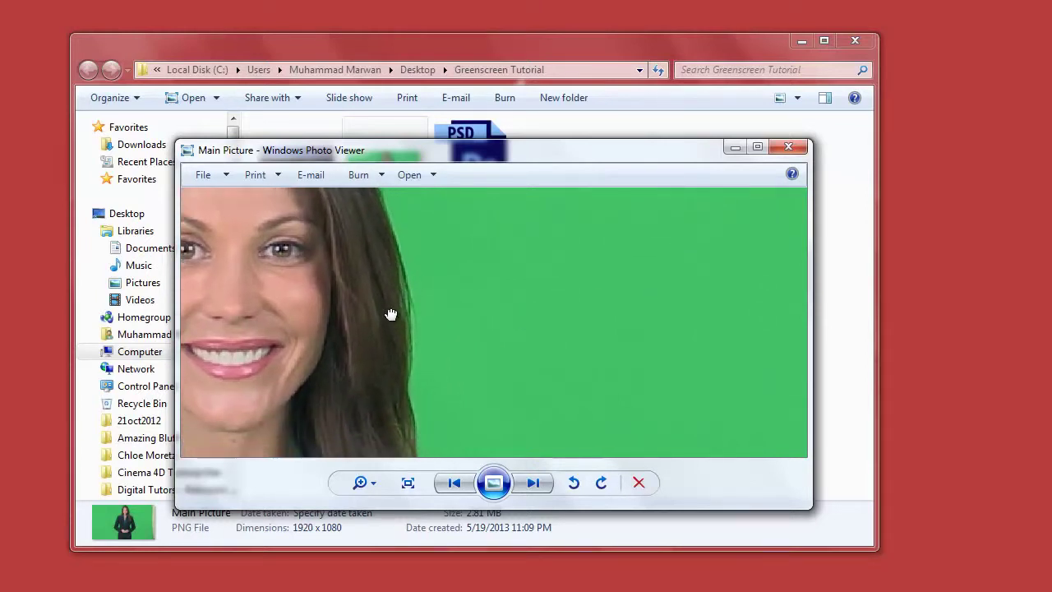
left_click_drag(395, 271, 390, 353)
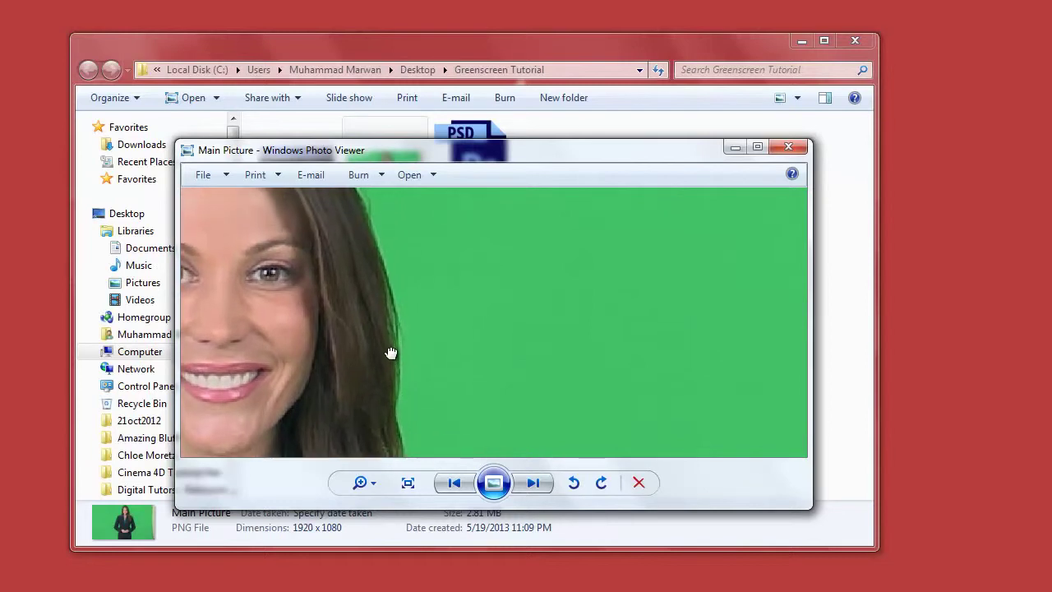
left_click_drag(377, 284, 374, 236)
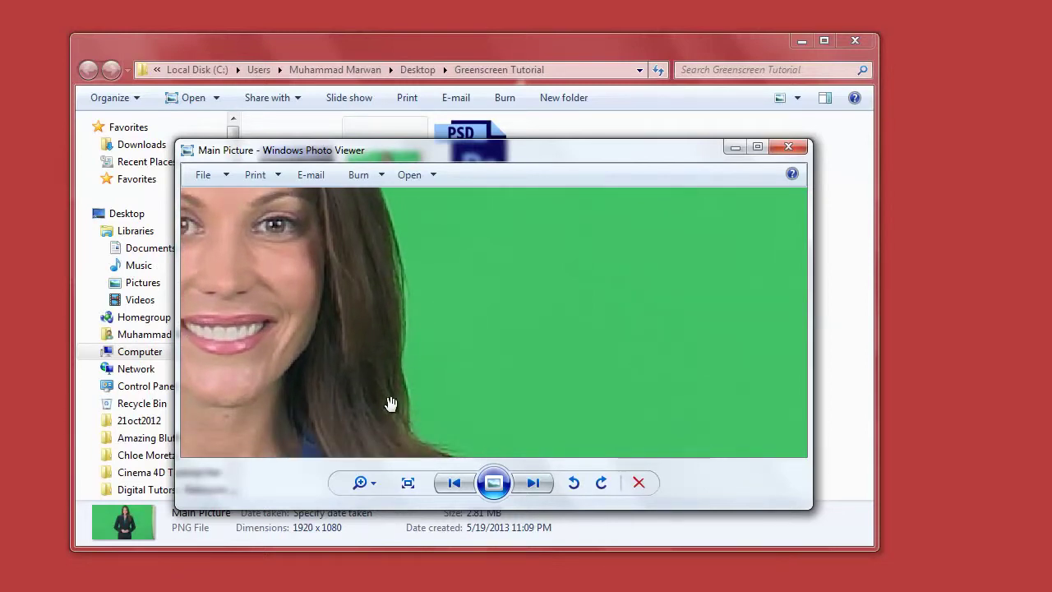
scroll(391, 397, "down", 4)
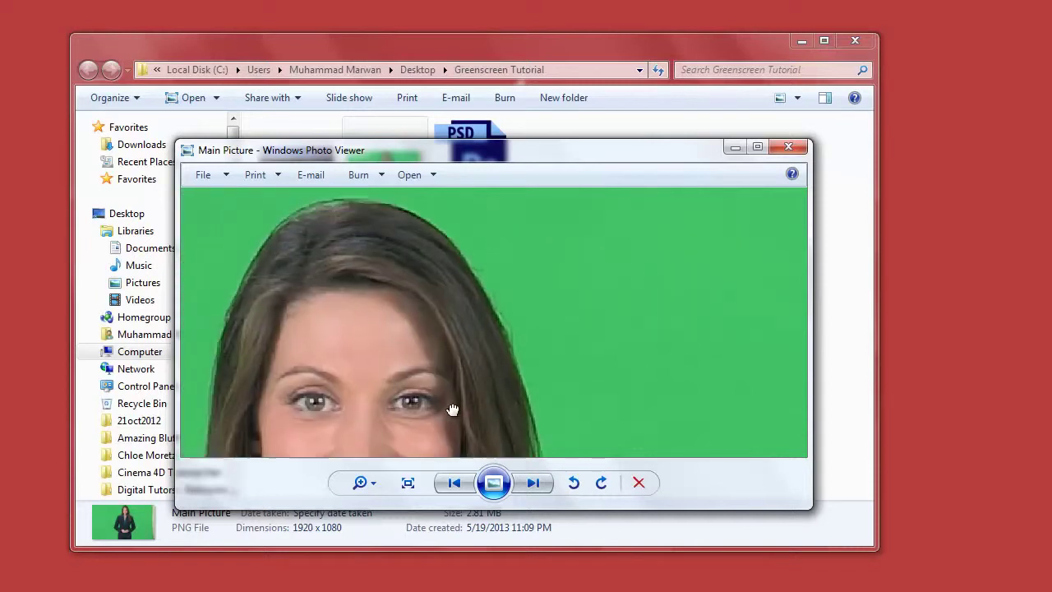
scroll(258, 313, "up", 2)
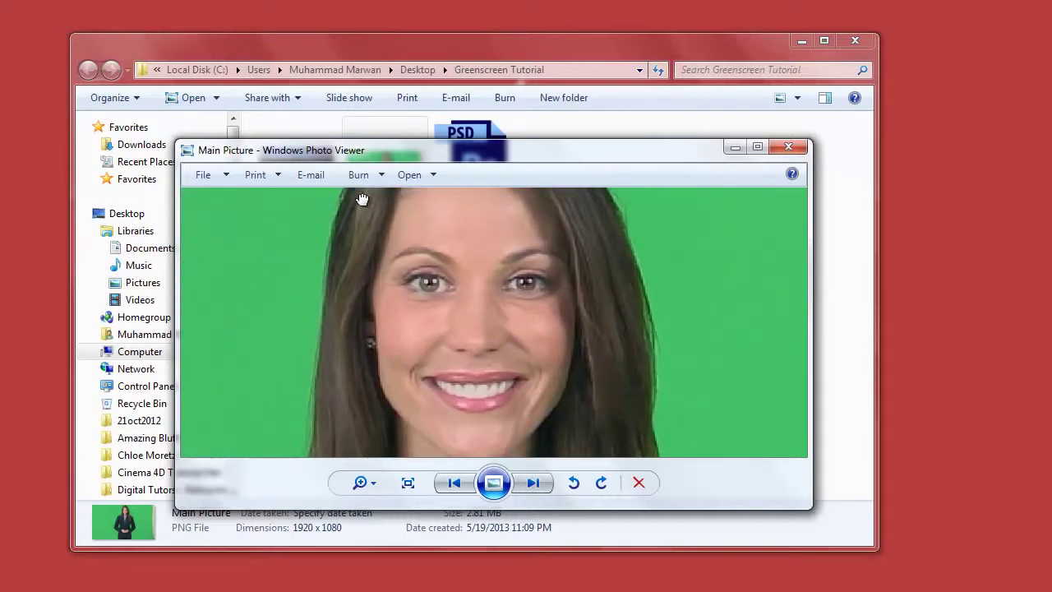
Examine the suit's shoulder and sleeve outlines and the whole green-screen shot, and close the Main Picture photo.
left_click_drag(345, 354, 422, 189)
left_click_drag(707, 386, 514, 251)
left_click_drag(550, 425, 583, 340)
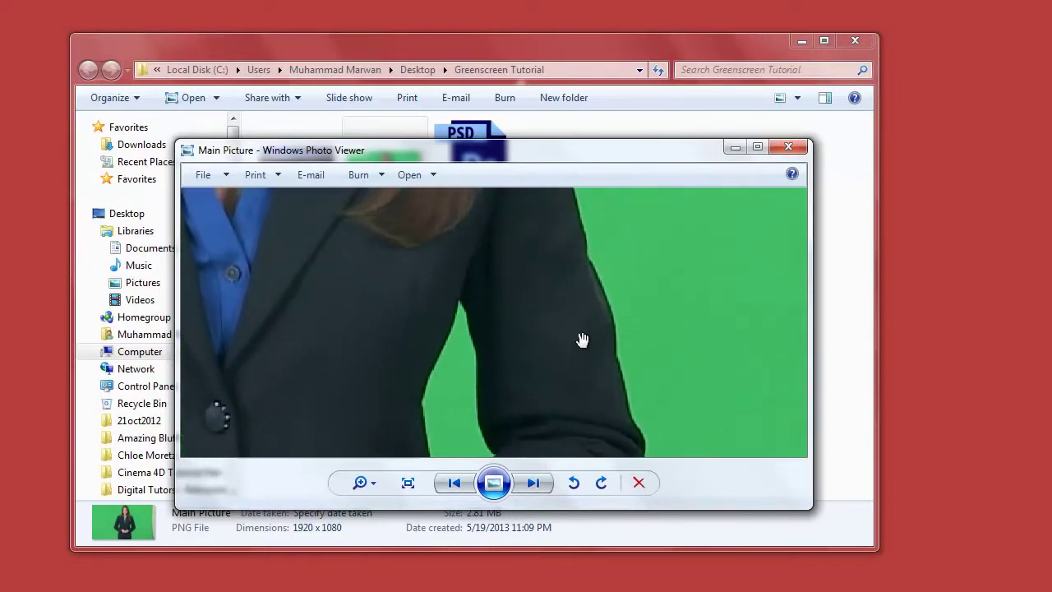
left_click_drag(619, 374, 653, 216)
left_click_drag(514, 360, 463, 305)
left_click_drag(451, 411, 798, 324)
scroll(586, 328, "down", 5)
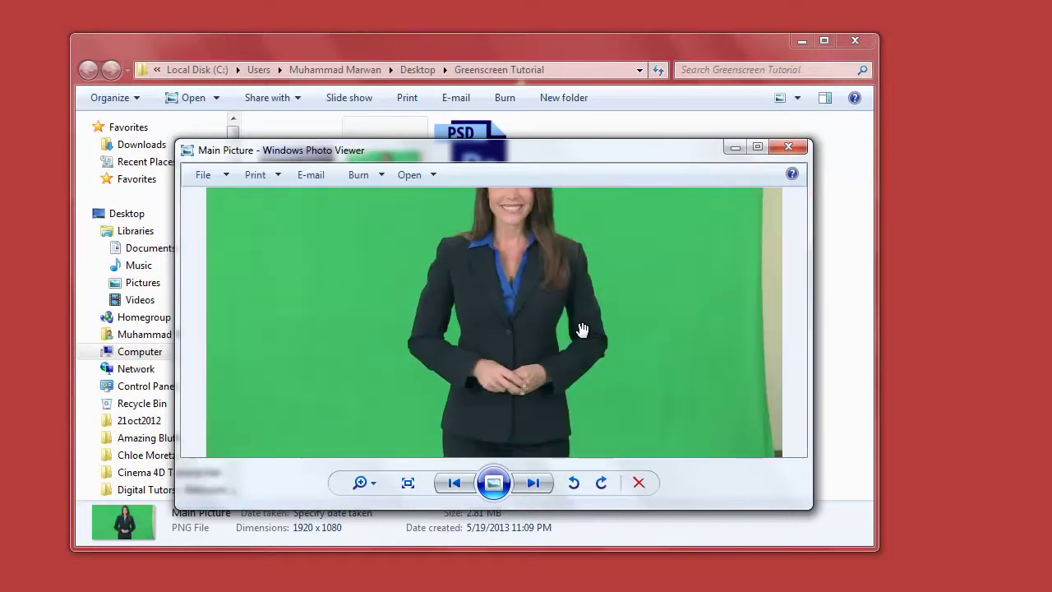
scroll(582, 330, "down", 2)
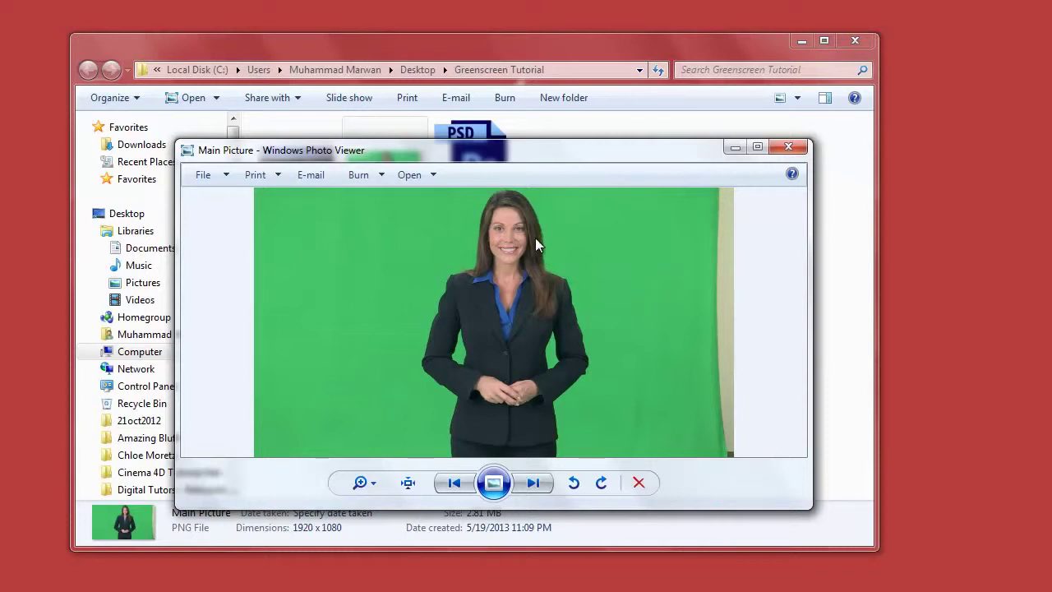
left_click(791, 148)
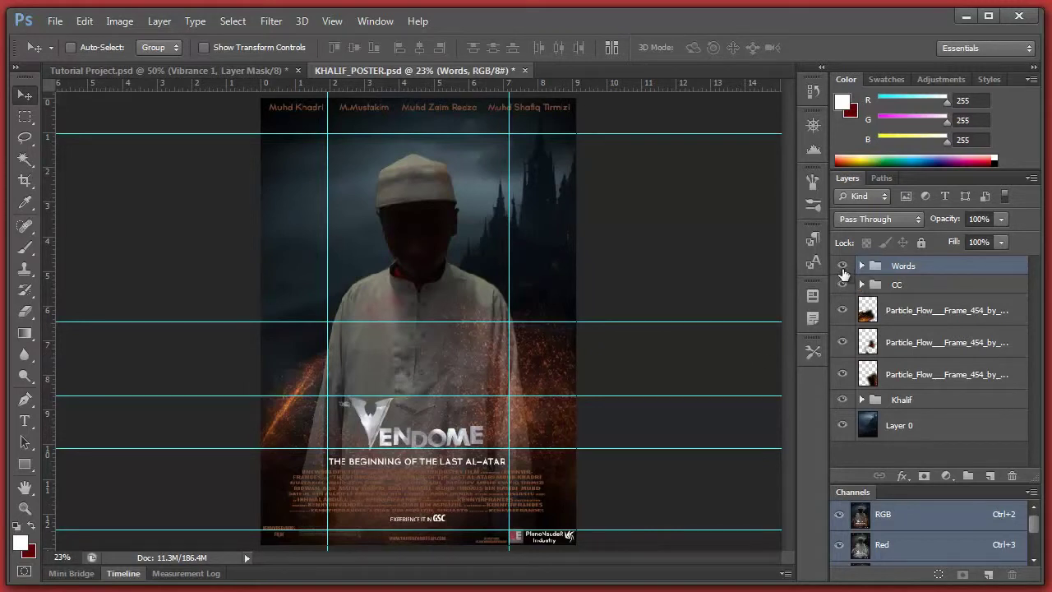
Isolate the Khalif group in the poster by hiding Words, CC, the three particle layers and Layer 0.
left_click_drag(843, 272, 837, 414)
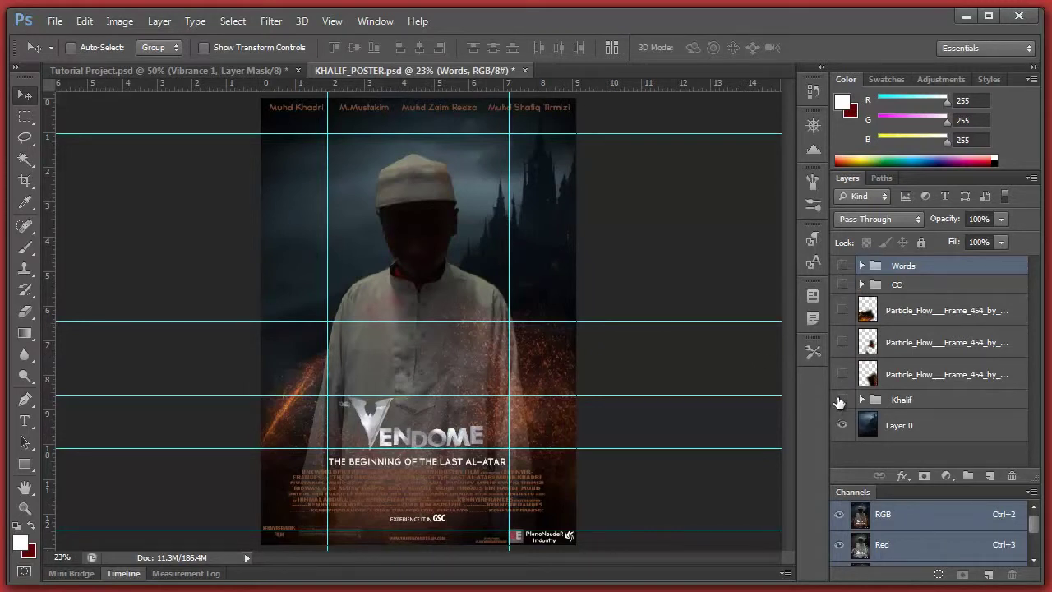
left_click(841, 400)
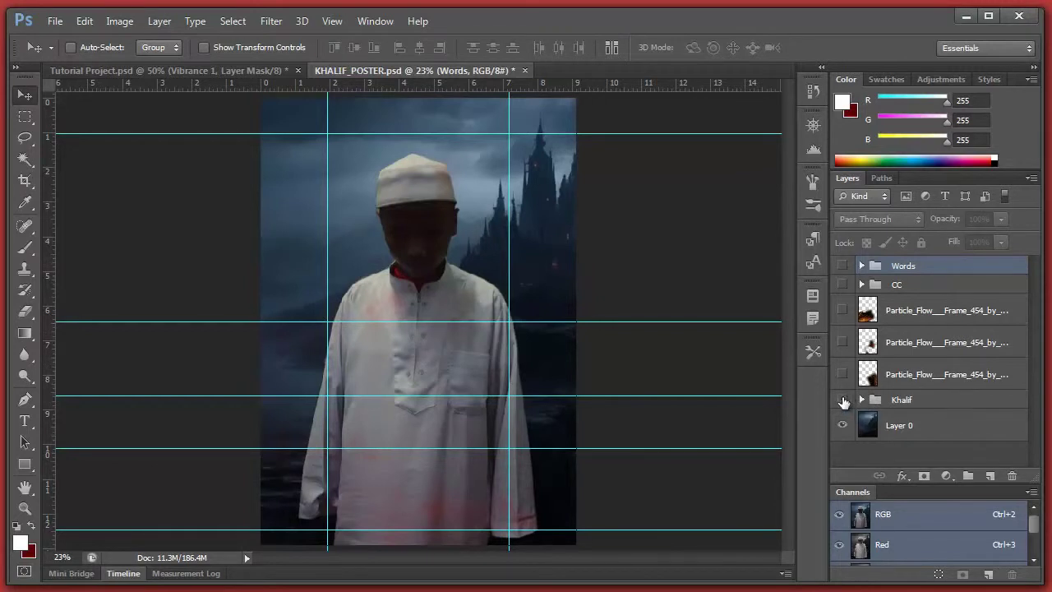
left_click(842, 400)
left_click(841, 400)
left_click(842, 425)
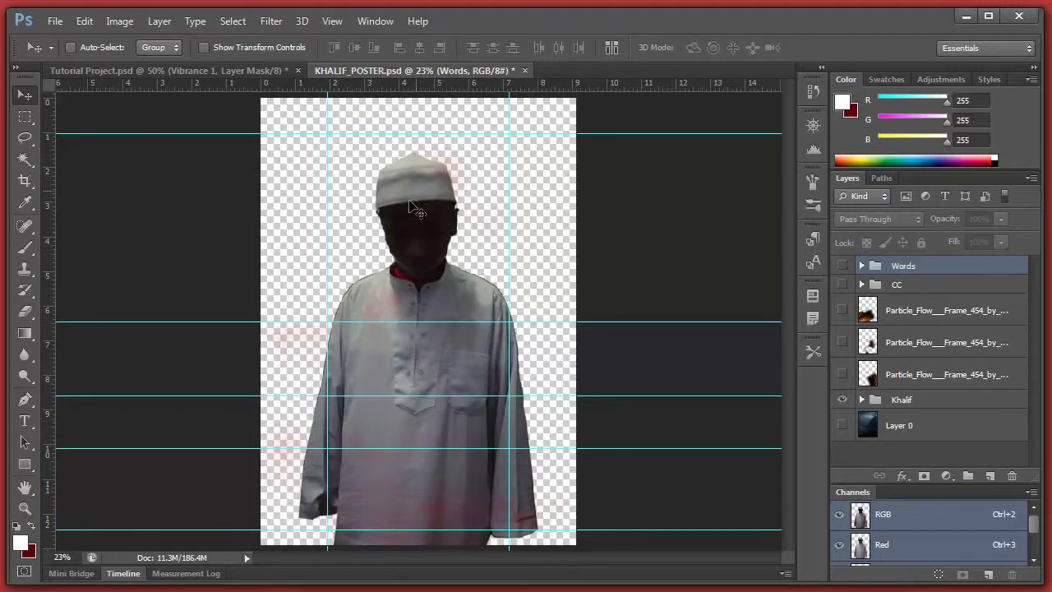
Restore the visibility of all hidden poster layers and inspect the adjustment layers inside the CC group.
left_click_drag(844, 377, 842, 270)
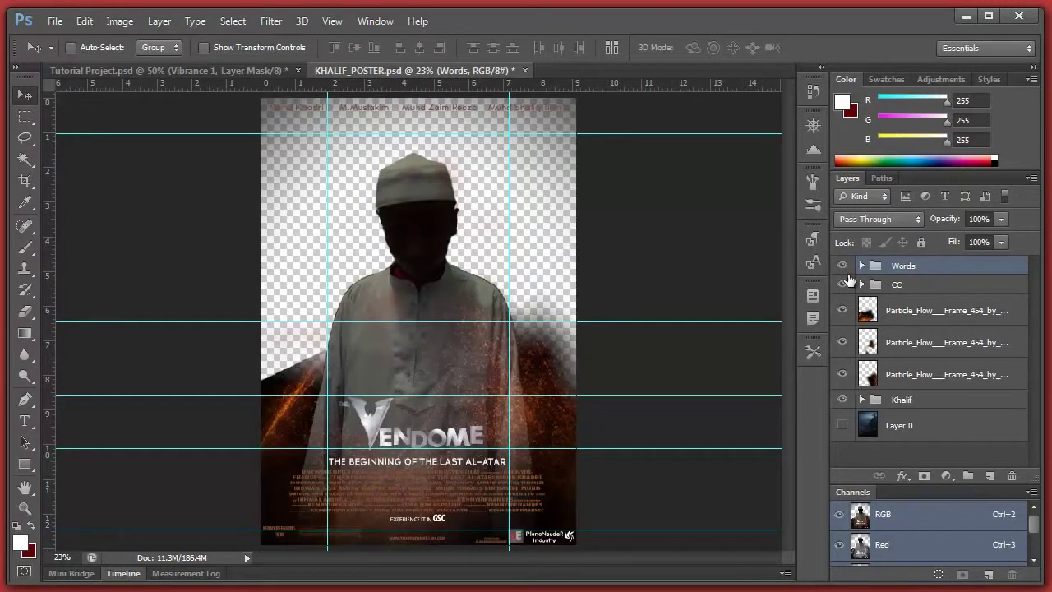
left_click(843, 285)
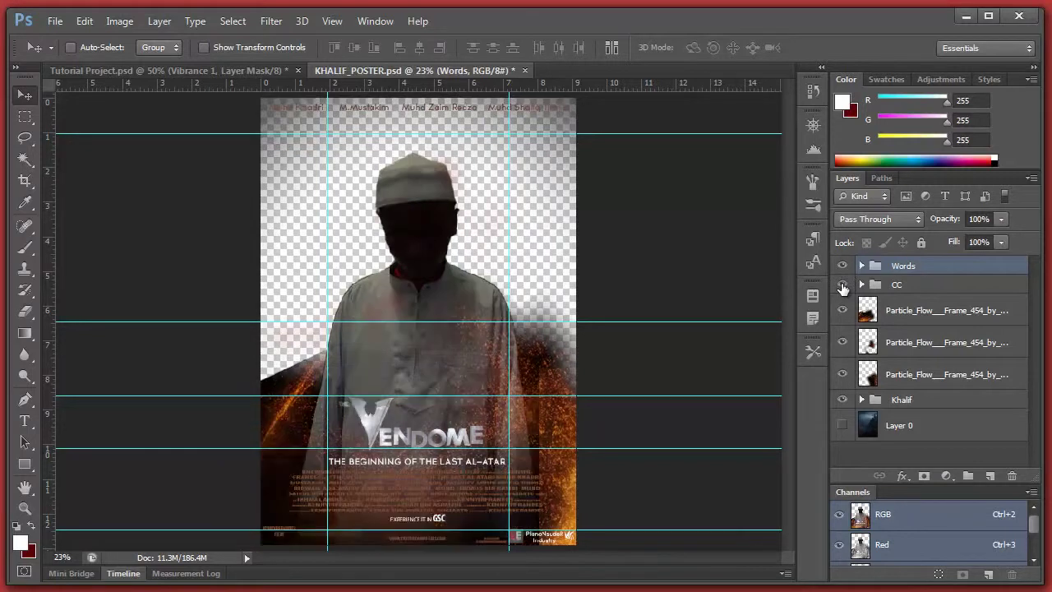
left_click(862, 285)
scroll(928, 370, "down", 3)
scroll(927, 370, "up", 3)
left_click(886, 307)
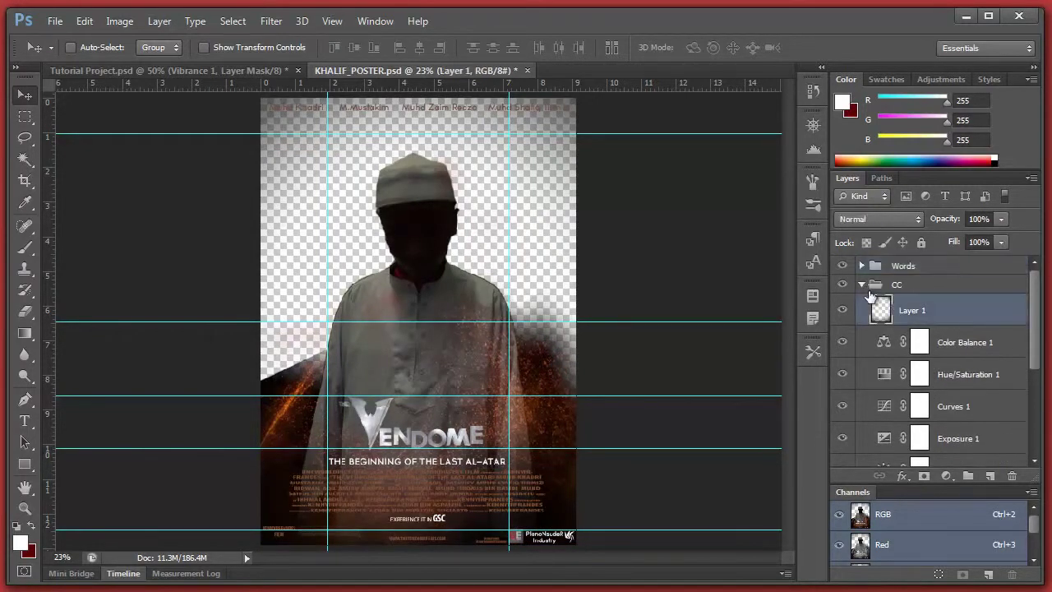
left_click(862, 284)
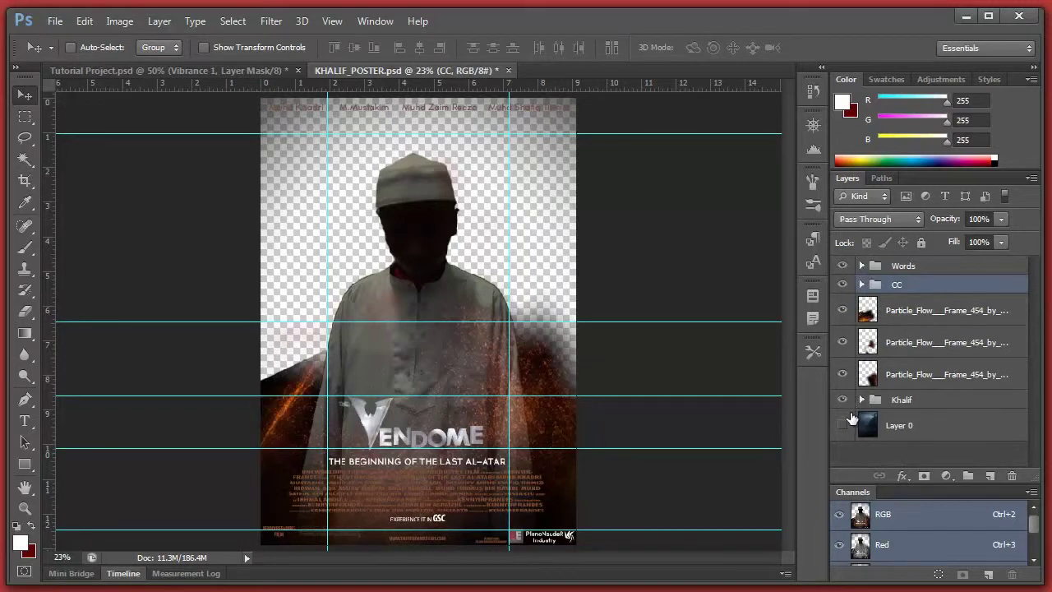
left_click(843, 425)
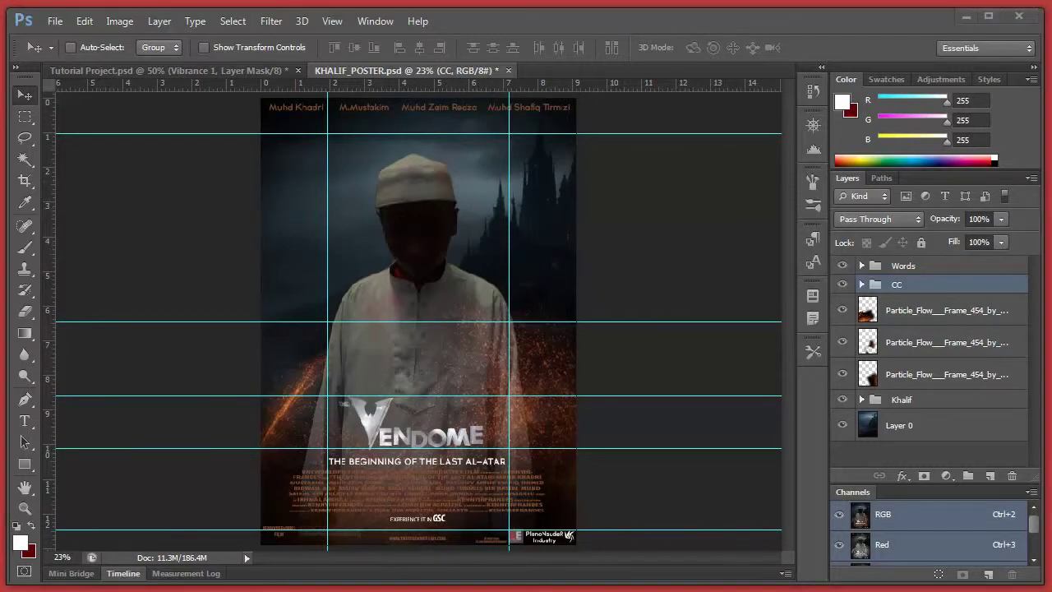
Switch to the DSCF0073 photo in Windows Photo Viewer and examine the robe's sleeve beside the bare wall.
key("alt+Tab")
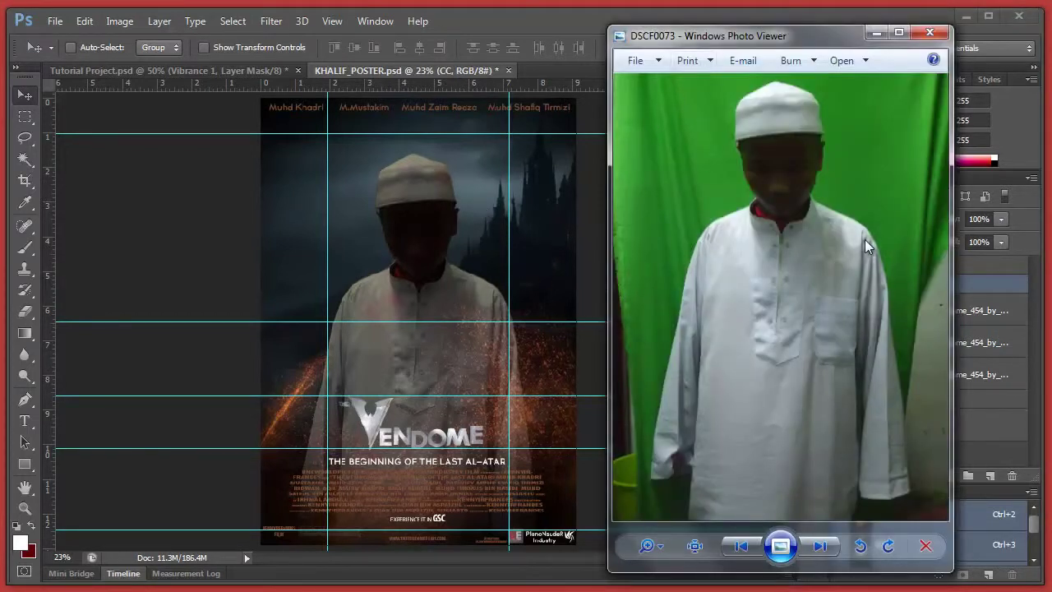
scroll(908, 345, "up", 5)
left_click_drag(893, 422, 822, 228)
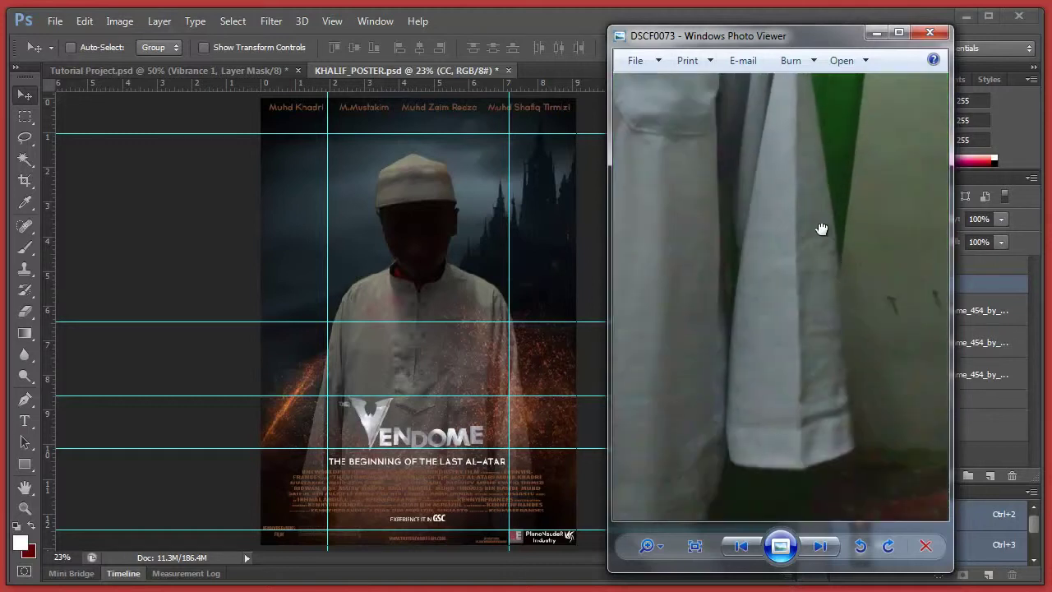
scroll(841, 305, "up", 2)
scroll(806, 246, "down", 2)
scroll(822, 266, "down", 2)
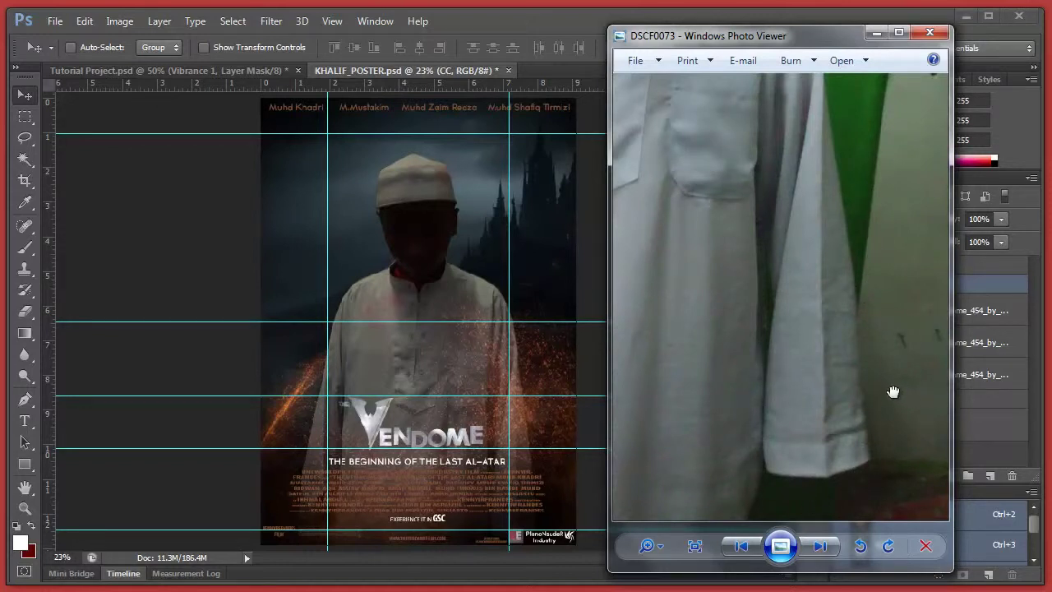
scroll(876, 301, "down", 2)
Examine the robe's sleeve near the yellow bucket and the capped head in DSCF0073, and close the photo.
scroll(871, 280, "up", 1)
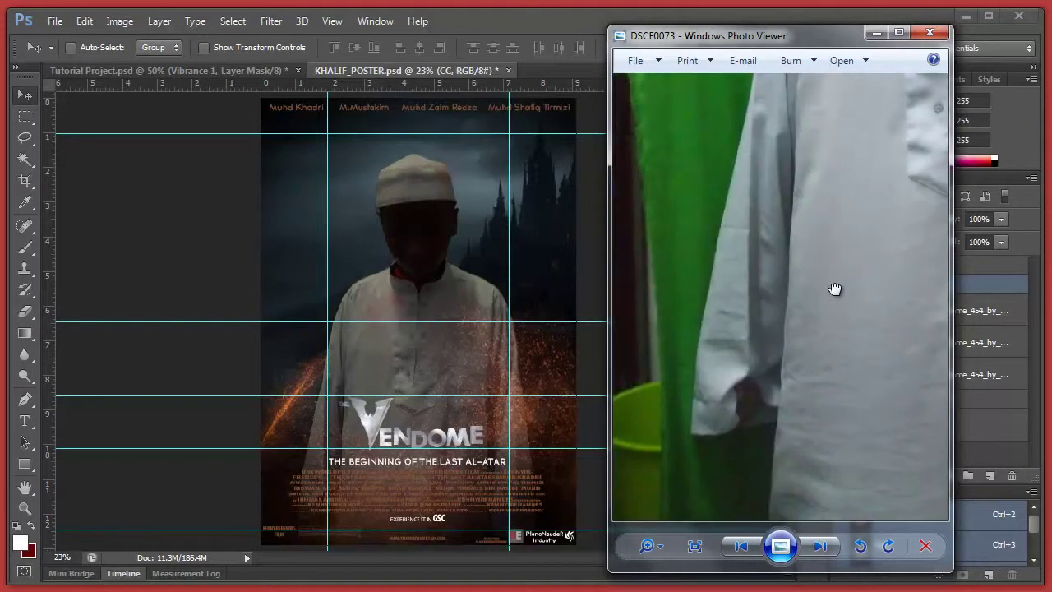
scroll(745, 386, "up", 1)
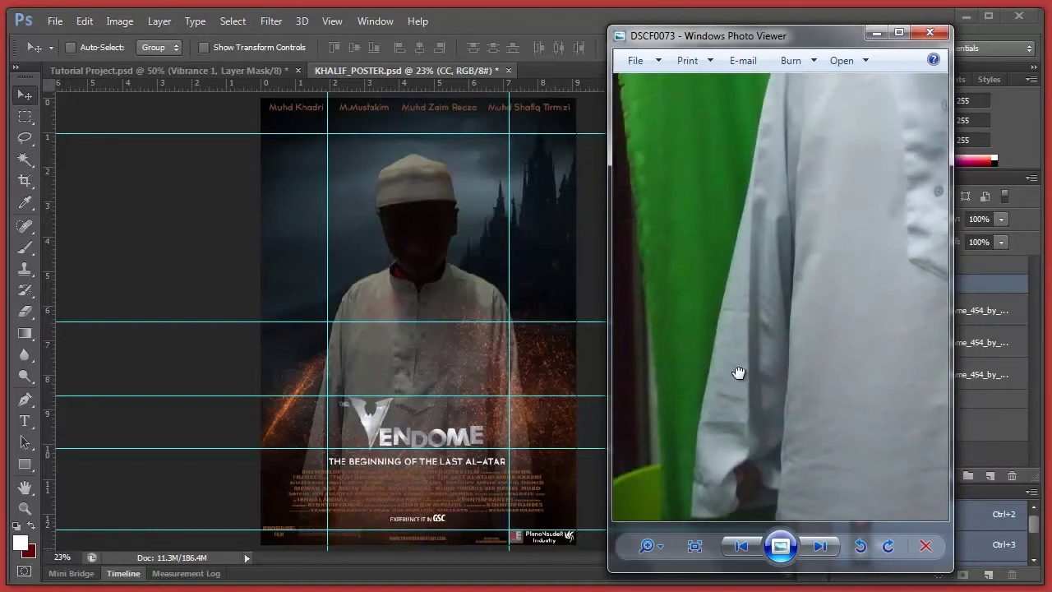
scroll(740, 370, "down", 1)
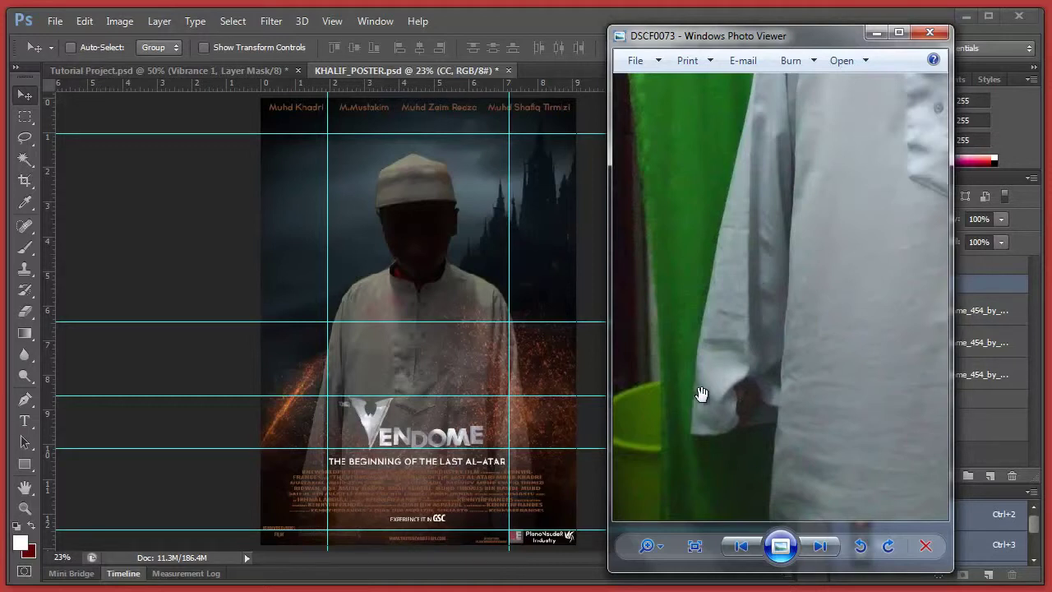
scroll(733, 386, "up", 3)
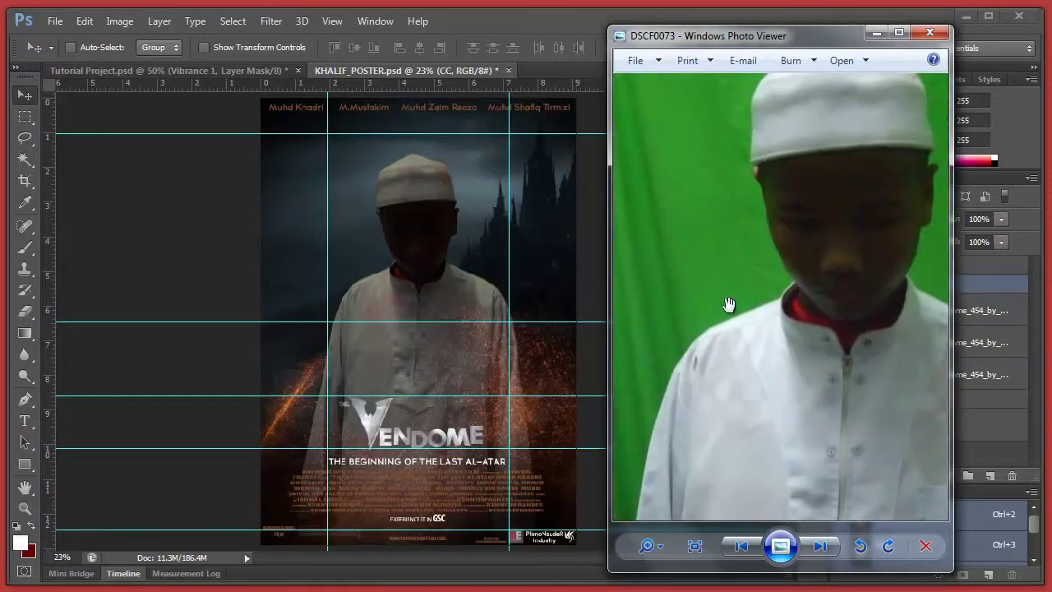
scroll(729, 305, "down", 4)
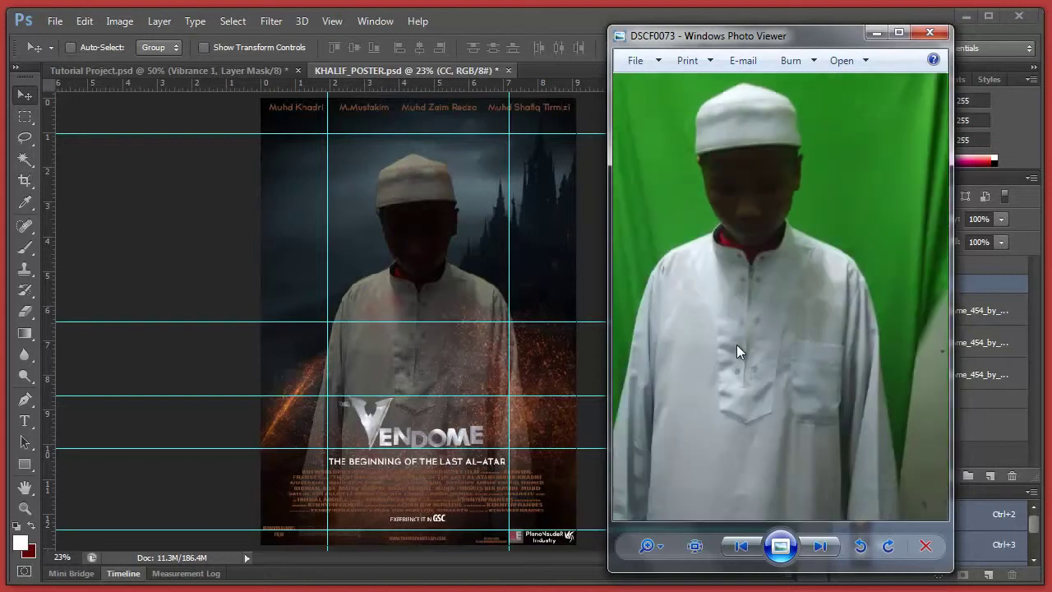
scroll(737, 345, "down", 1)
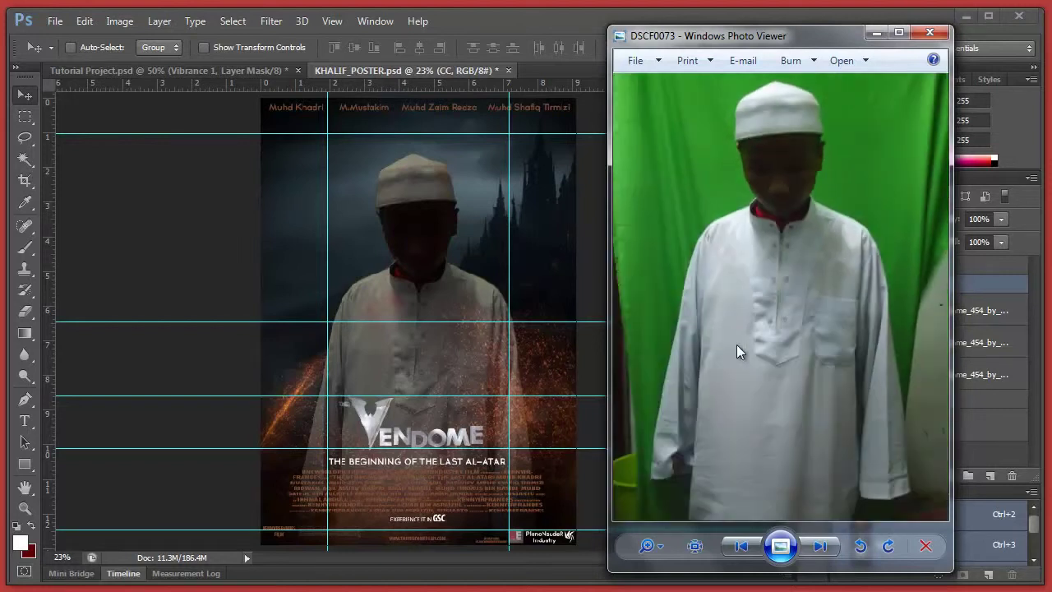
left_click(943, 38)
Compare the Tutorial Project composite with its four adjustment layers and lower Glow layer hidden, and make them visible again.
left_click(250, 70)
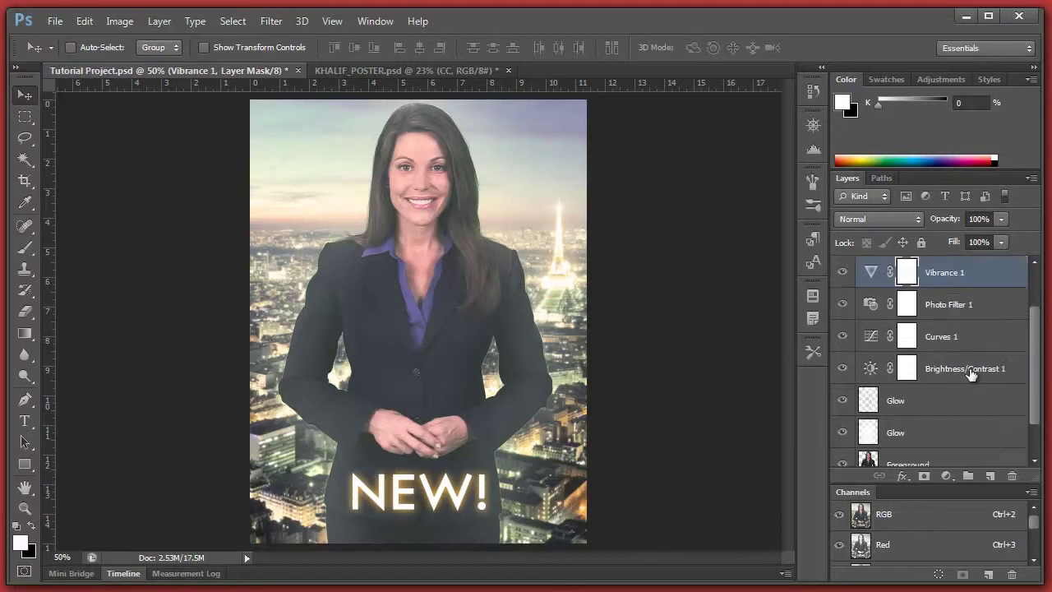
scroll(878, 345, "down", 2)
left_click_drag(841, 272, 846, 370)
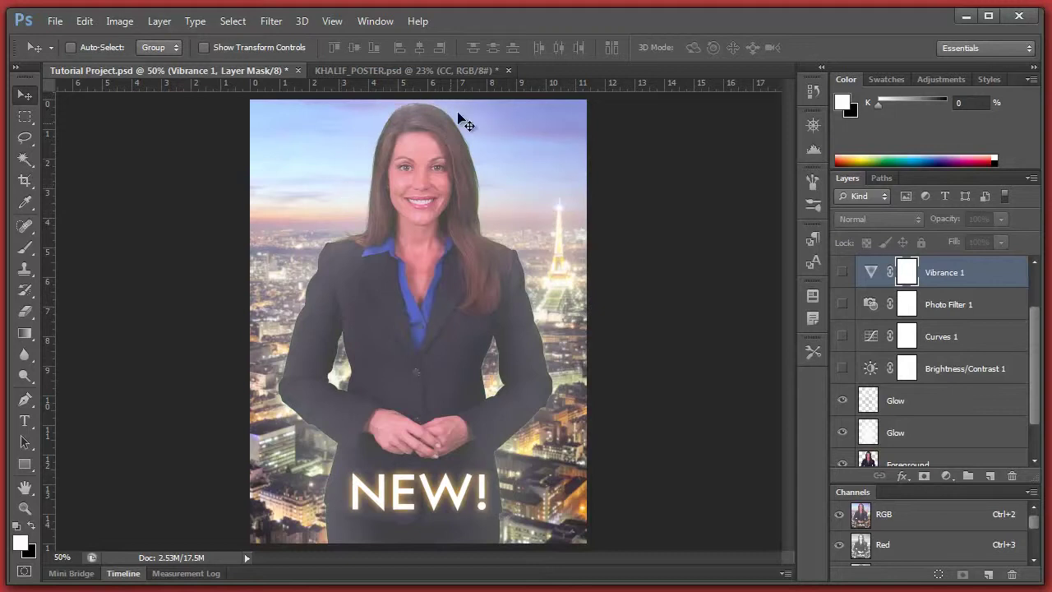
scroll(940, 416, "down", 1)
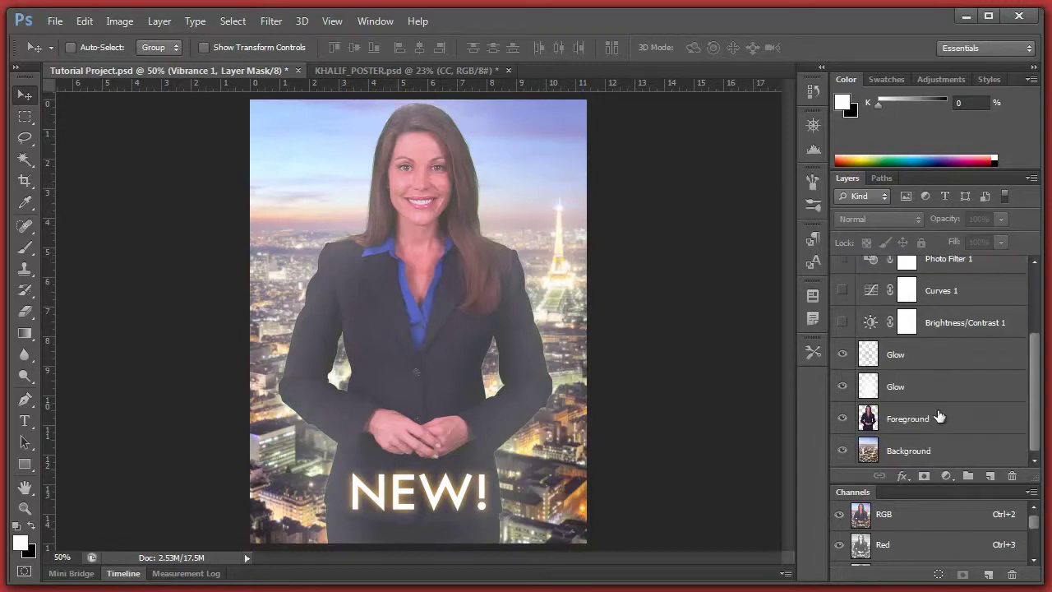
left_click(847, 356)
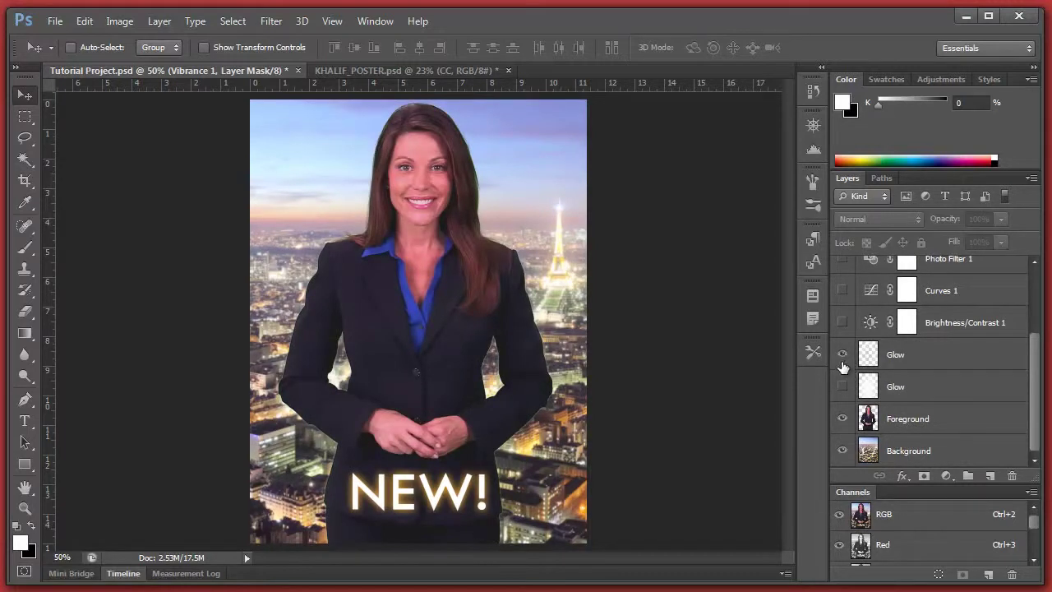
left_click(842, 384)
scroll(843, 362, "up", 3)
left_click_drag(843, 359, 843, 432)
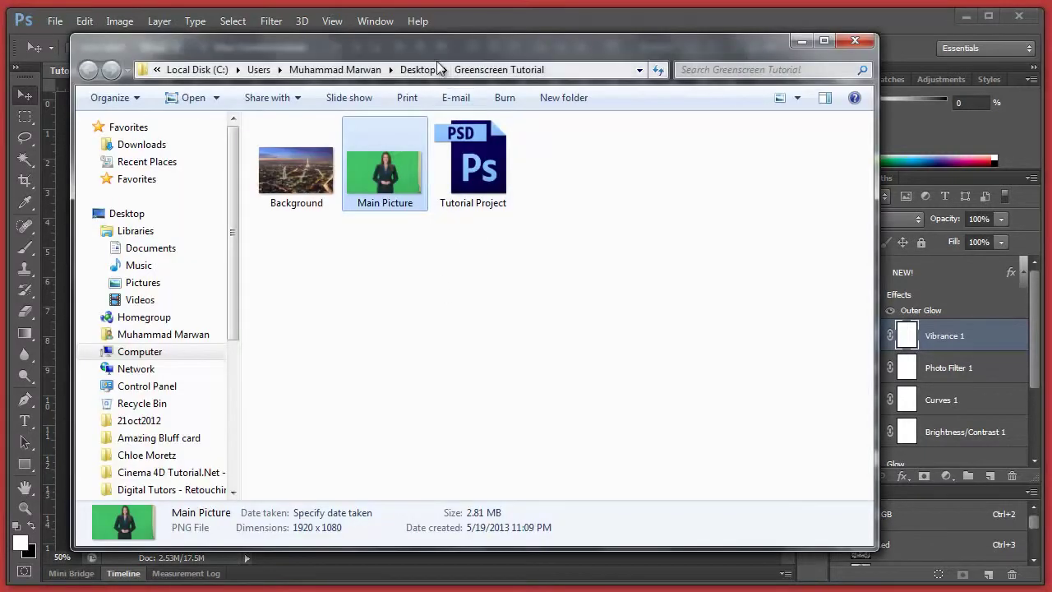
Open Main Picture from the Greenscreen Tutorial folder as its own Photoshop document and minimize the folder window.
left_click_drag(431, 49, 439, 84)
left_click_drag(394, 193, 541, 64)
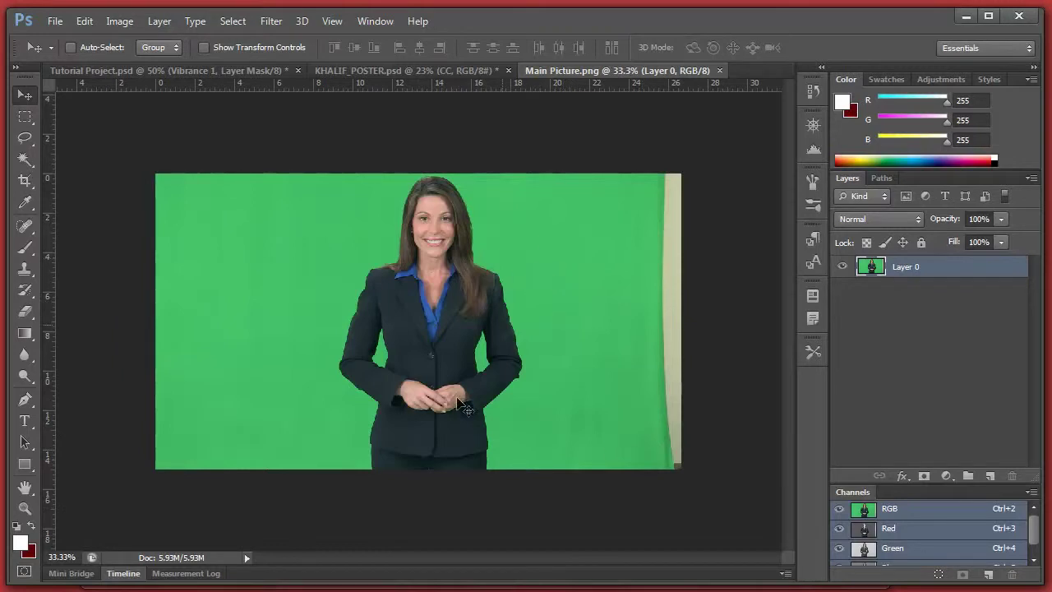
left_click(197, 567)
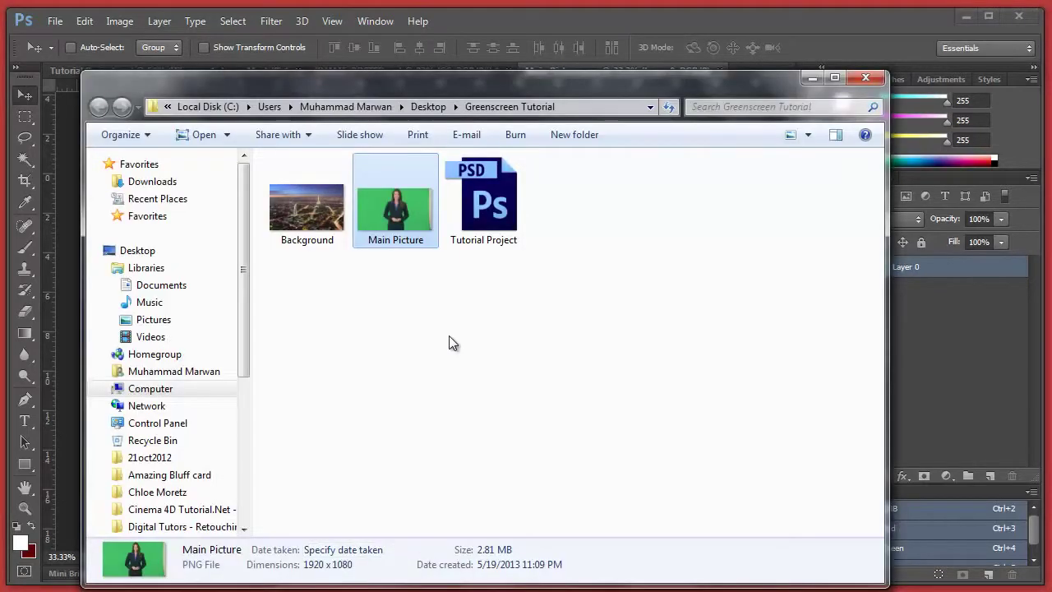
left_click(813, 78)
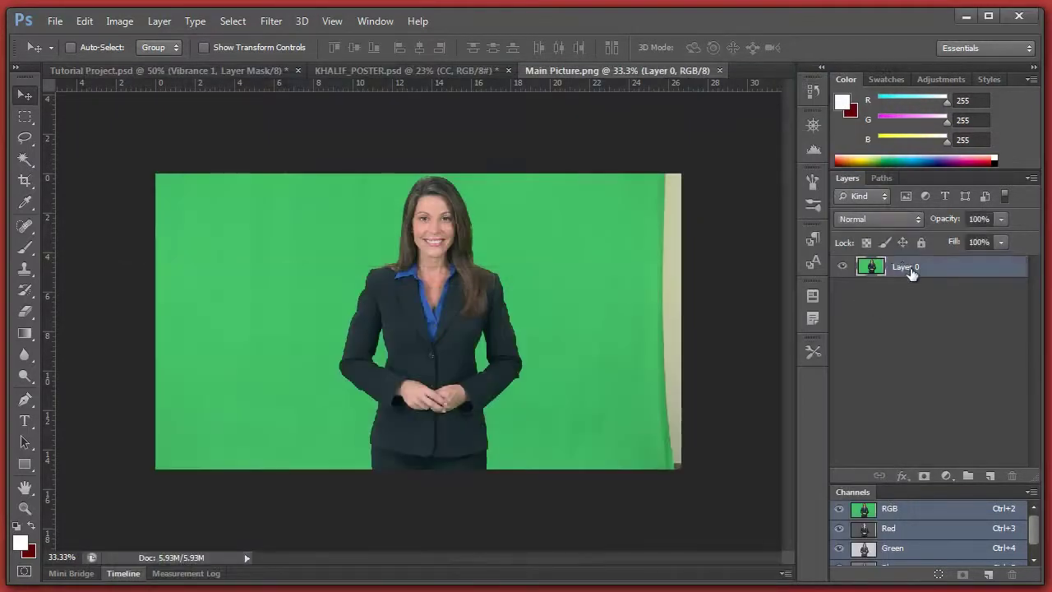
Rename Layer 0 of the Main Picture document as Foreground.
double_click(911, 267)
type("Fore")
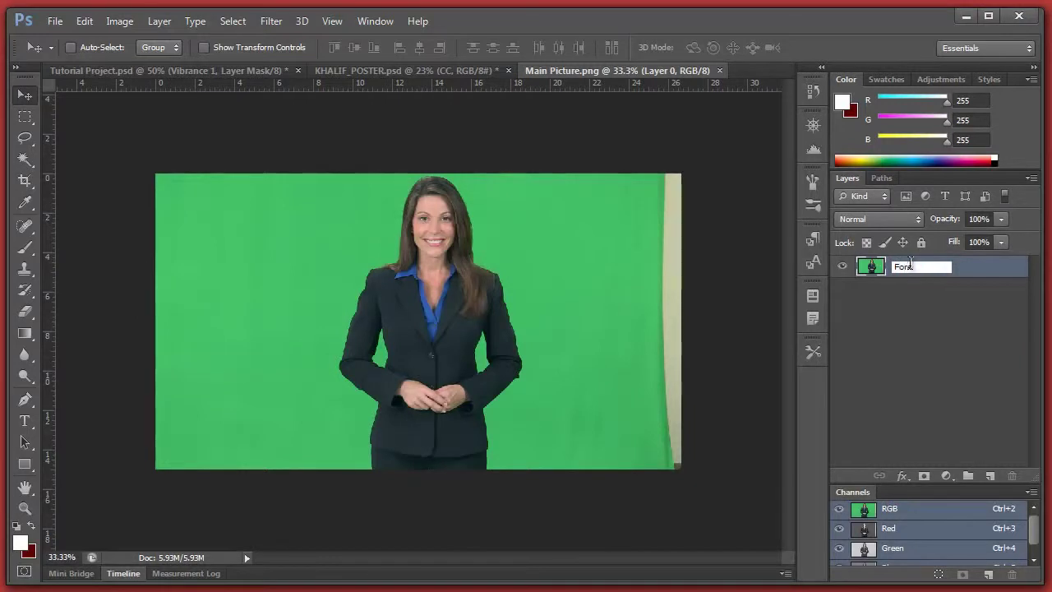
type("ground")
key("Return")
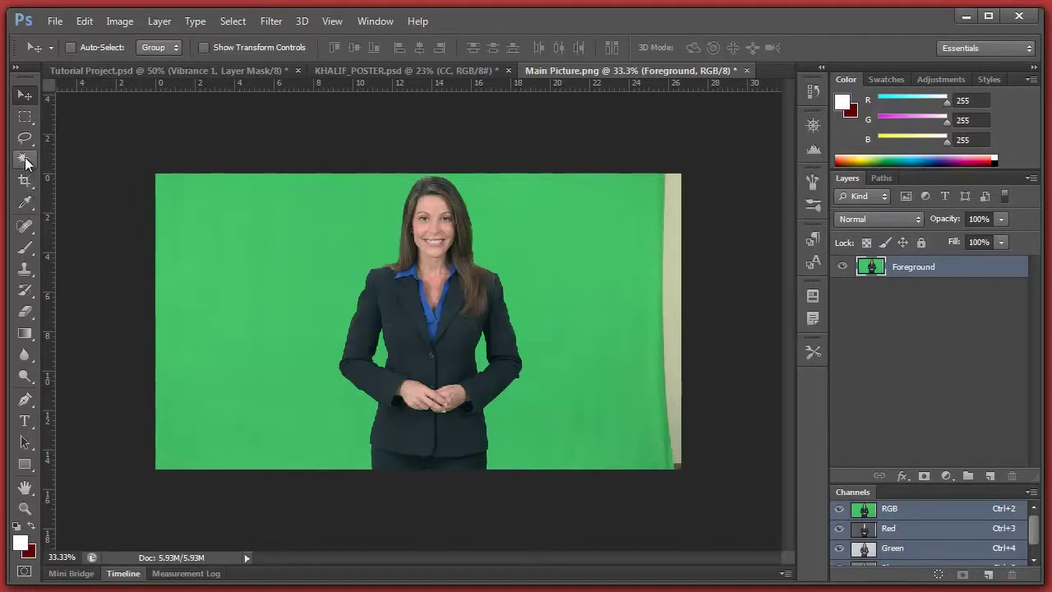
Crop the picture from both sides to a narrow portrait frame just wider than the woman's elbows.
left_click(25, 182)
left_click_drag(156, 323, 243, 324)
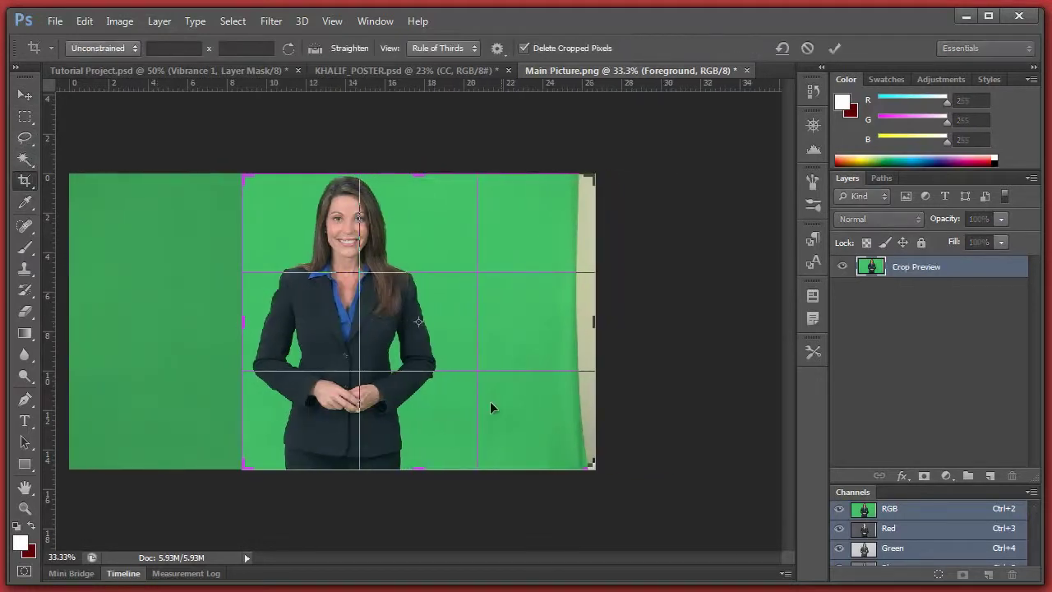
left_click_drag(599, 321, 523, 326)
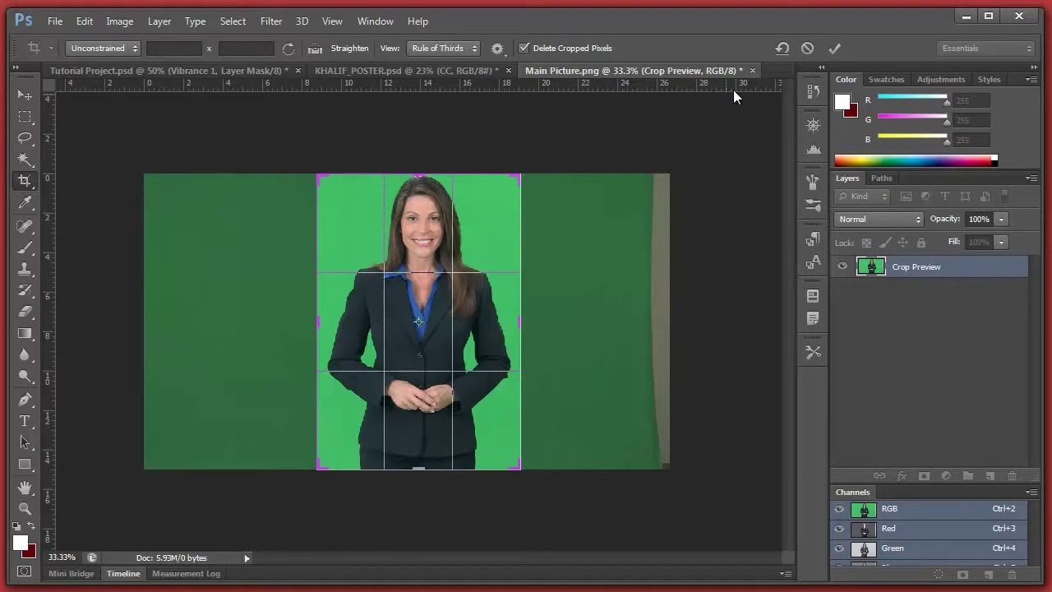
left_click(835, 48)
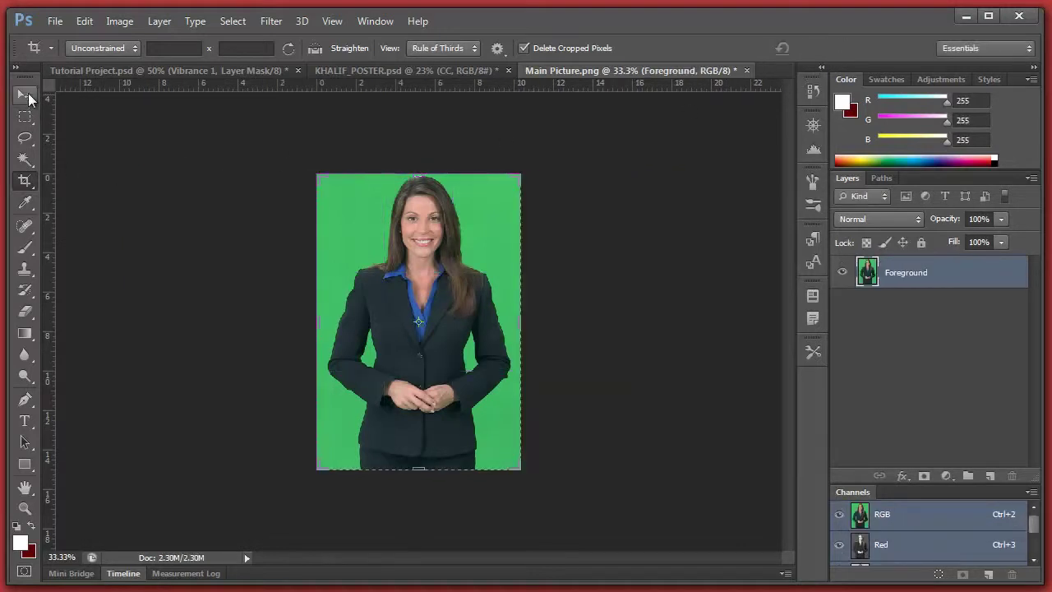
left_click(29, 97)
Try the Background Eraser on the green beside the woman's long hair at 50% zoom, undoing each test spot.
left_click(73, 558)
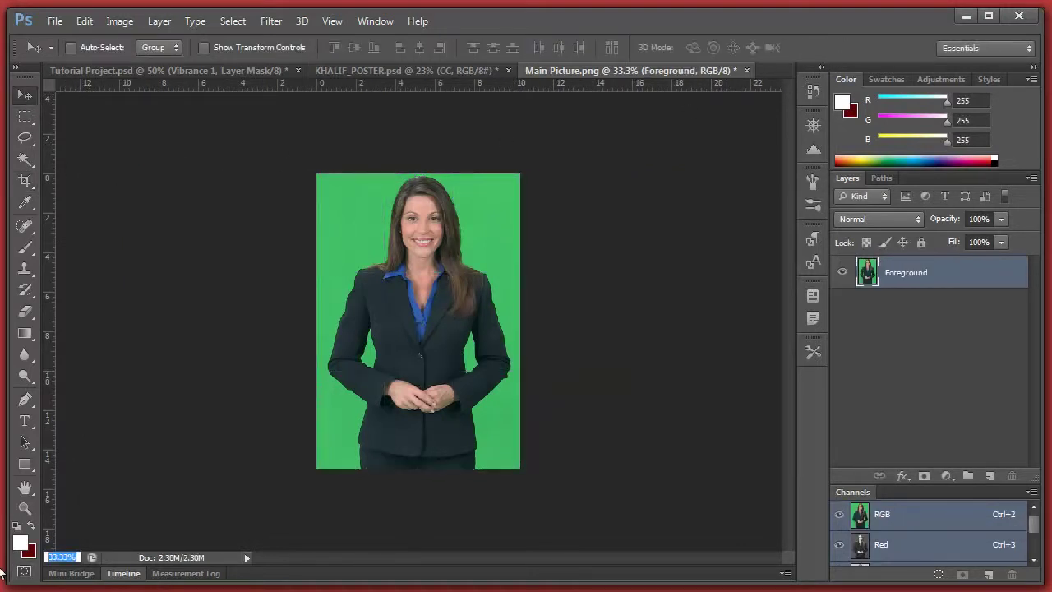
type("50")
key("Return")
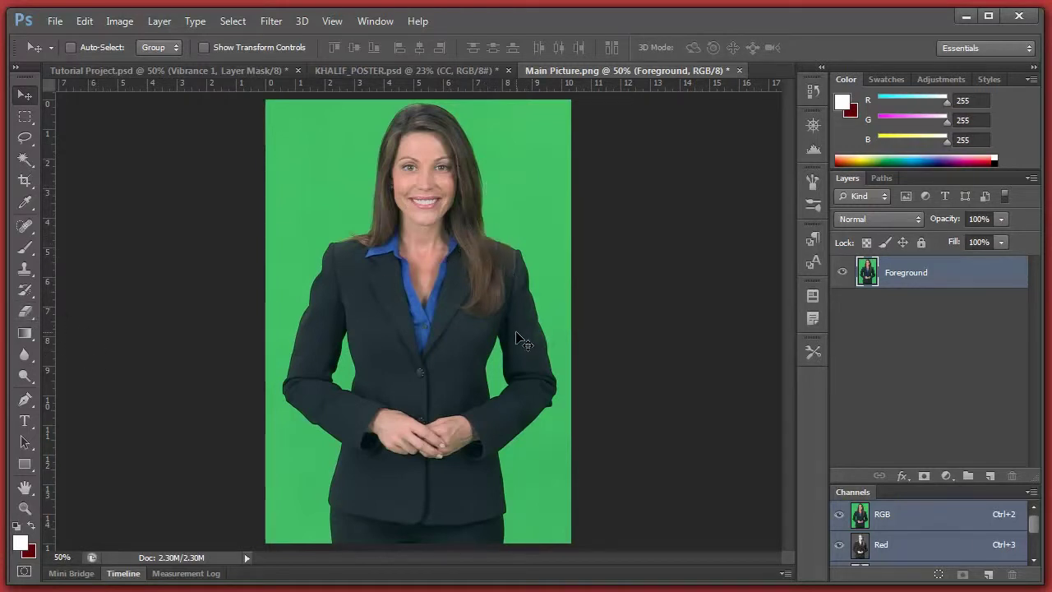
left_click(28, 311)
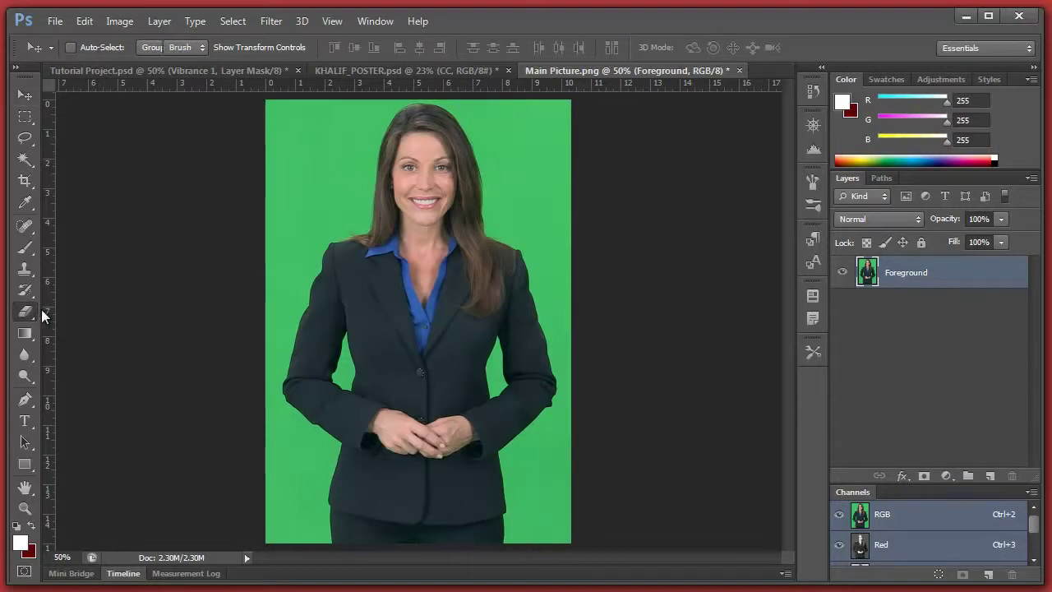
left_click(64, 322)
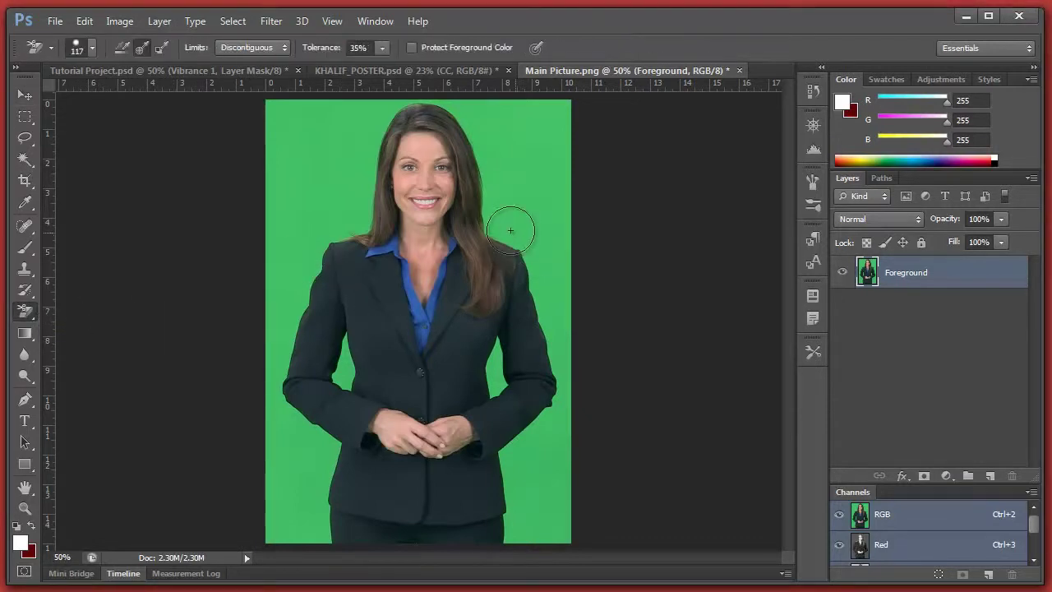
left_click(487, 185)
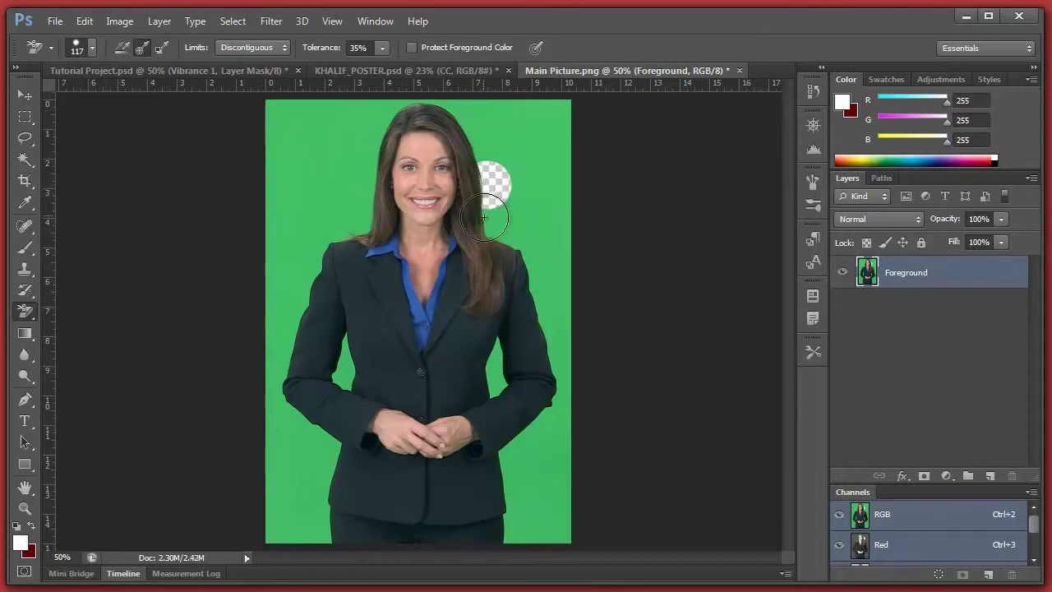
key("ctrl+z")
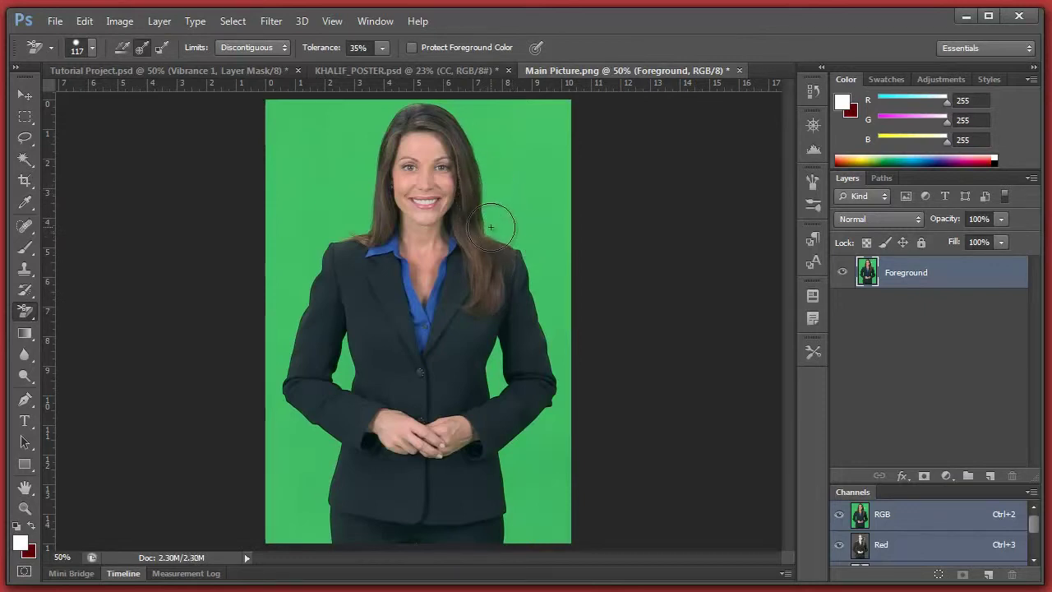
left_click(498, 223)
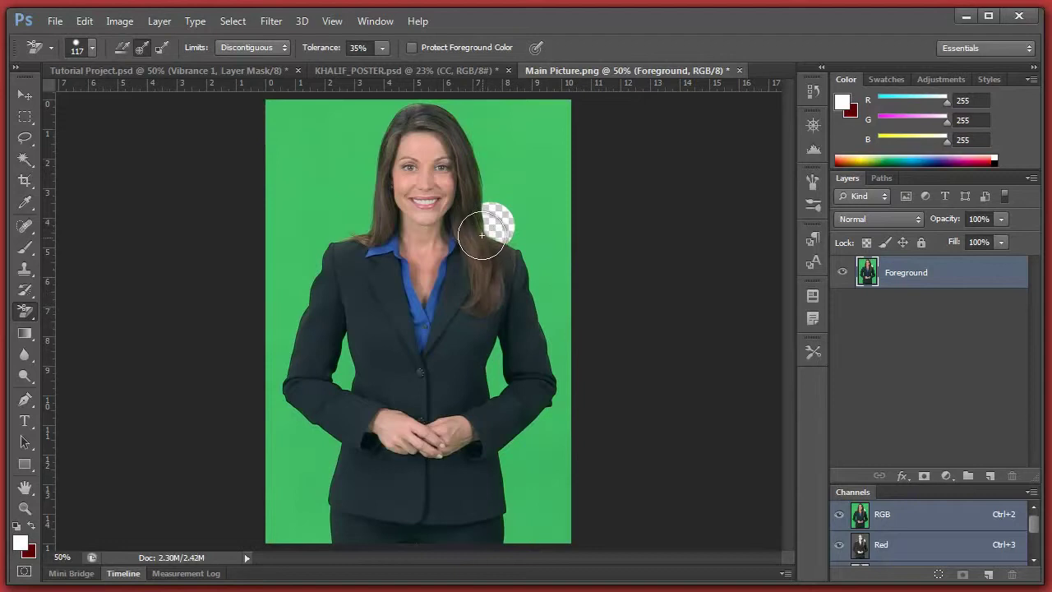
key("ctrl+z")
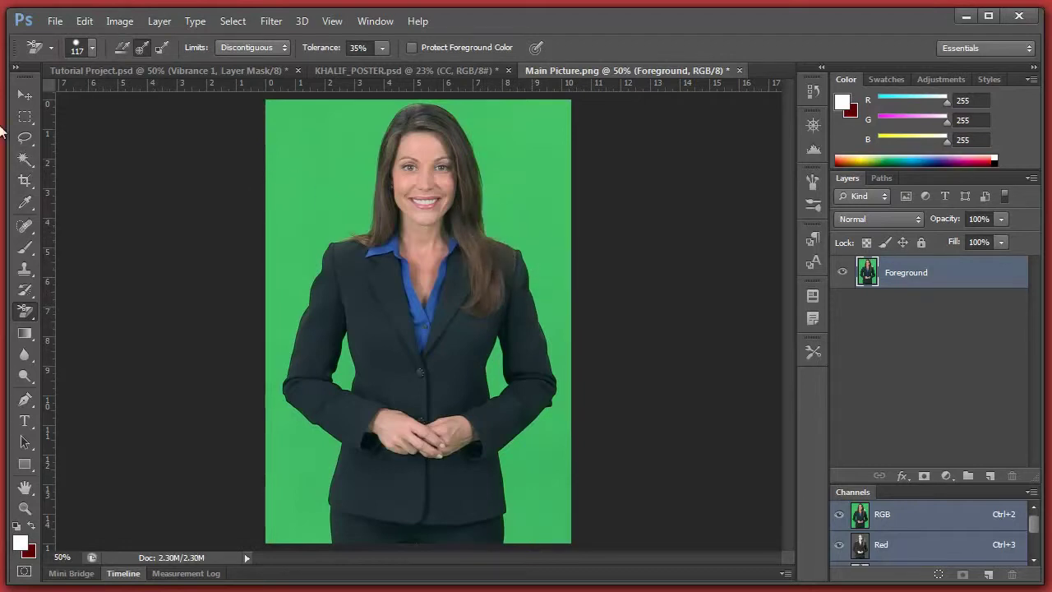
left_click(25, 95)
Apply a Curves adjustment to the Foreground layer that lowers the Green channel's midpoint to input 147, output 116.
left_click(122, 21)
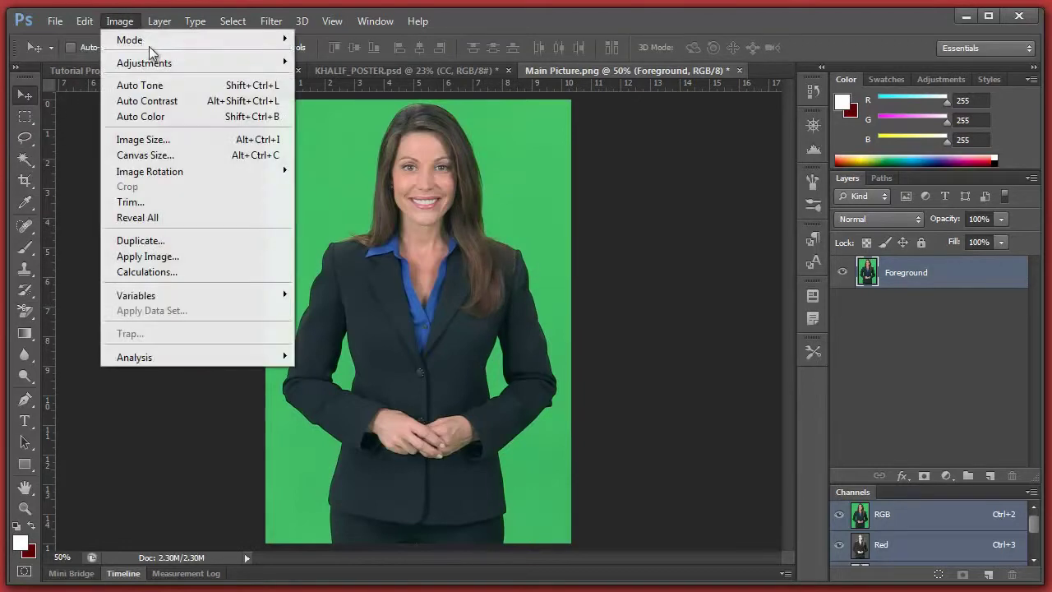
mouse_move(165, 64)
left_click(350, 92)
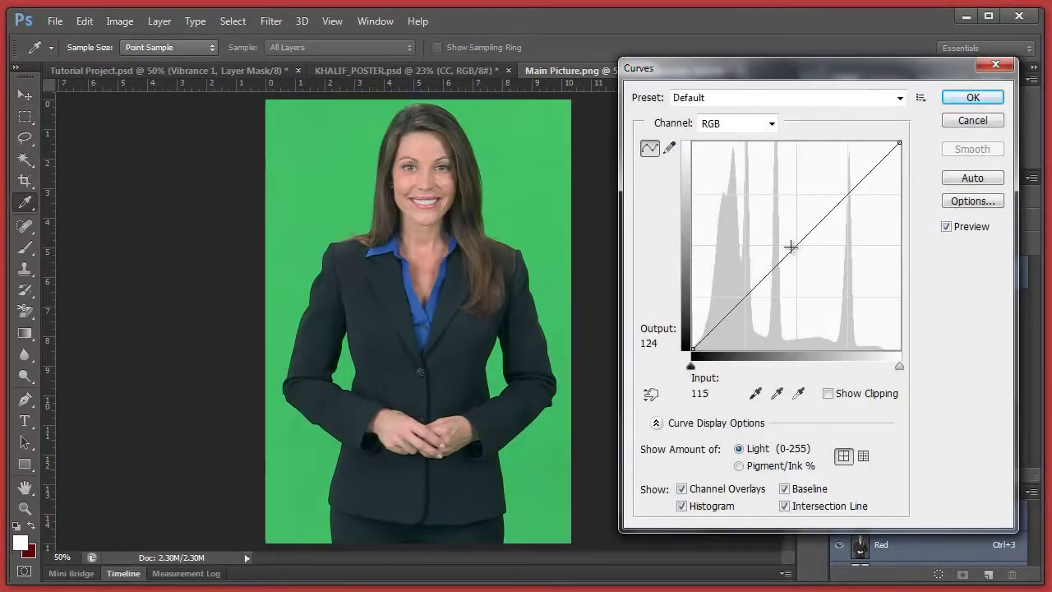
left_click(748, 125)
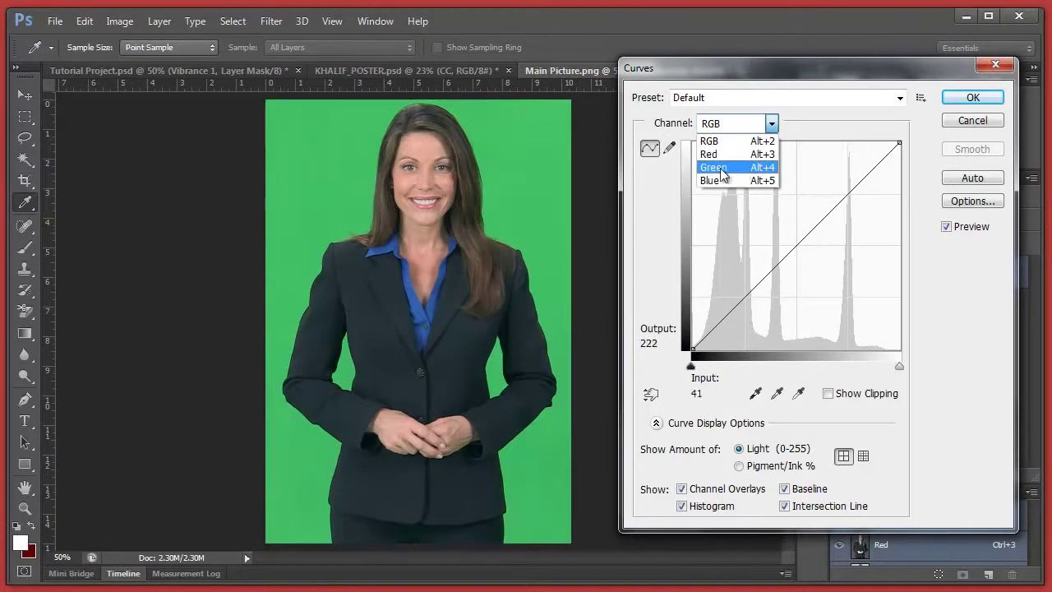
left_click(736, 175)
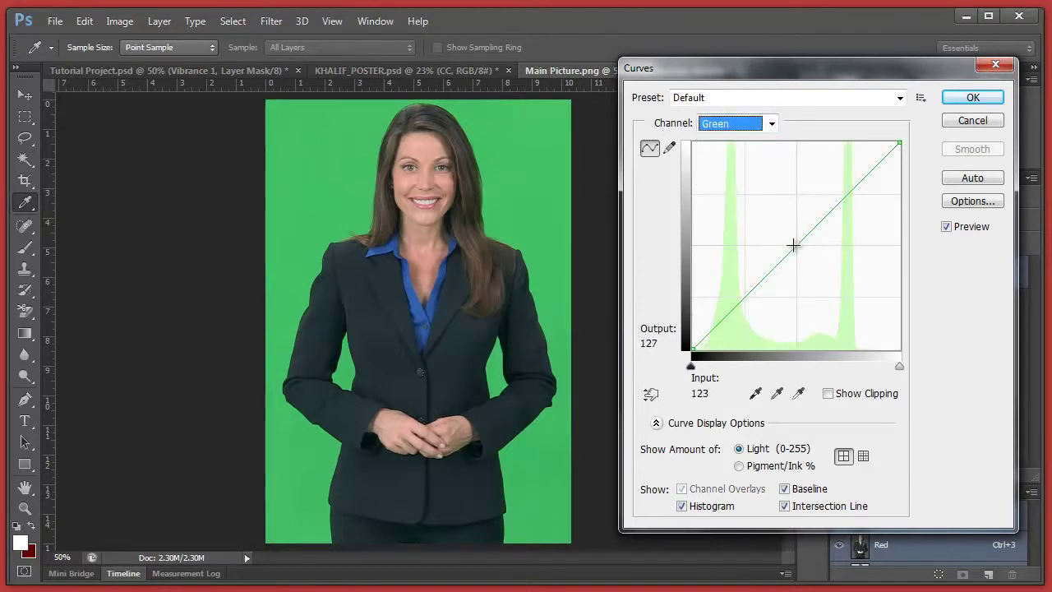
left_click(799, 251)
left_click_drag(799, 251, 812, 256)
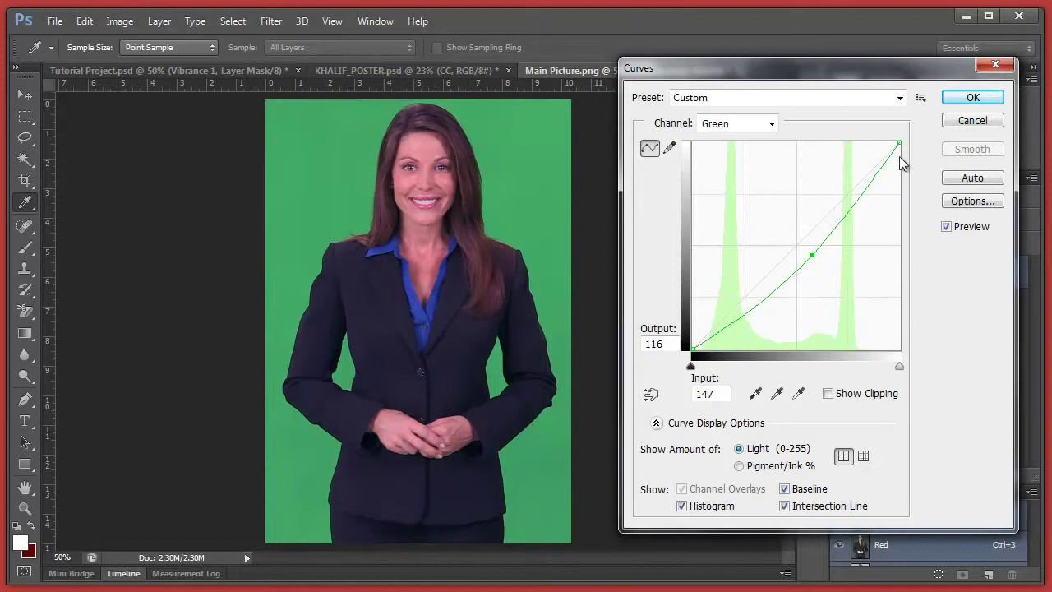
left_click(974, 98)
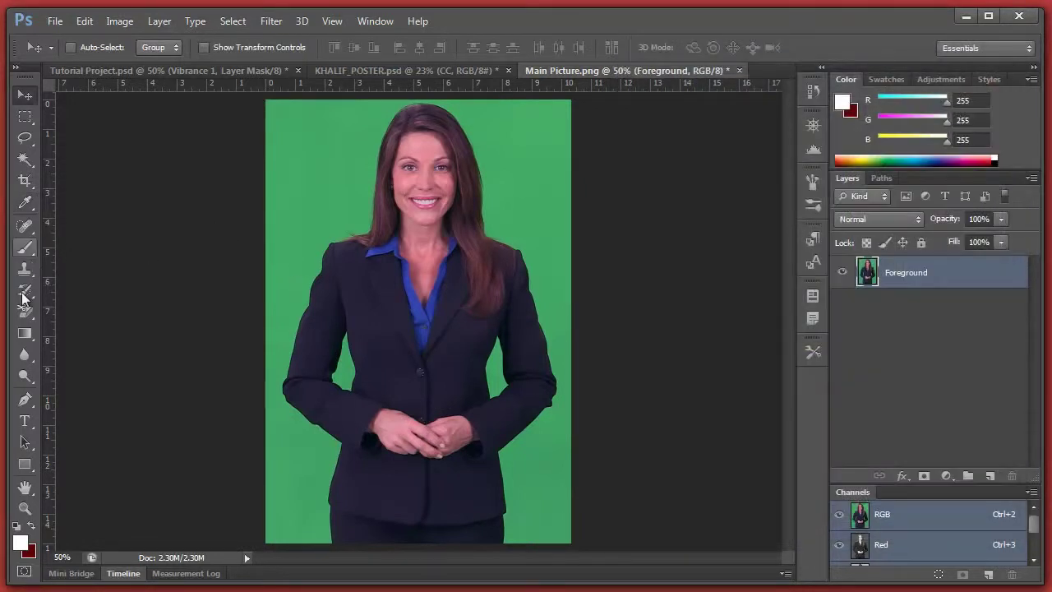
Erase the green along both sides of the woman's outline, from head to jacket hem, with the Background Eraser.
left_click(26, 313)
left_click(24, 313)
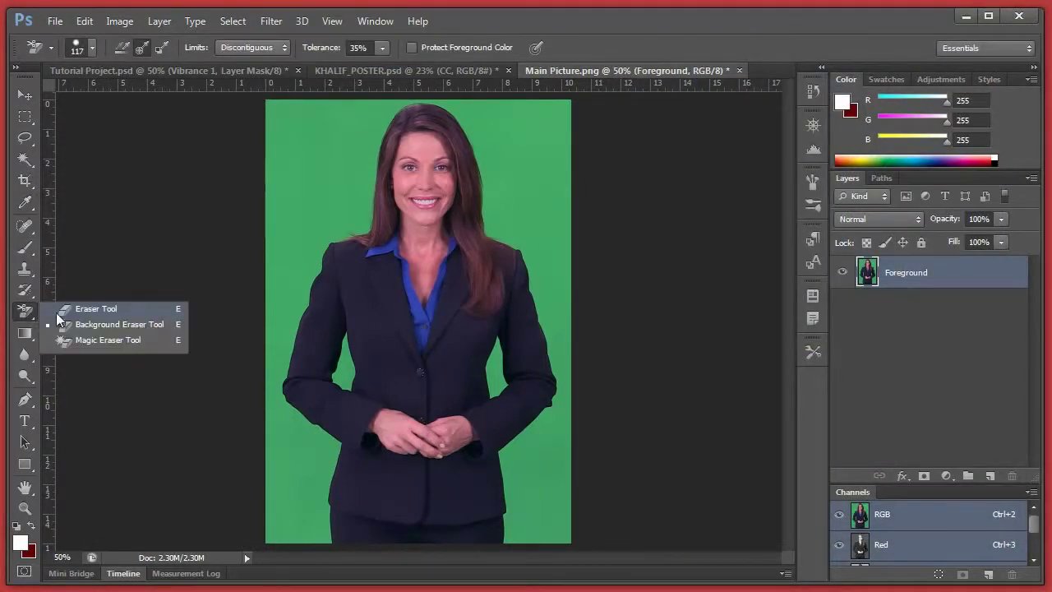
left_click(113, 325)
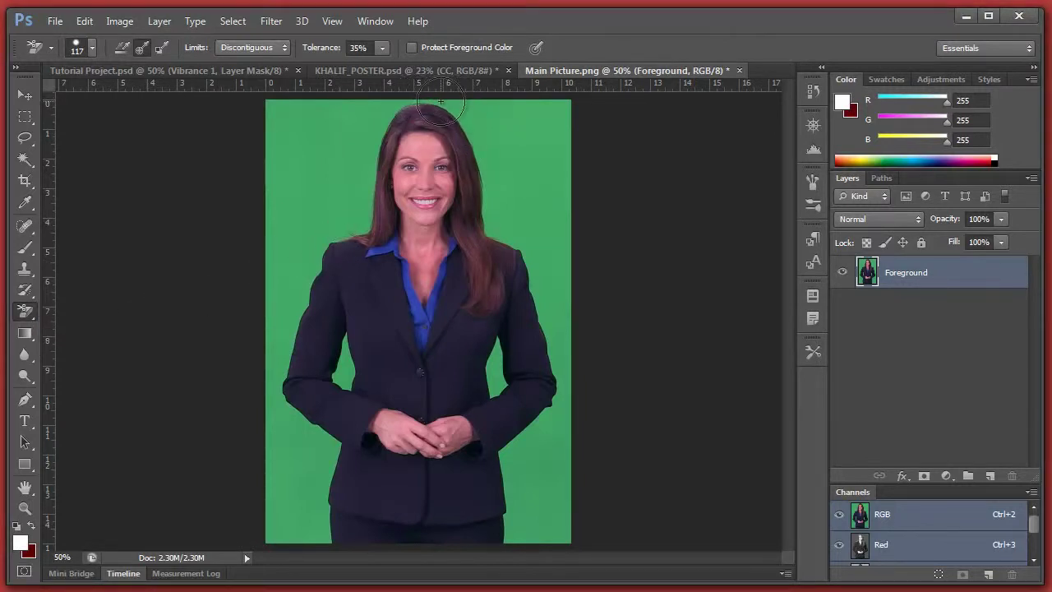
right_click(493, 141)
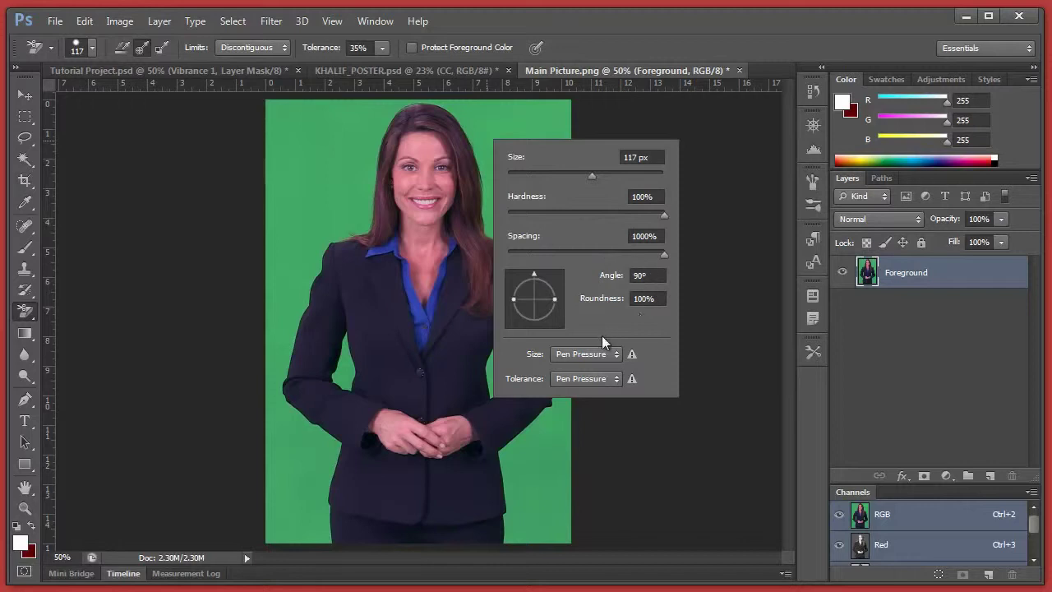
left_click(455, 108)
mouse_move(455, 109)
left_mouse_down()
mouse_move(492, 162)
mouse_move(499, 220)
mouse_move(541, 261)
mouse_move(563, 331)
mouse_move(565, 425)
mouse_move(555, 415)
mouse_move(529, 432)
mouse_move(511, 448)
mouse_move(514, 466)
mouse_move(488, 476)
mouse_move(500, 465)
mouse_move(530, 495)
mouse_move(513, 506)
mouse_move(521, 538)
left_mouse_up()
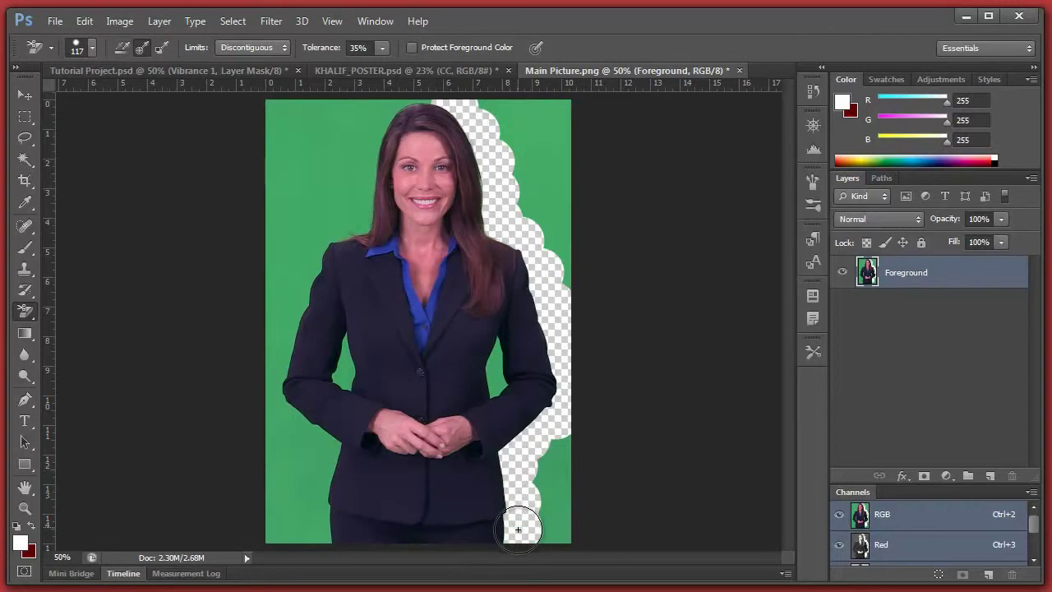
left_click_drag(313, 513, 311, 528)
mouse_move(328, 494)
left_mouse_down()
mouse_move(325, 440)
mouse_move(295, 425)
mouse_move(277, 398)
mouse_move(286, 332)
mouse_move(318, 237)
mouse_move(358, 222)
mouse_move(372, 194)
mouse_move(362, 180)
mouse_move(380, 117)
mouse_move(411, 115)
left_mouse_up()
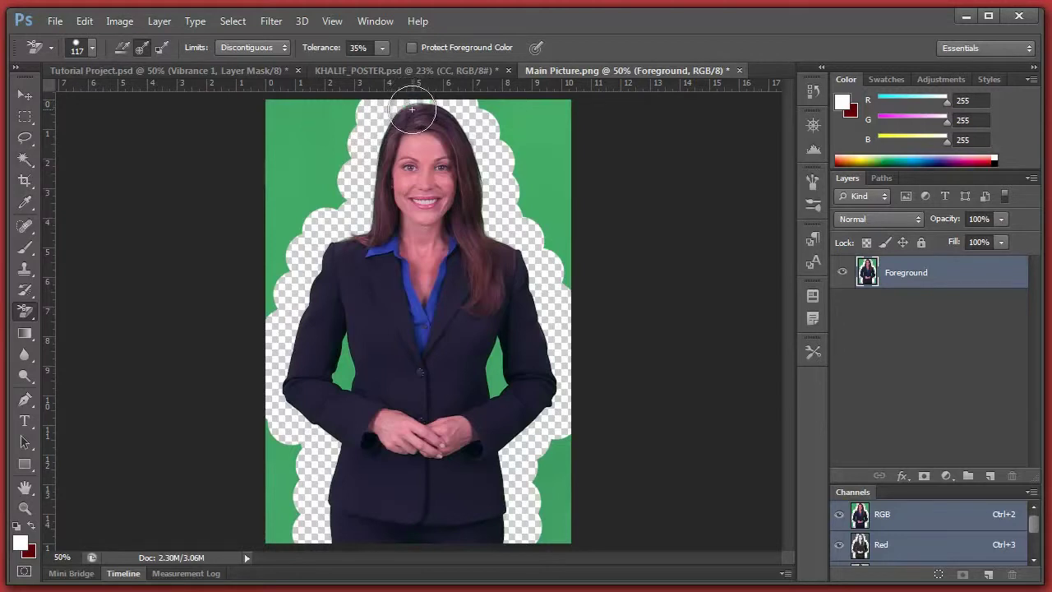
Erase the green gaps between both arms and the torso with the Background Eraser.
left_click_drag(499, 345, 493, 349)
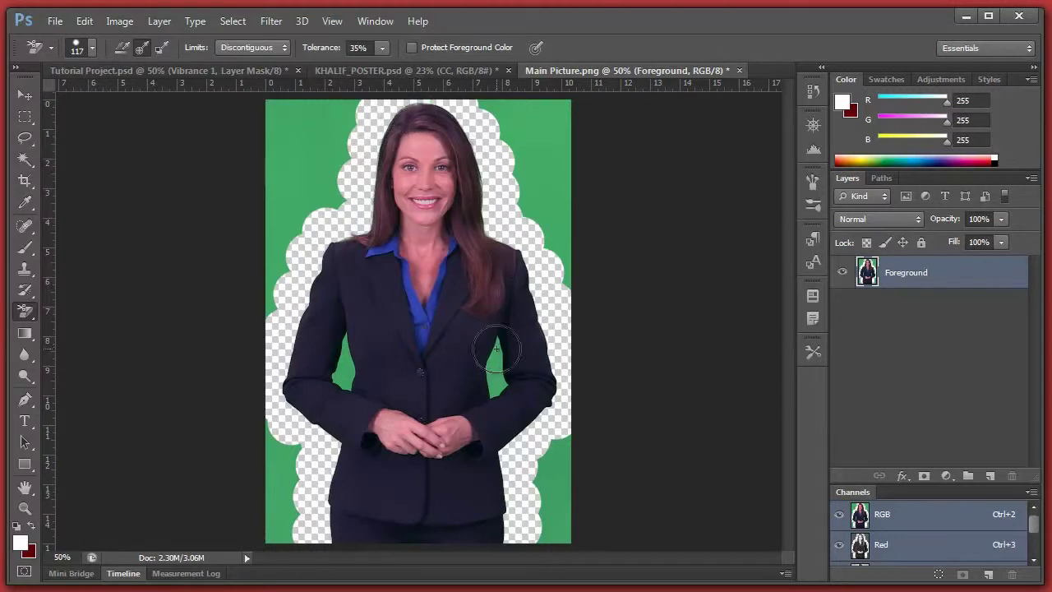
left_click_drag(498, 385, 496, 393)
mouse_move(318, 376)
left_mouse_down()
mouse_move(337, 380)
mouse_move(345, 352)
mouse_move(344, 368)
left_mouse_up()
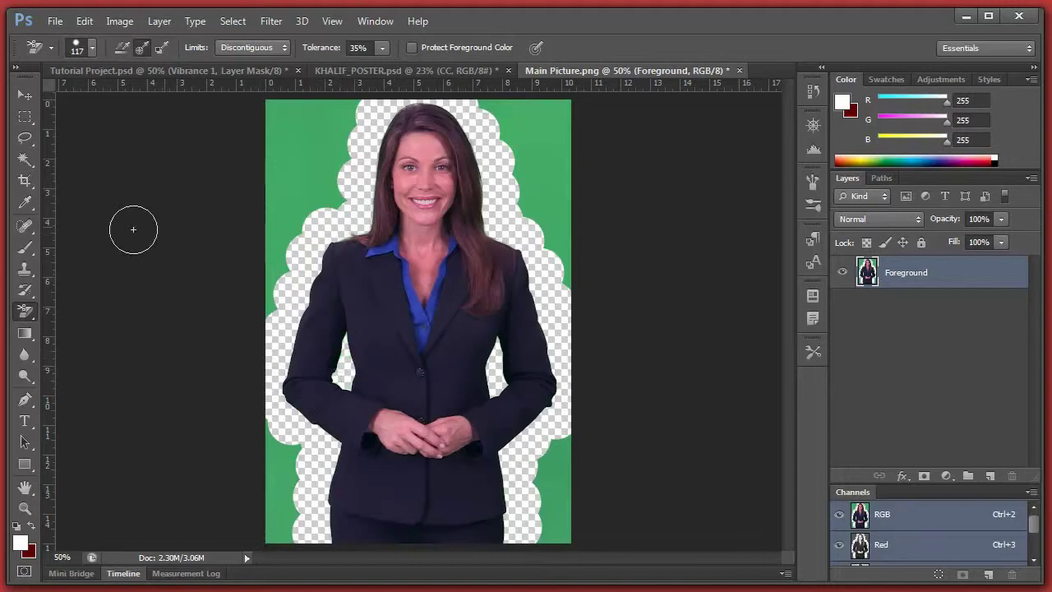
left_click(23, 96)
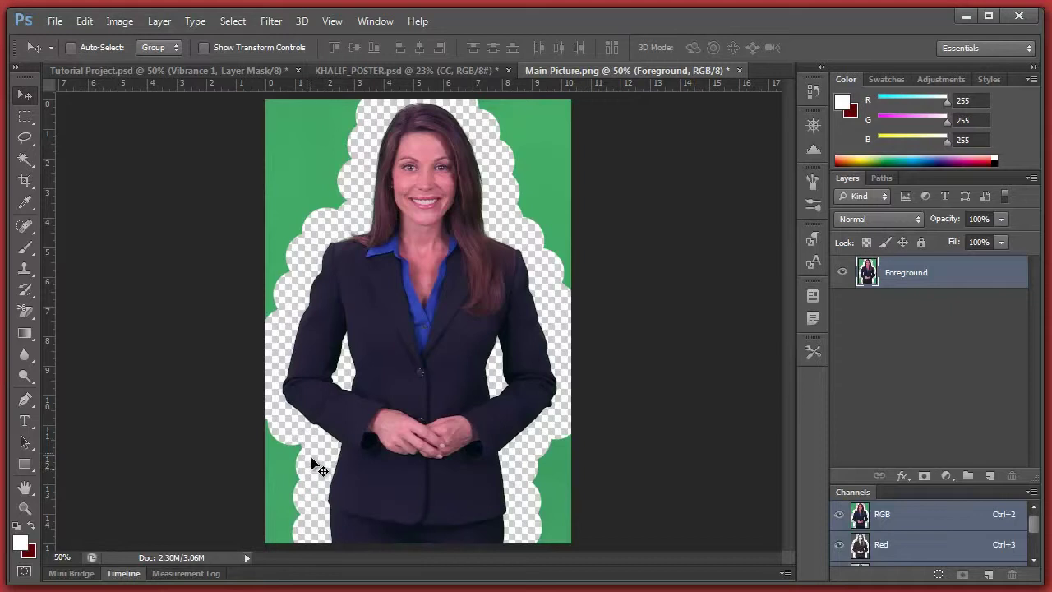
Add a pure red (ff0000) Solid Color fill layer and place it beneath the Foreground layer.
left_click(949, 477)
left_click(1018, 119)
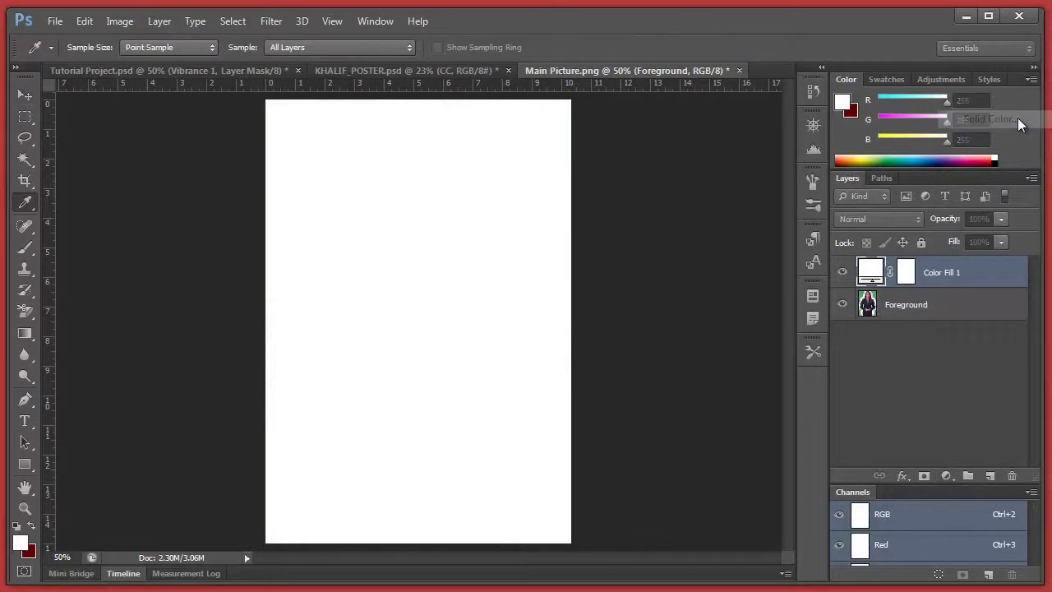
left_click_drag(758, 360, 796, 330)
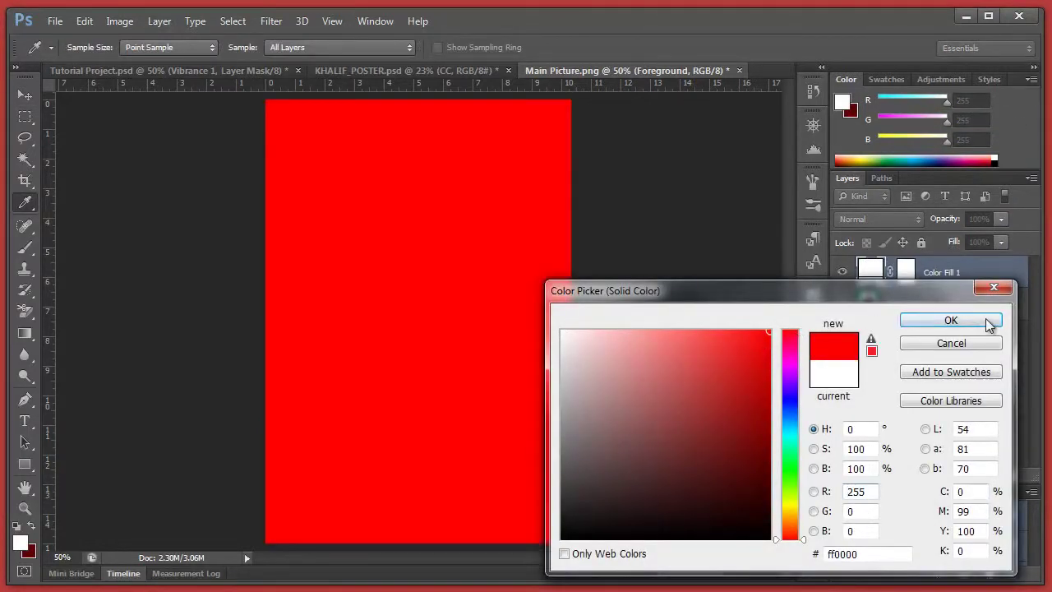
left_click(934, 323)
left_click_drag(959, 281, 956, 359)
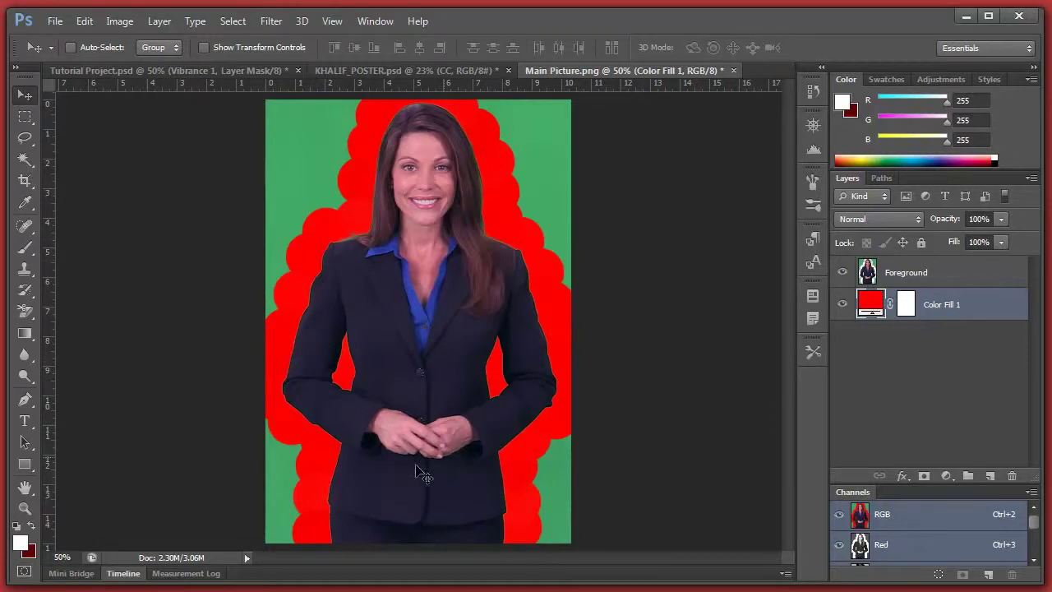
Erase leftover bits of green around the woman's outline on the Foreground layer with the normal Eraser at brush size 31.
left_click(64, 557)
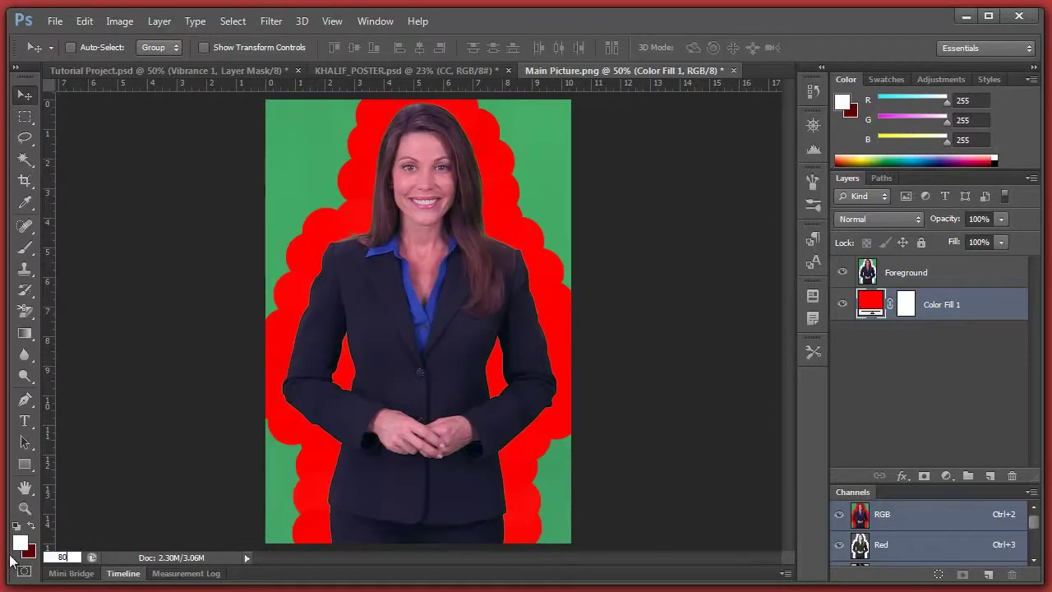
type("80")
key("Return")
scroll(547, 316, "up", 5)
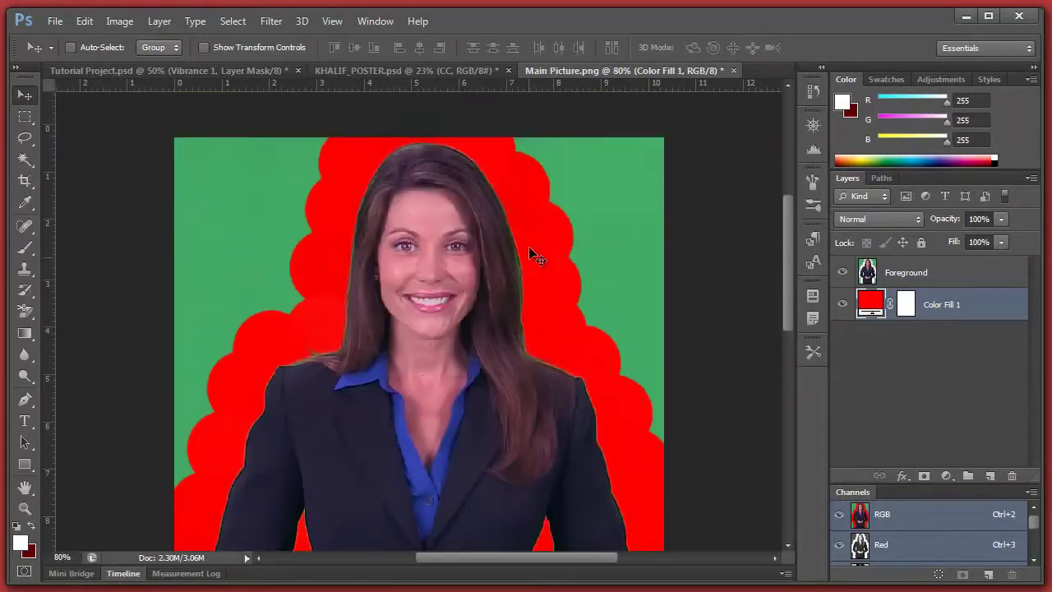
left_click_drag(24, 311, 86, 306)
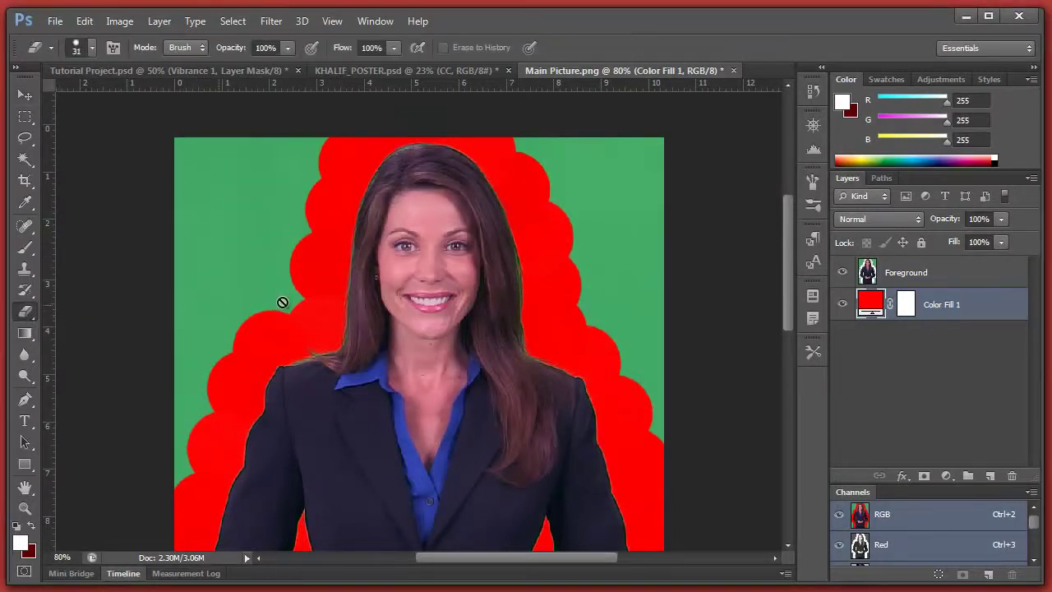
left_click(927, 281)
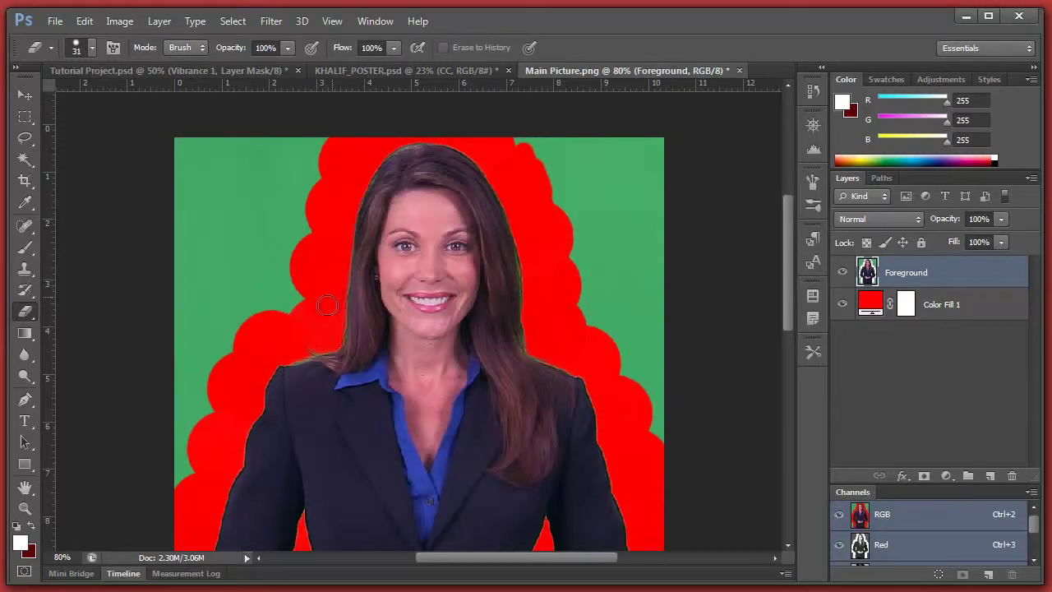
left_click_drag(258, 347, 258, 302)
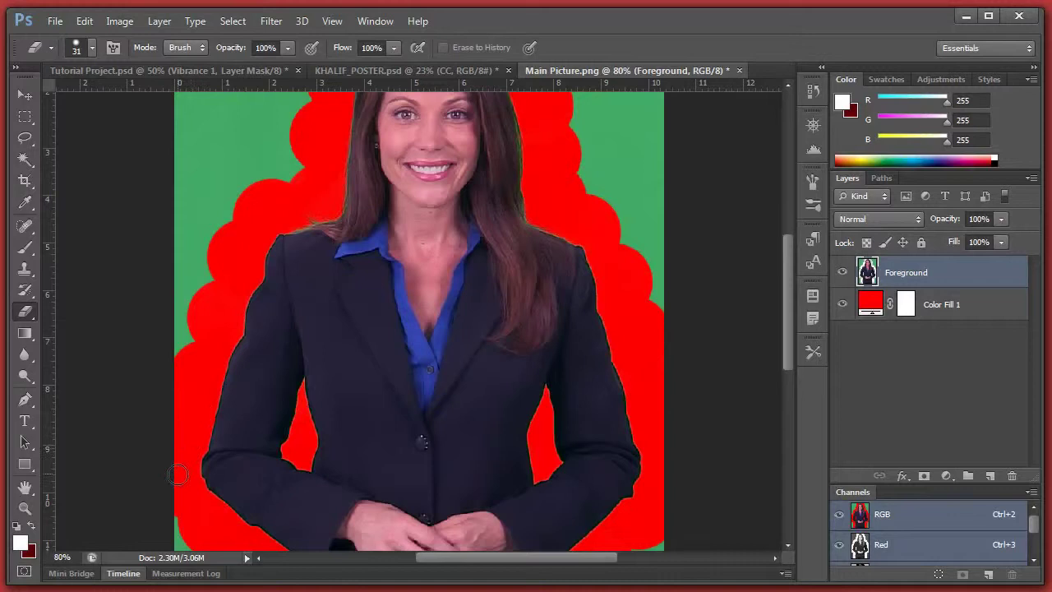
scroll(179, 475, "down", 3)
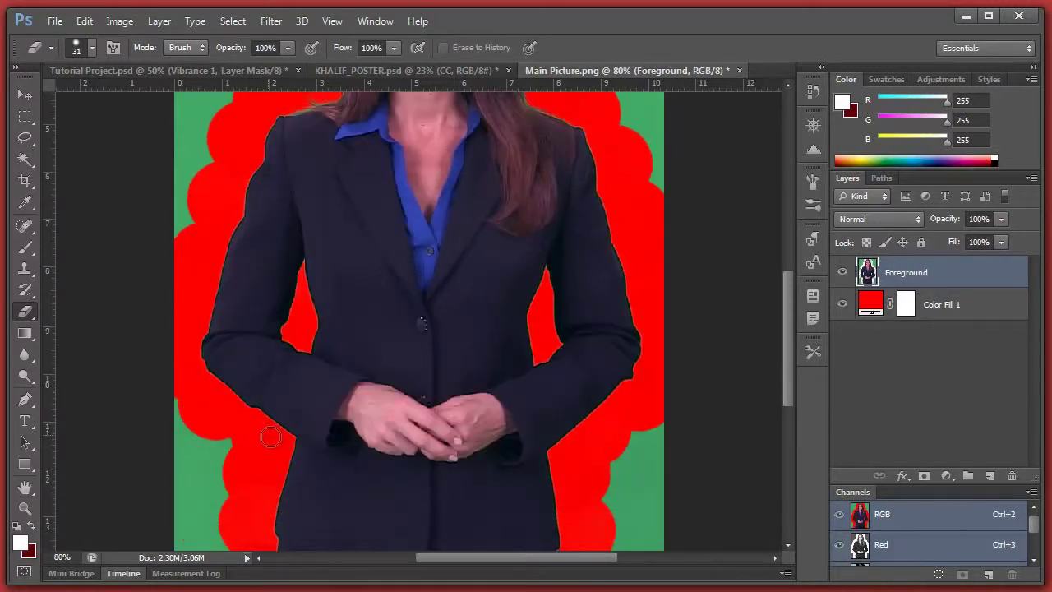
scroll(237, 459, "down", 2)
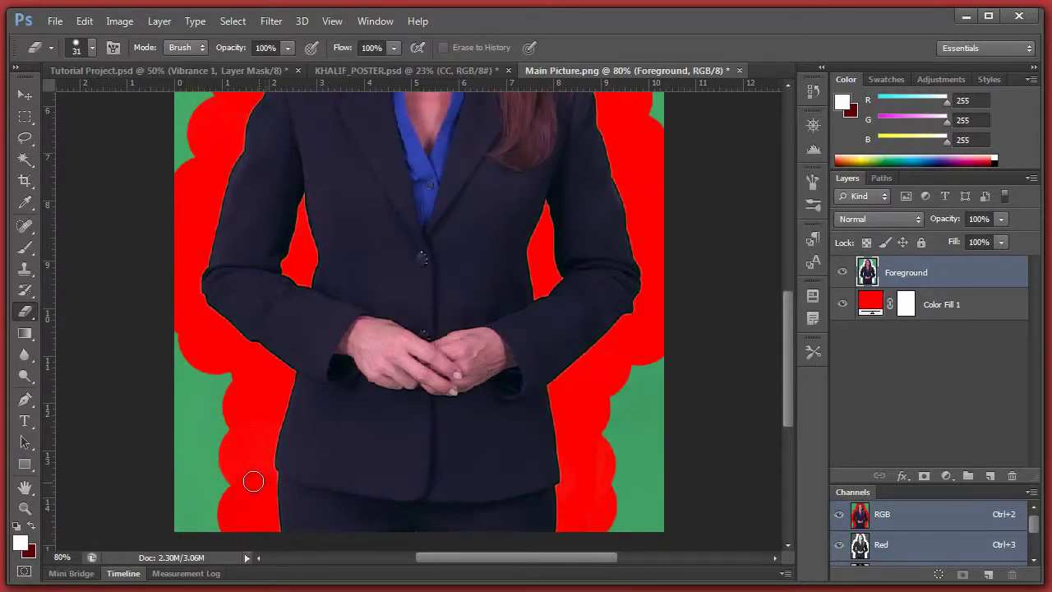
scroll(244, 517, "up", 2)
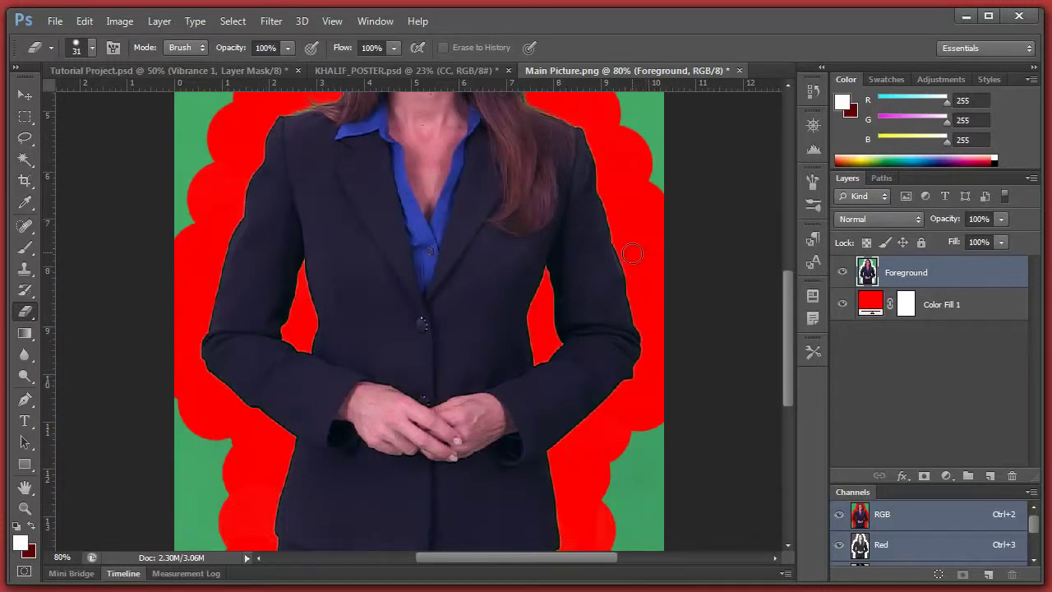
scroll(615, 170, "up", 5)
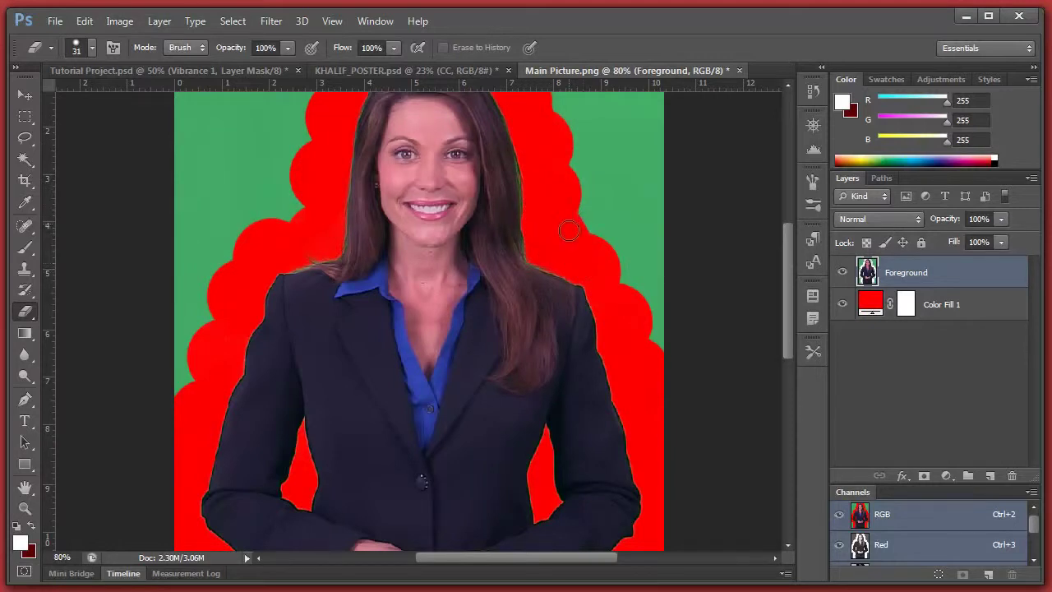
left_click_drag(555, 165, 619, 280)
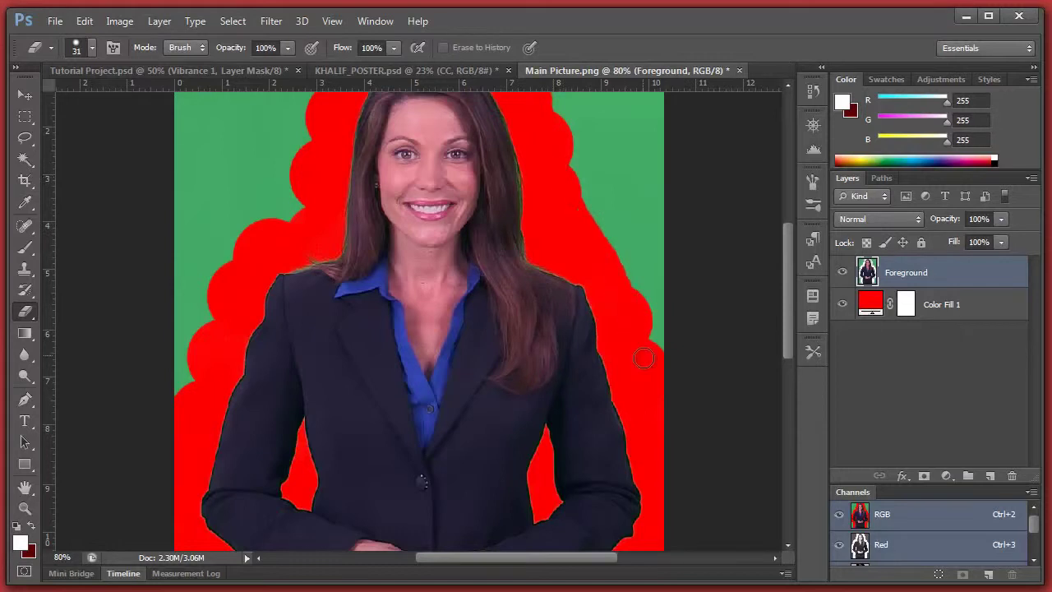
scroll(644, 357, "down", 3)
scroll(538, 331, "up", 5)
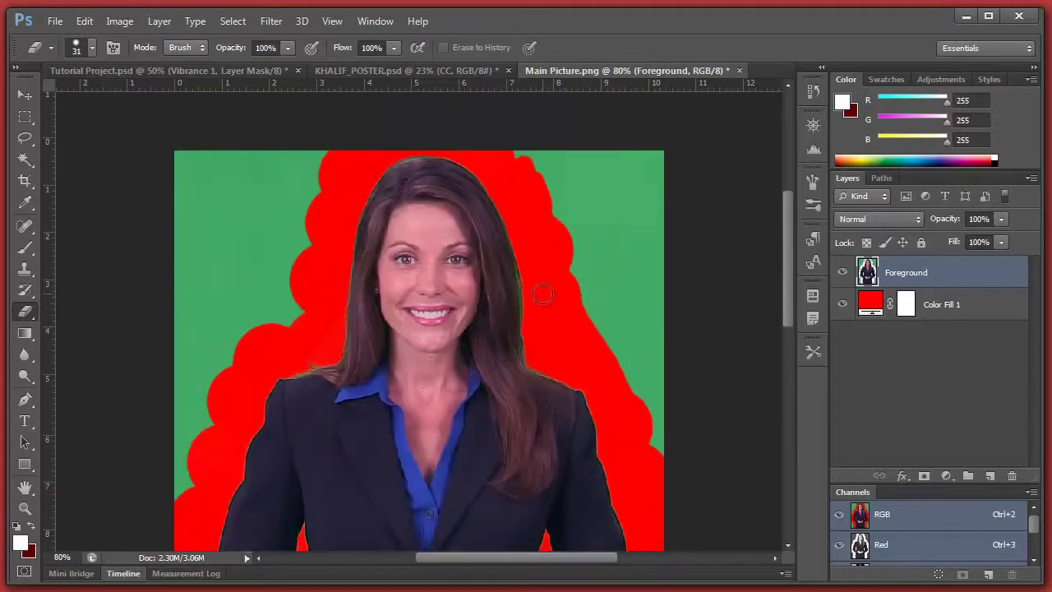
Lasso the whole woman within the erased band around her and copy the selection to a new layer.
left_click(24, 95)
left_click(75, 557)
type("30")
key("Return")
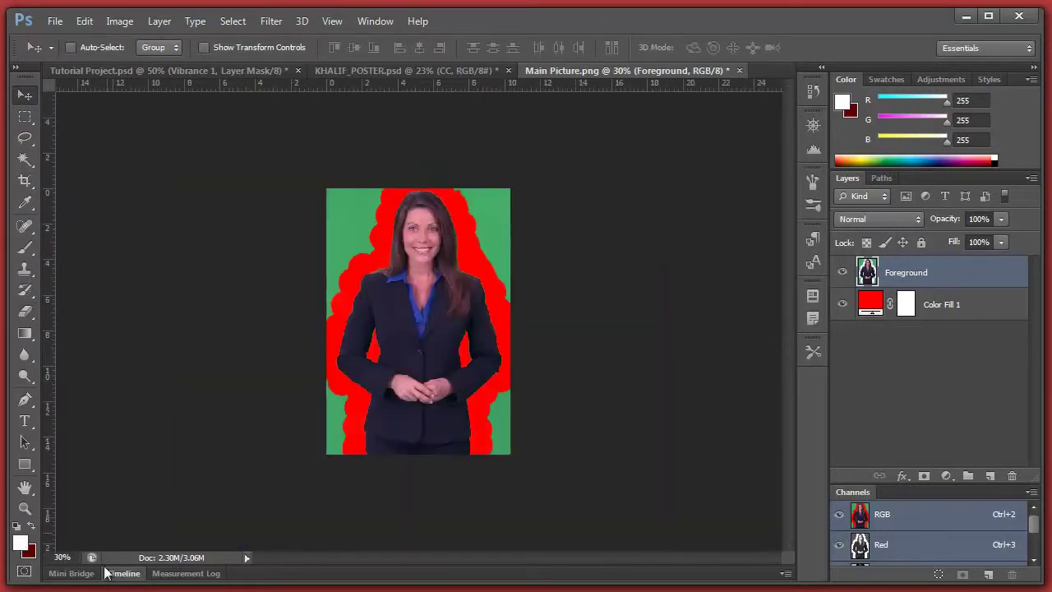
left_click(79, 559)
type("35")
key("Return")
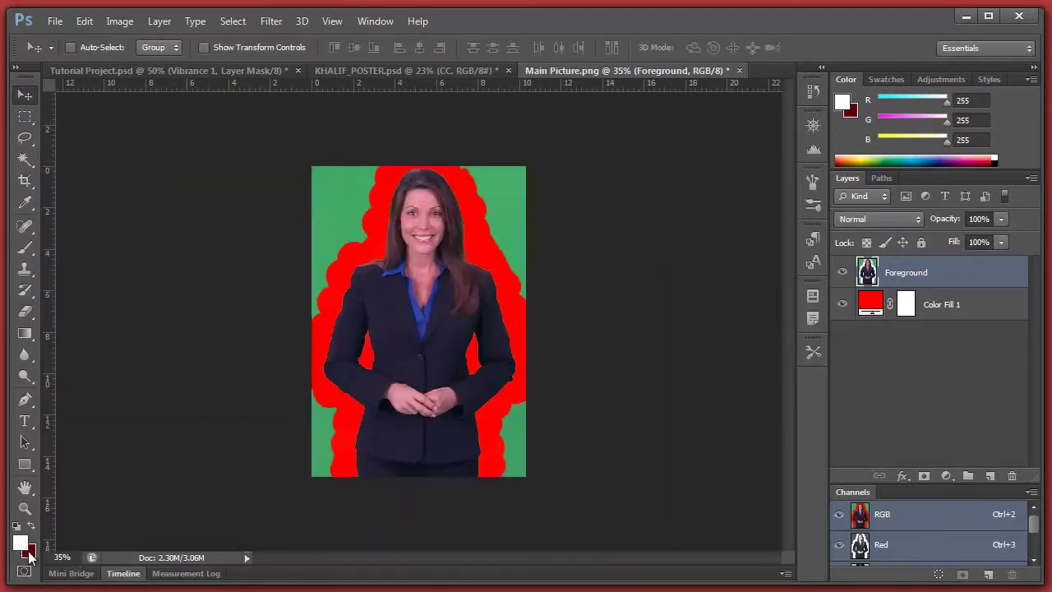
left_click(78, 557)
type("50")
key("Return")
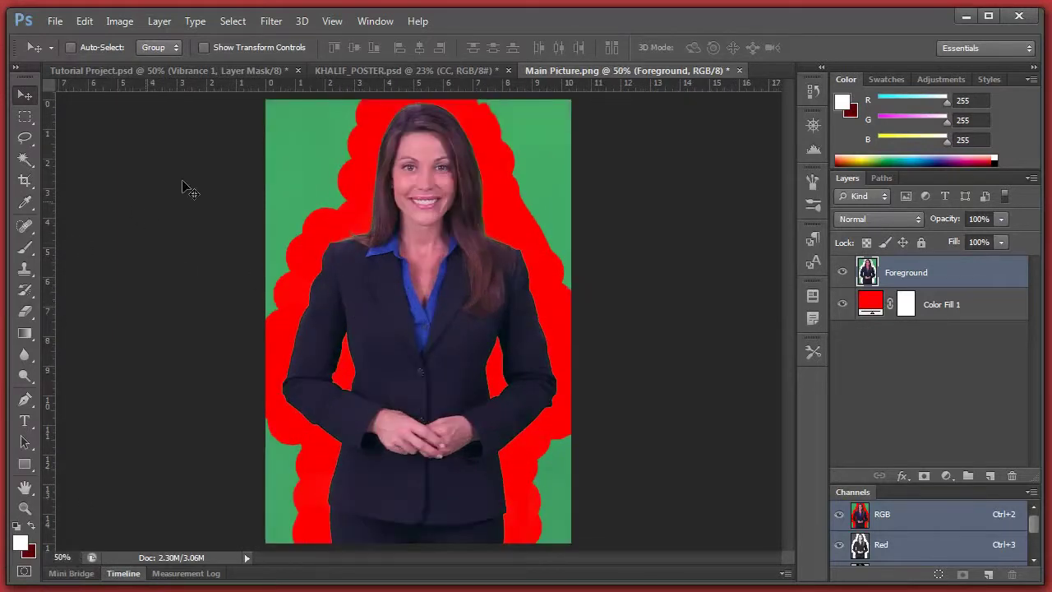
left_click(24, 140)
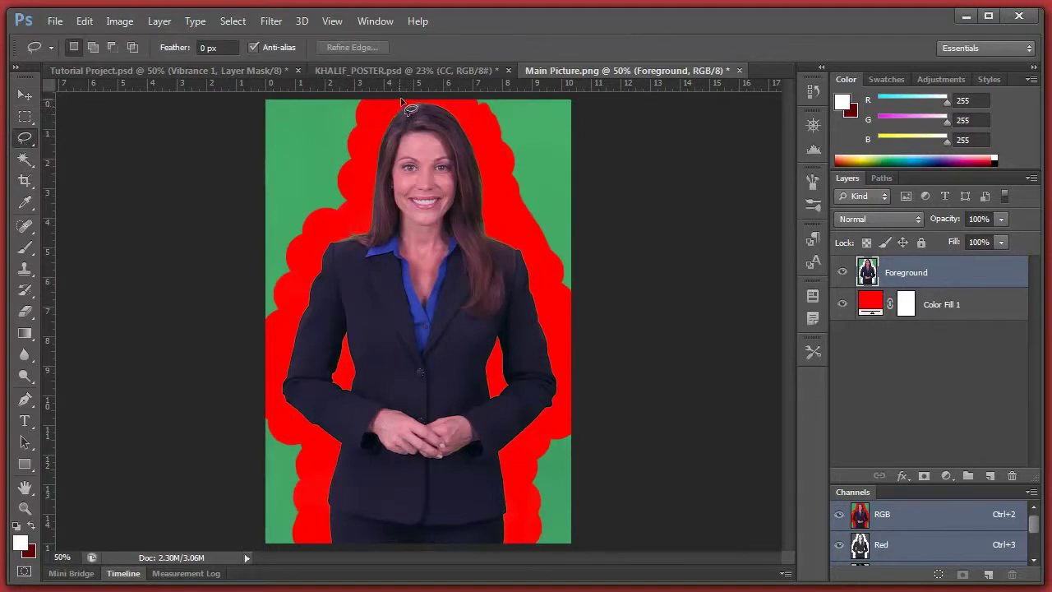
mouse_move(401, 101)
left_mouse_down()
mouse_move(376, 147)
mouse_move(365, 212)
mouse_move(317, 253)
mouse_move(280, 403)
mouse_move(317, 449)
mouse_move(329, 574)
mouse_move(458, 589)
left_mouse_up()
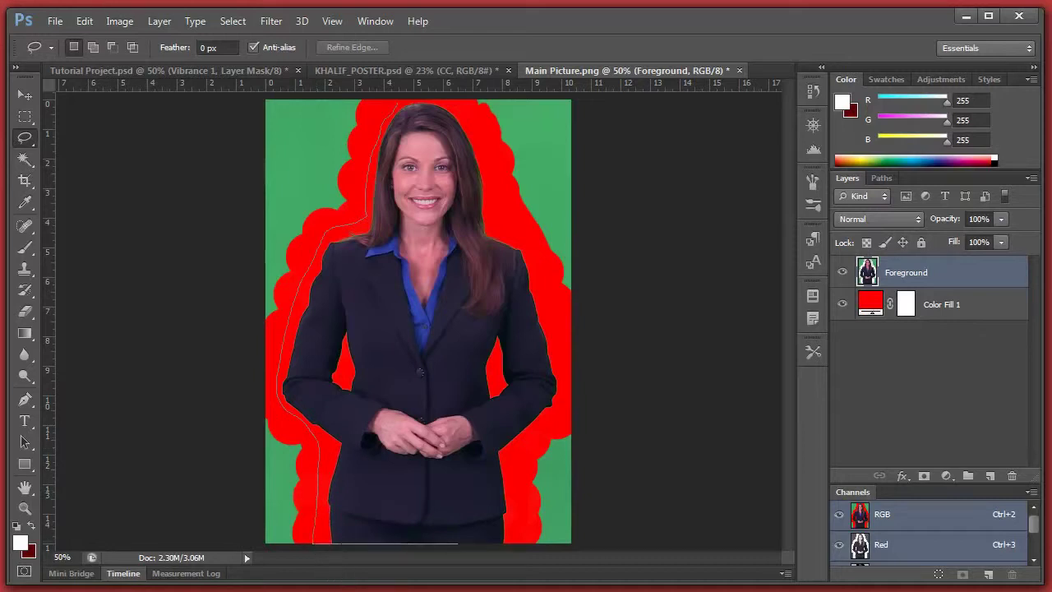
mouse_move(518, 564)
left_mouse_down()
mouse_move(523, 469)
mouse_move(528, 446)
mouse_move(561, 421)
mouse_move(567, 355)
mouse_move(528, 241)
mouse_move(493, 191)
left_mouse_up()
mouse_move(485, 143)
left_mouse_down()
mouse_move(472, 115)
mouse_move(415, 92)
mouse_move(388, 121)
left_mouse_up()
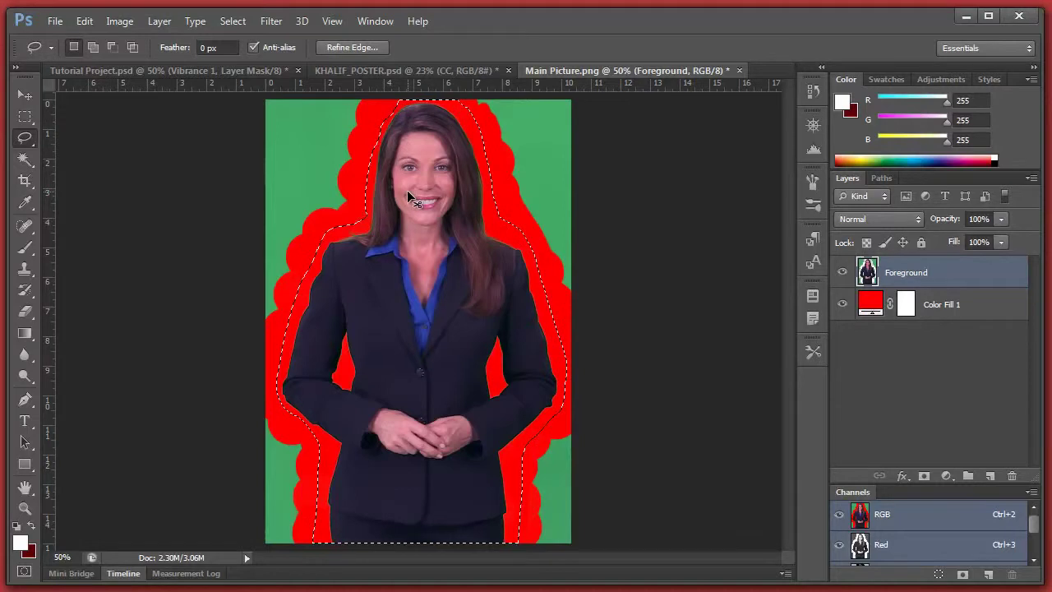
key("ctrl+j")
left_click(25, 95)
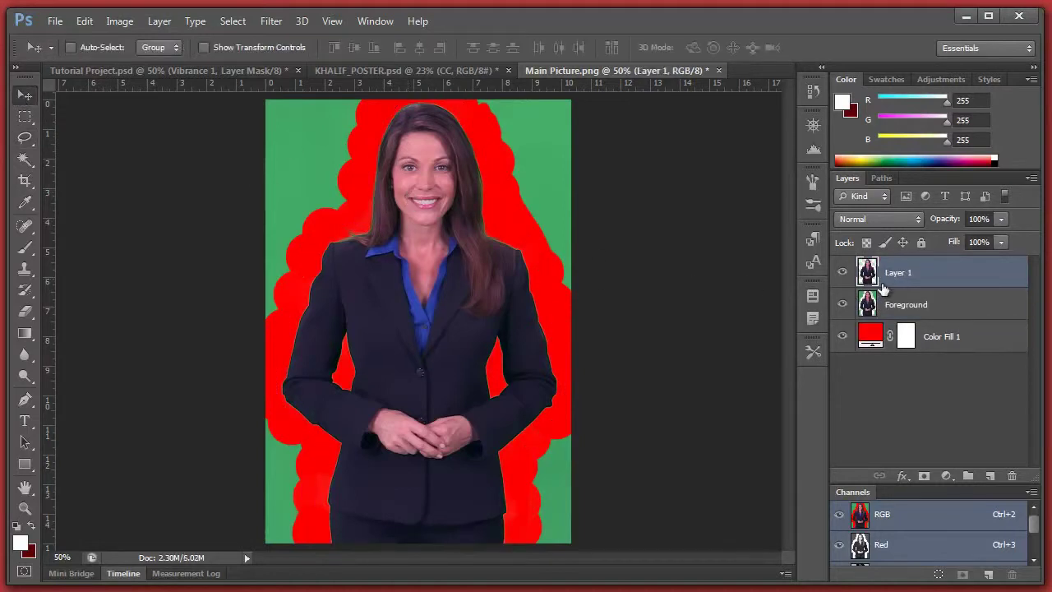
Delete the old Foreground and Color Fill 1 layers and rename the remaining cutout layer Foreground.
left_click(929, 306)
left_click(966, 345, "shift")
key("Delete")
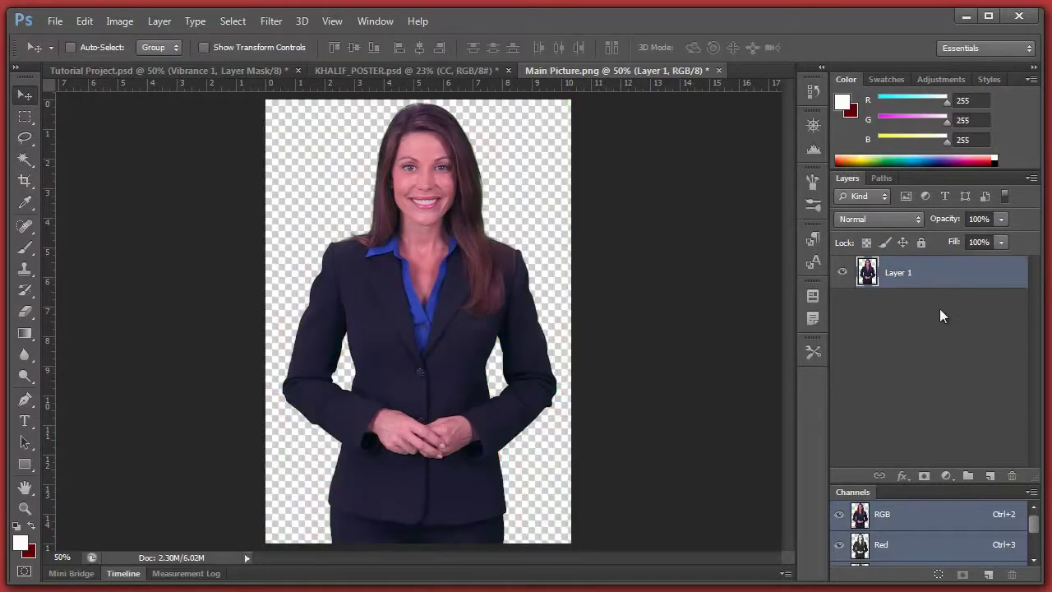
double_click(904, 273)
type("Foreground")
key("Return")
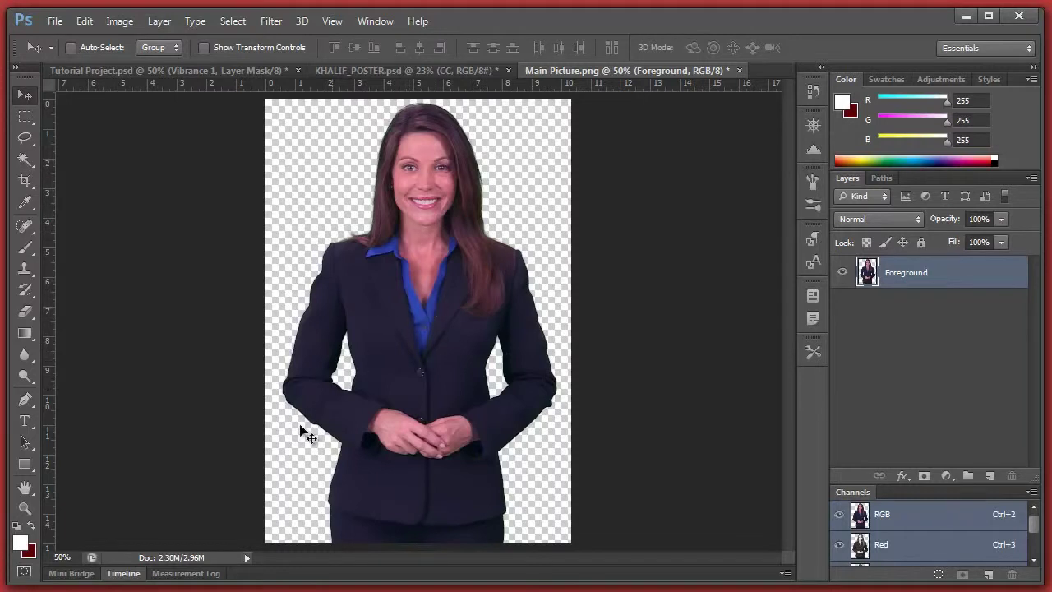
Place the Background image from the Greenscreen Tutorial folder into the Main Picture document.
left_click(314, 510)
left_click(467, 338)
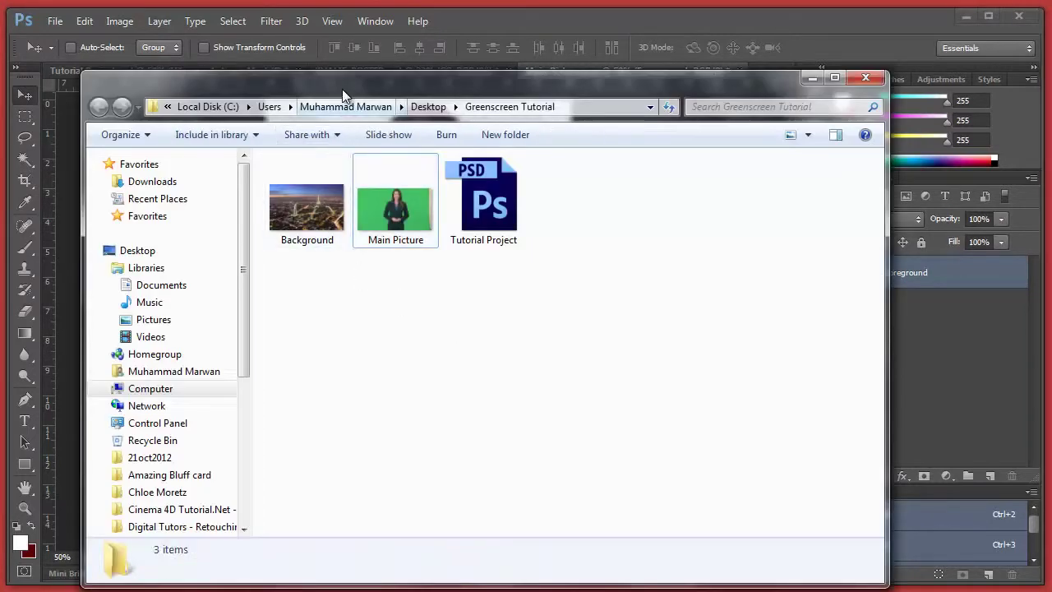
left_click_drag(342, 89, 543, 69)
left_click(511, 172)
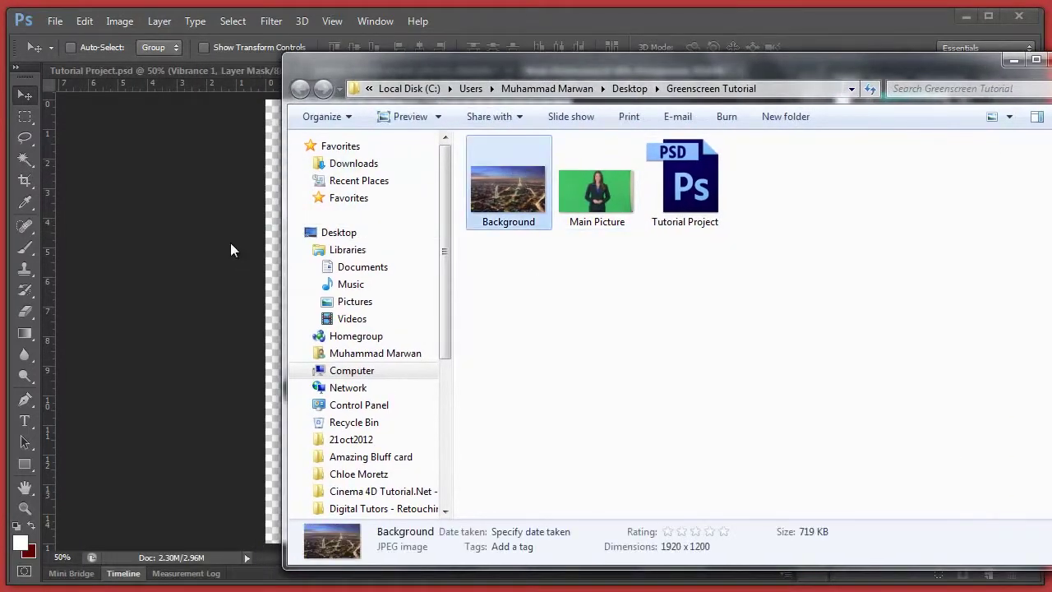
left_click(230, 242)
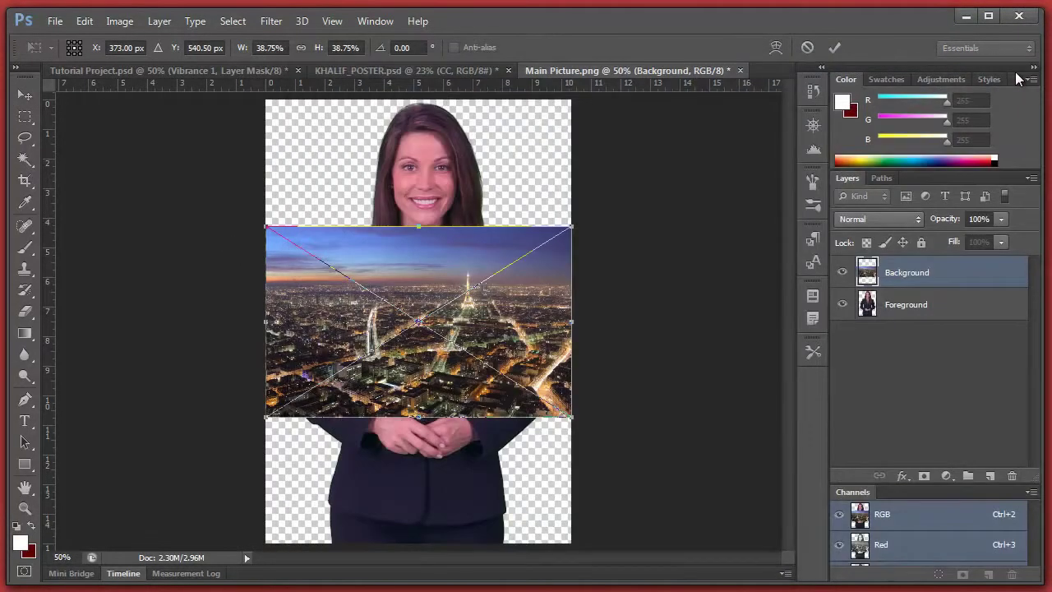
Enlarge and position the placed city image to cover the whole canvas, and move its layer beneath Foreground.
left_click_drag(531, 280, 398, 417)
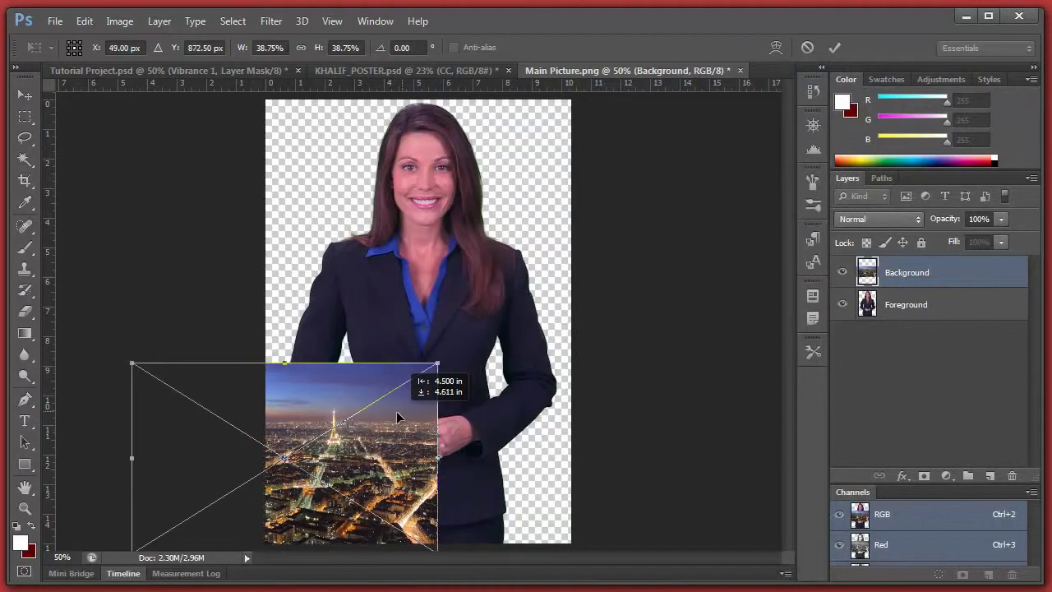
left_click_drag(443, 365, 946, 90)
left_click_drag(708, 289, 526, 272)
left_click_drag(589, 114, 588, 106)
left_click_drag(613, 215, 635, 186)
left_click(835, 48)
left_click_drag(930, 272, 936, 373)
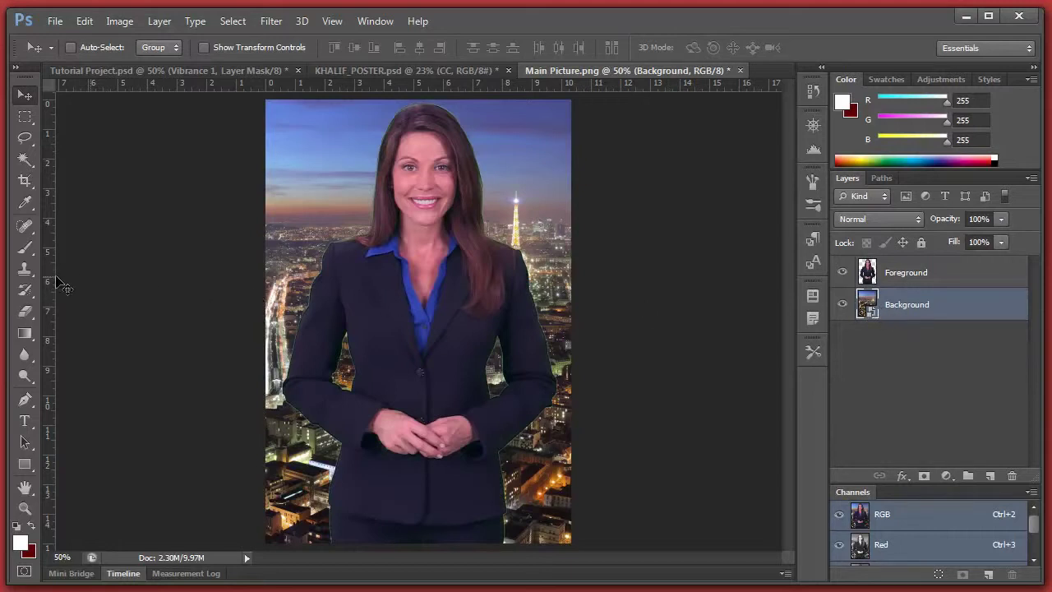
Rasterize the Background smart object and shift it sideways so the Eiffel Tower stands farther from the woman's shoulder.
left_click(25, 311)
left_click(64, 308)
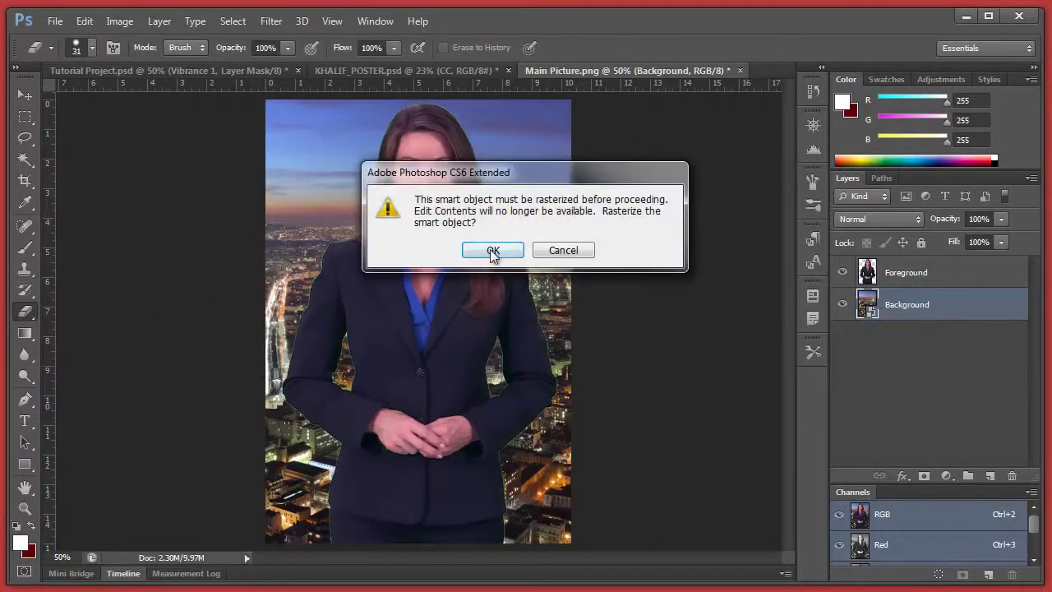
left_click(487, 251)
left_click(25, 96)
left_click_drag(573, 268, 605, 267)
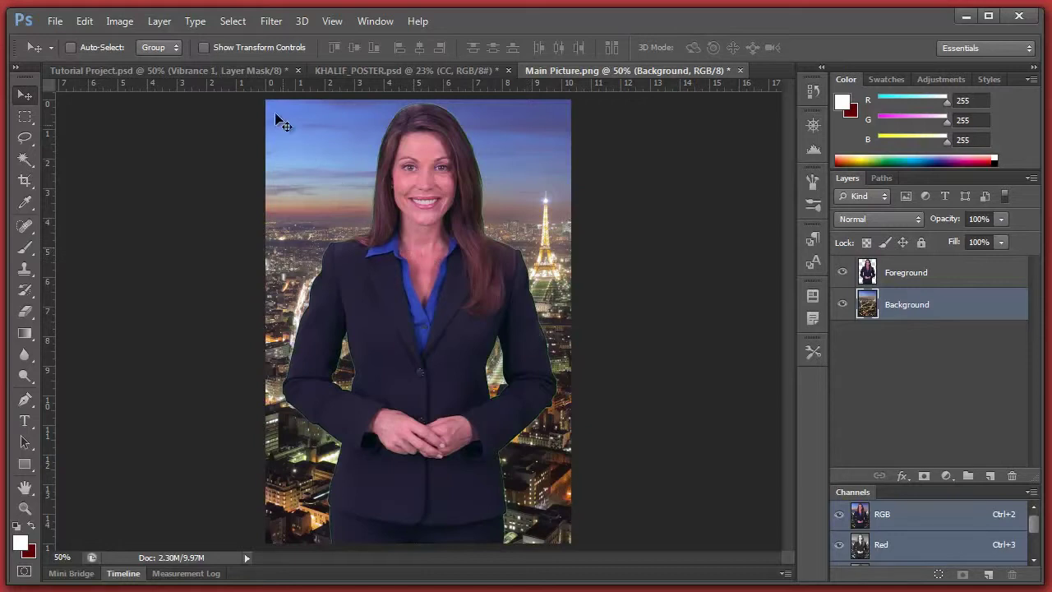
Apply a Gaussian Blur with a 1.0 pixel radius to the Background layer.
left_click(271, 23)
mouse_move(346, 187)
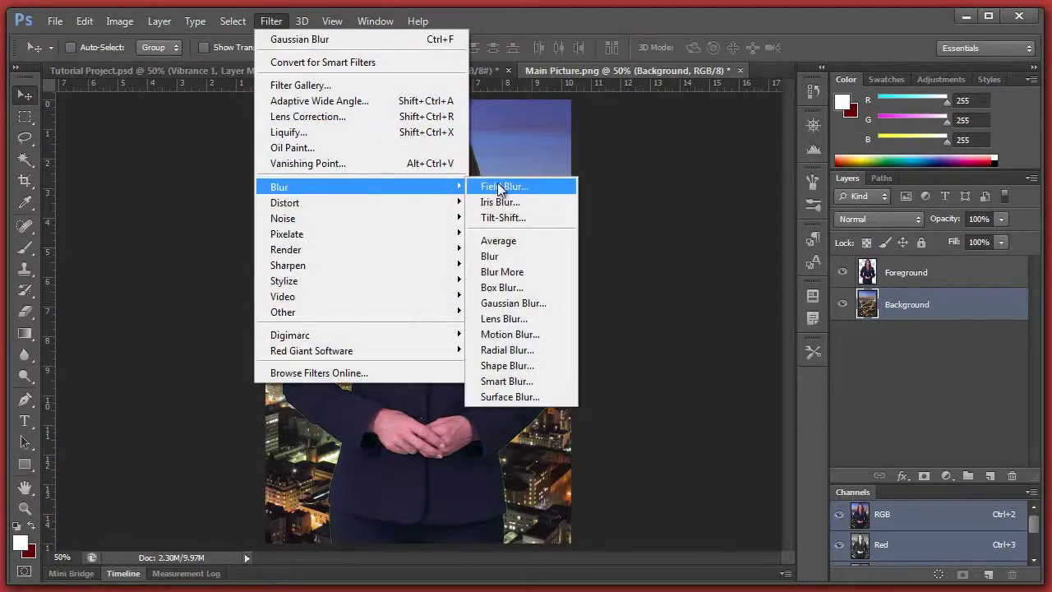
left_click(509, 304)
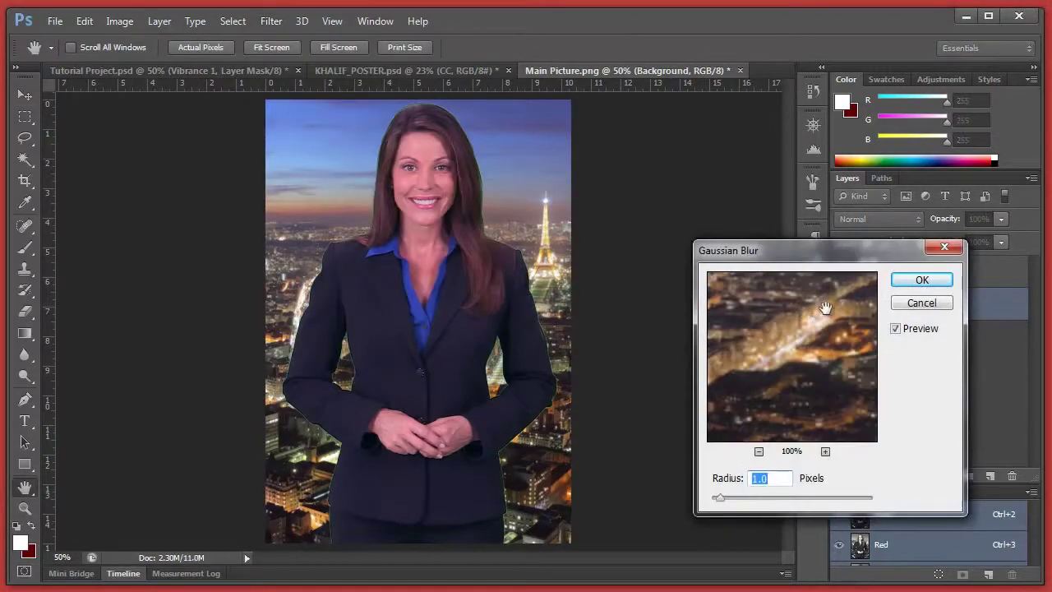
left_click(916, 284)
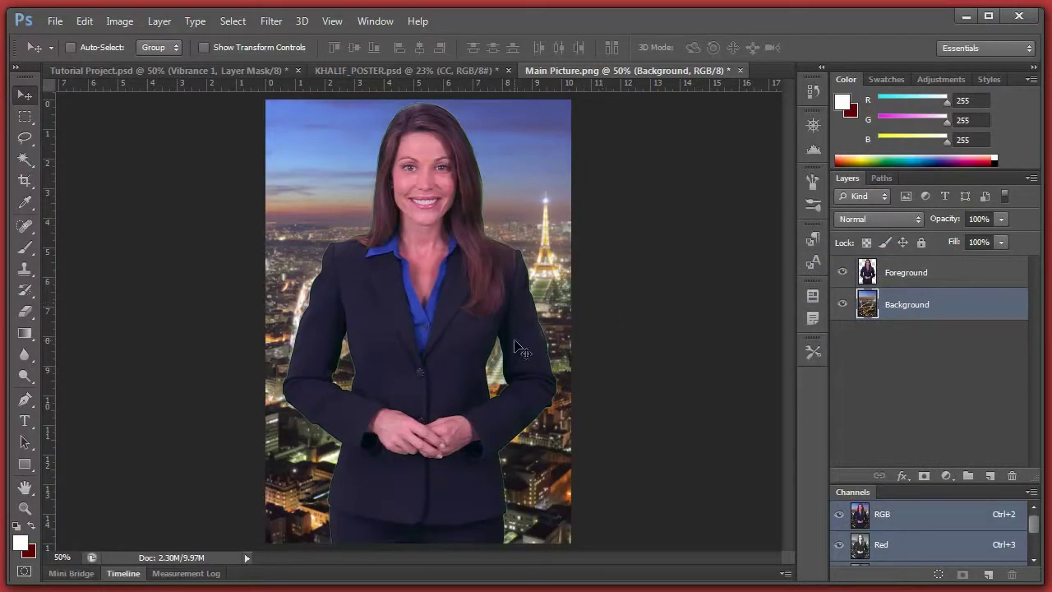
Brighten the Background layer with an Exposure adjustment of +0.81 and deselect the layers.
left_click(120, 21)
mouse_move(148, 64)
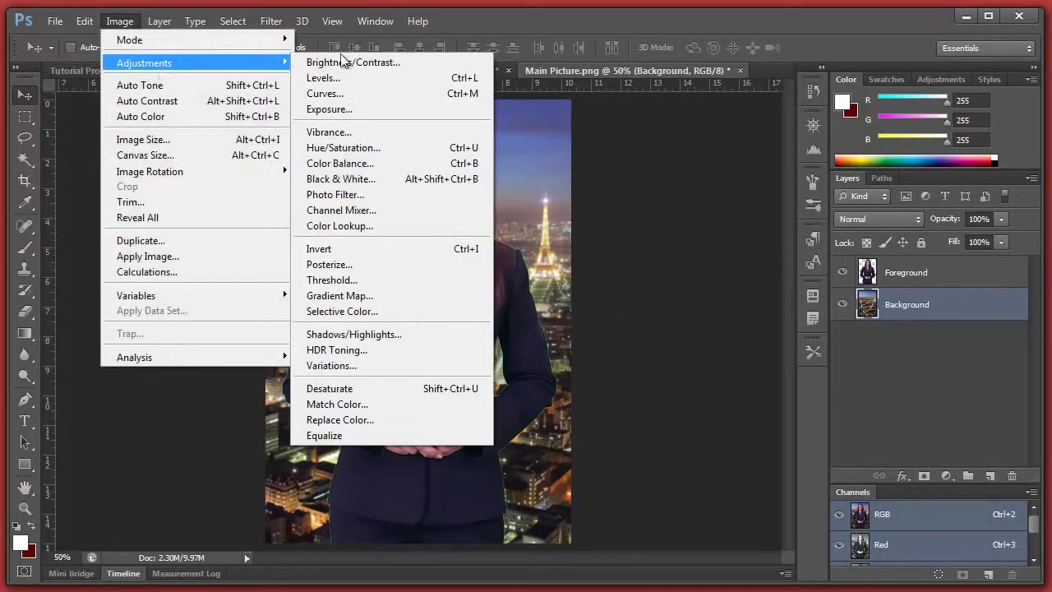
left_click(362, 108)
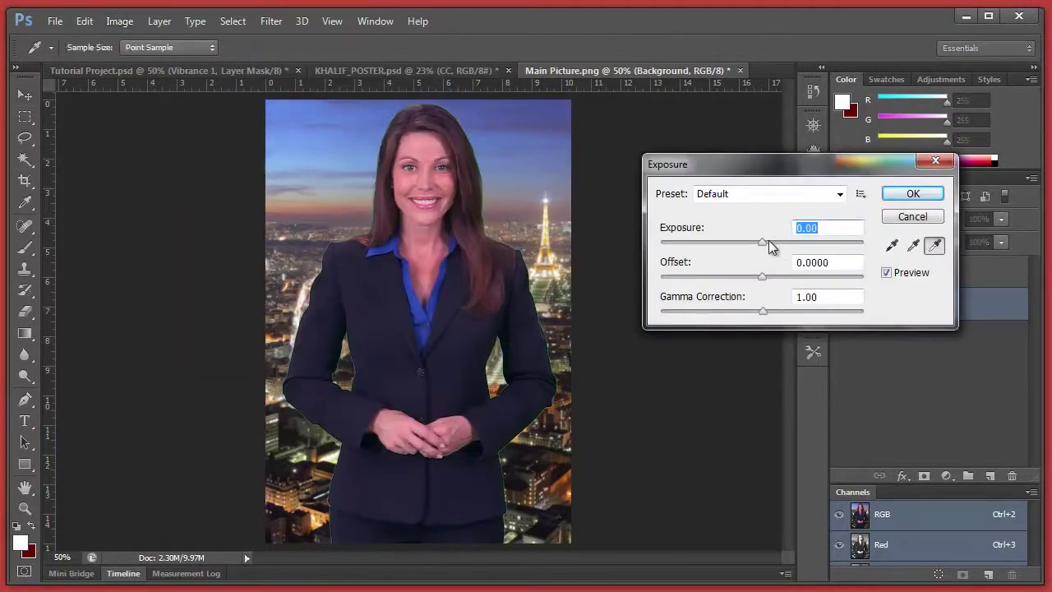
left_click_drag(762, 242, 763, 281)
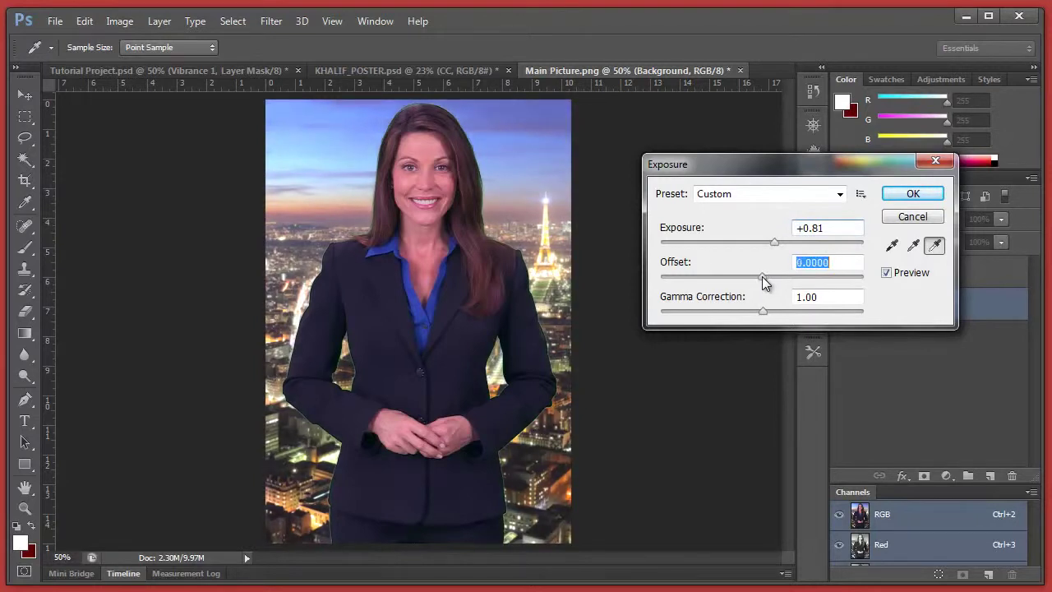
left_click(891, 194)
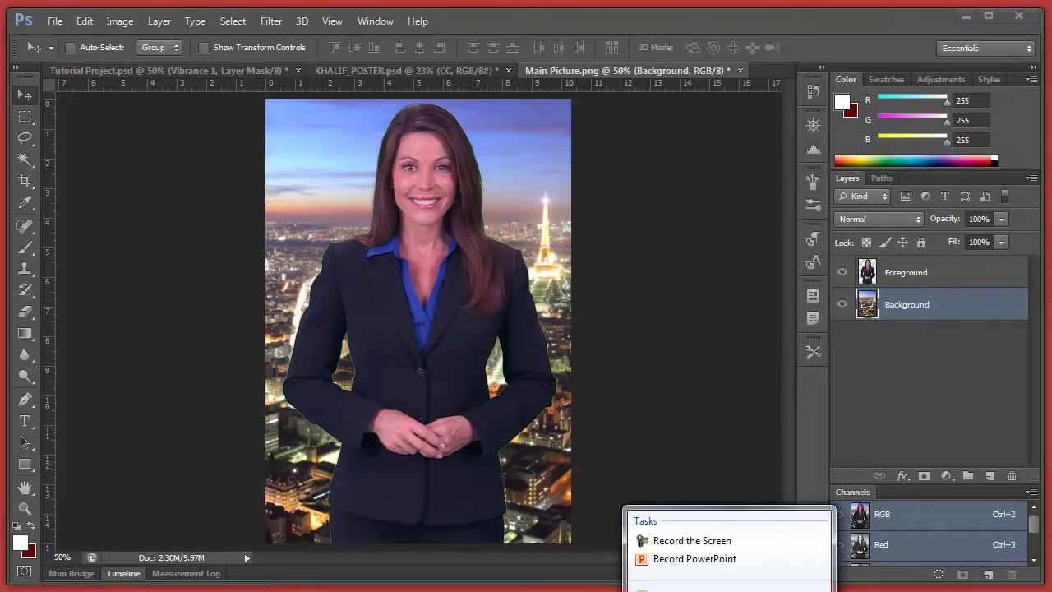
left_click(855, 423)
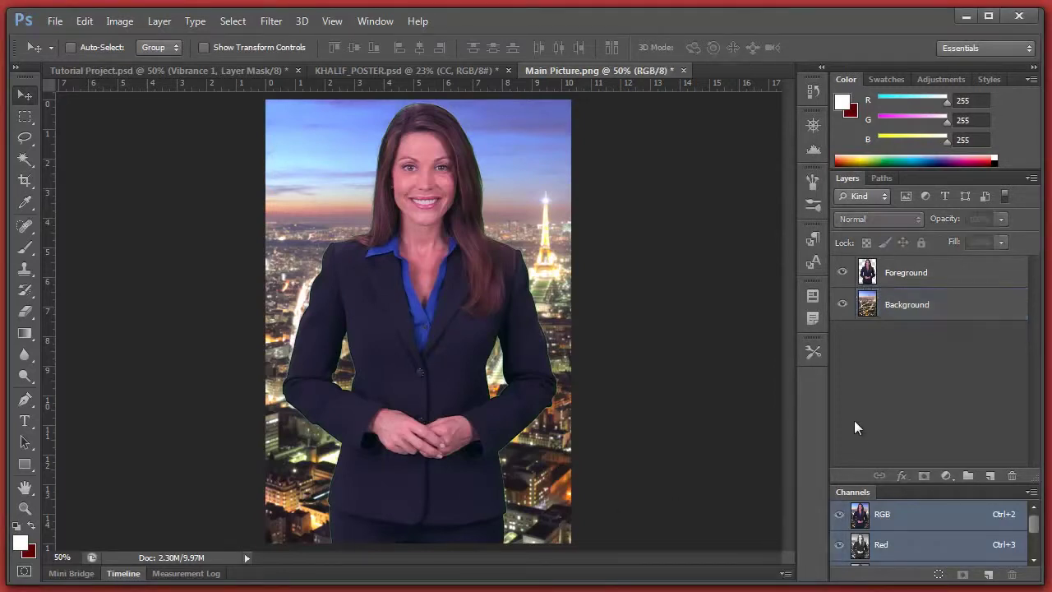
Start a Curves adjustment on the Foreground layer, raising RGB input 125 to output 140 and lowering Red input 148 to output 125.
left_click(915, 274)
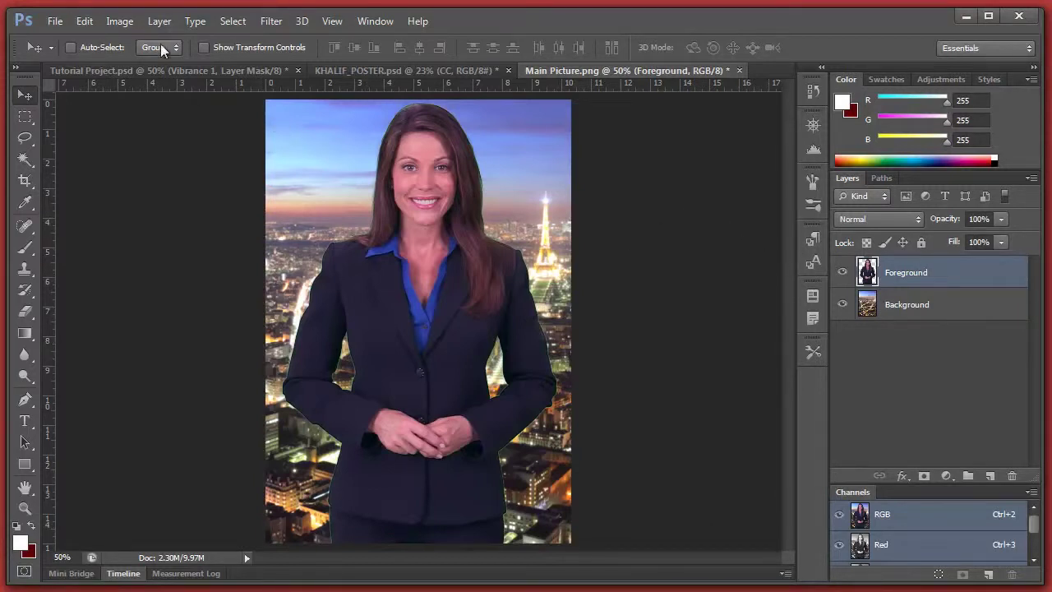
left_click(117, 21)
mouse_move(146, 64)
left_click(354, 91)
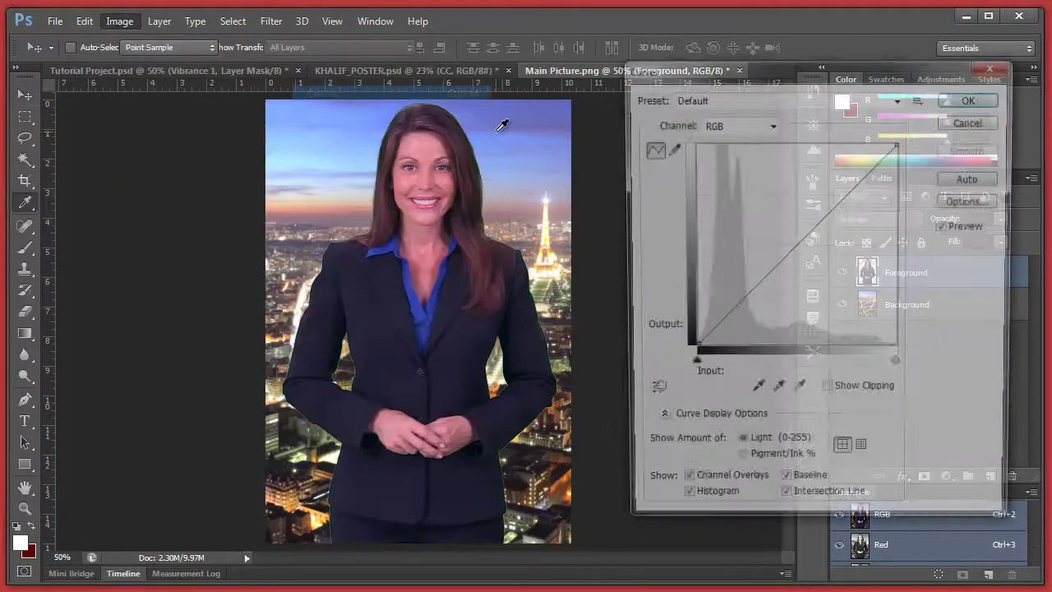
mouse_move(795, 233)
left_mouse_down()
mouse_move(803, 241)
mouse_move(790, 236)
left_mouse_up()
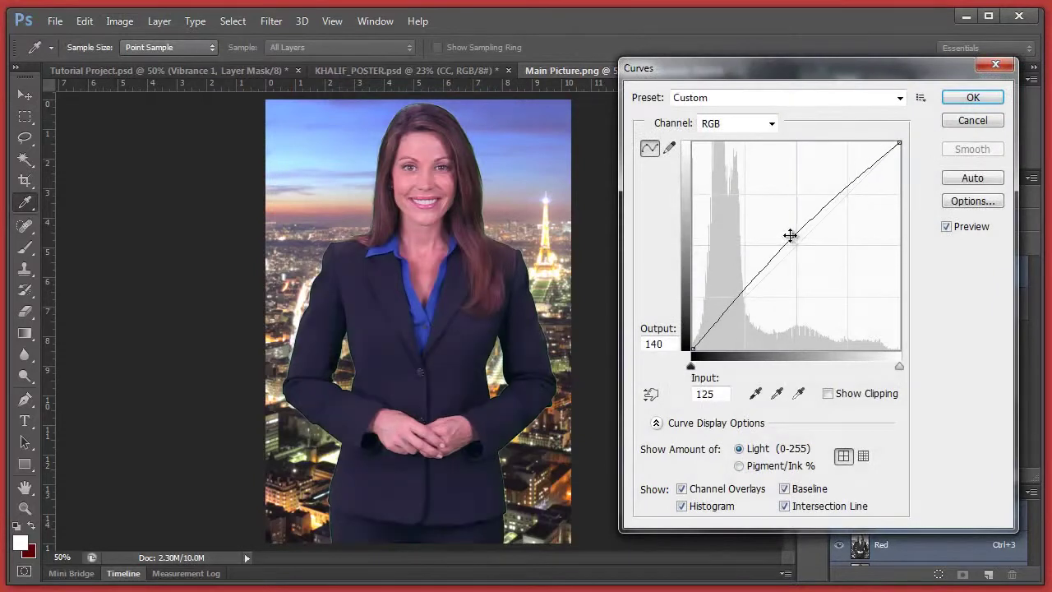
left_click(751, 126)
left_click(743, 158)
left_click_drag(798, 241, 813, 248)
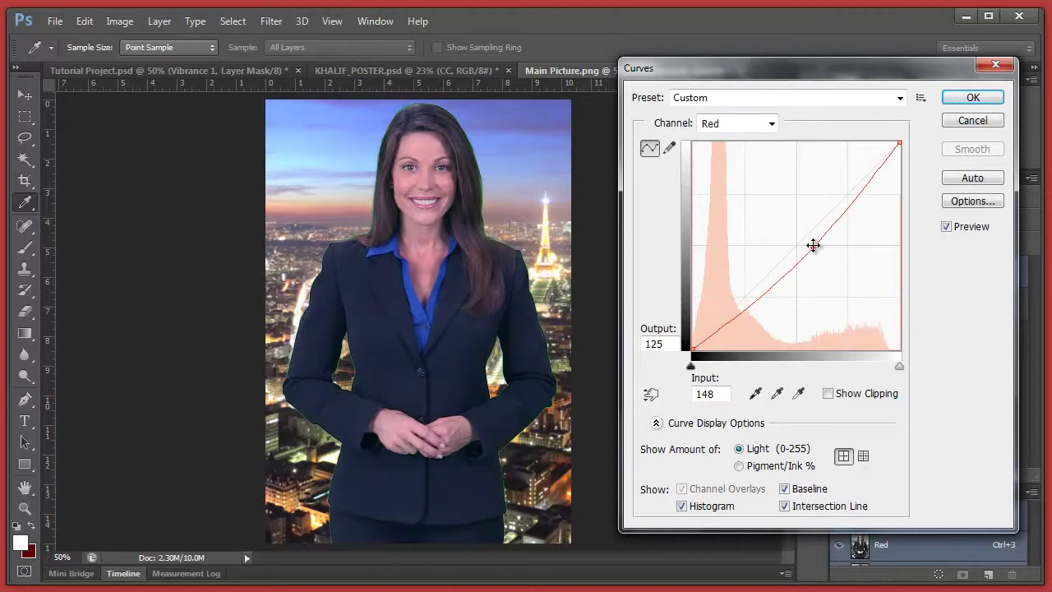
Lower the Green curve to output 122 at input 144 and the Blue curve to output 131 at input 142.
left_click(756, 128)
left_click(739, 168)
left_click(793, 238)
left_click_drag(792, 238, 809, 247)
left_click(771, 124)
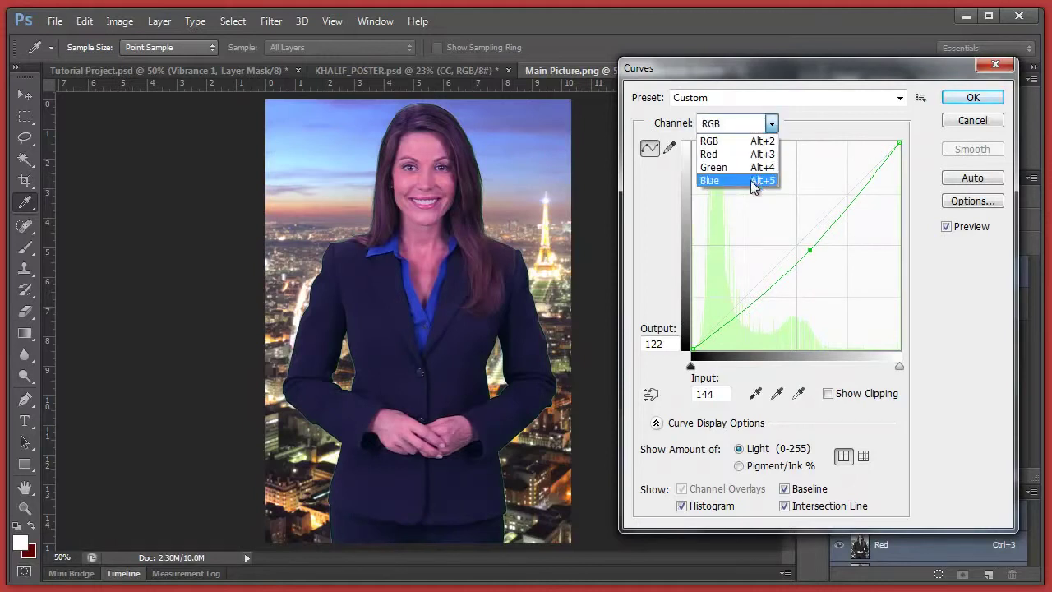
left_click(750, 180)
left_click_drag(802, 238, 804, 244)
Raise the RGB curve to output 150 at input 120 and set the Red curve point to output 130 at input 155.
left_click(765, 125)
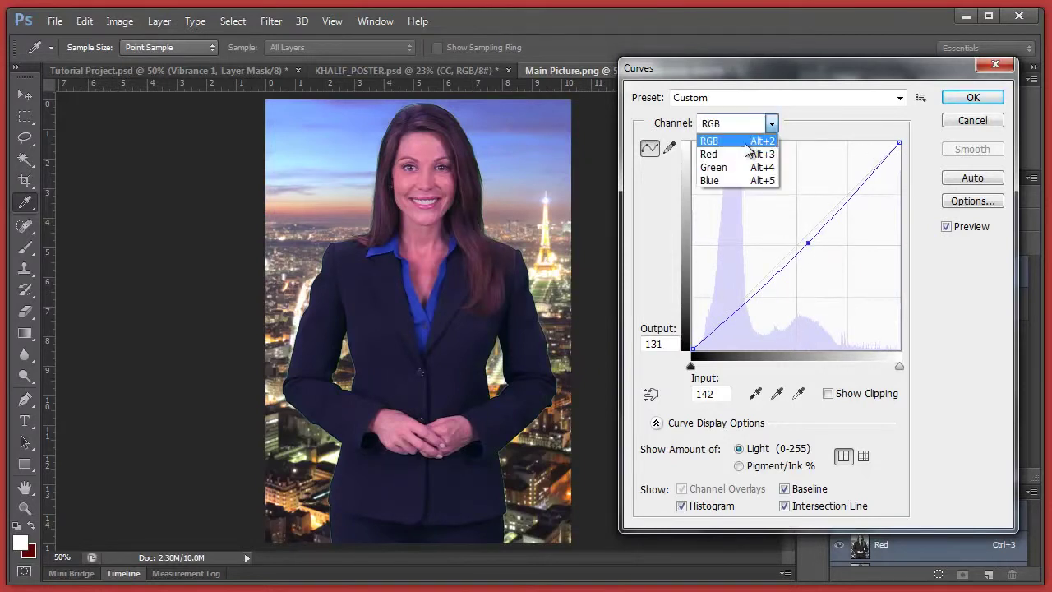
left_click(715, 138)
left_click_drag(799, 238, 789, 222)
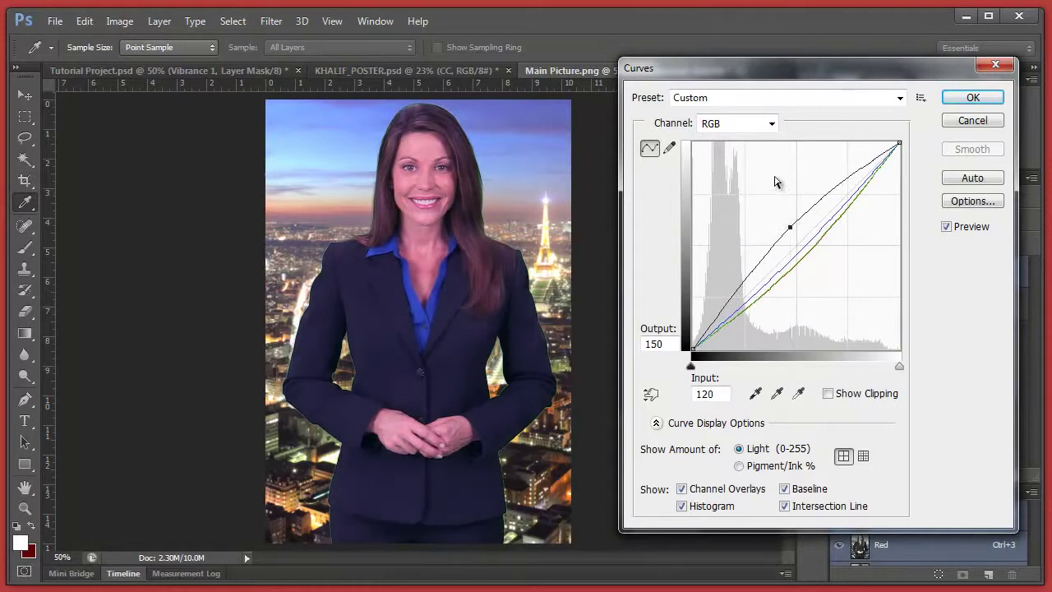
left_click(772, 125)
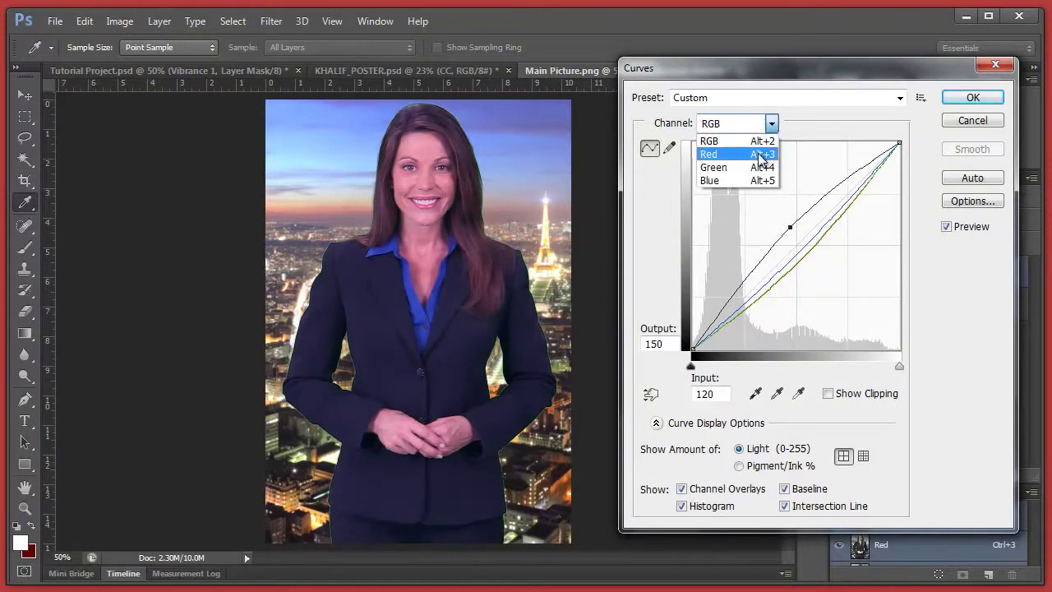
left_click(765, 155)
left_click_drag(814, 247, 815, 245)
Fine-tune the Green curve's midpoint and apply the Curves adjustment to the Foreground layer.
left_click(758, 134)
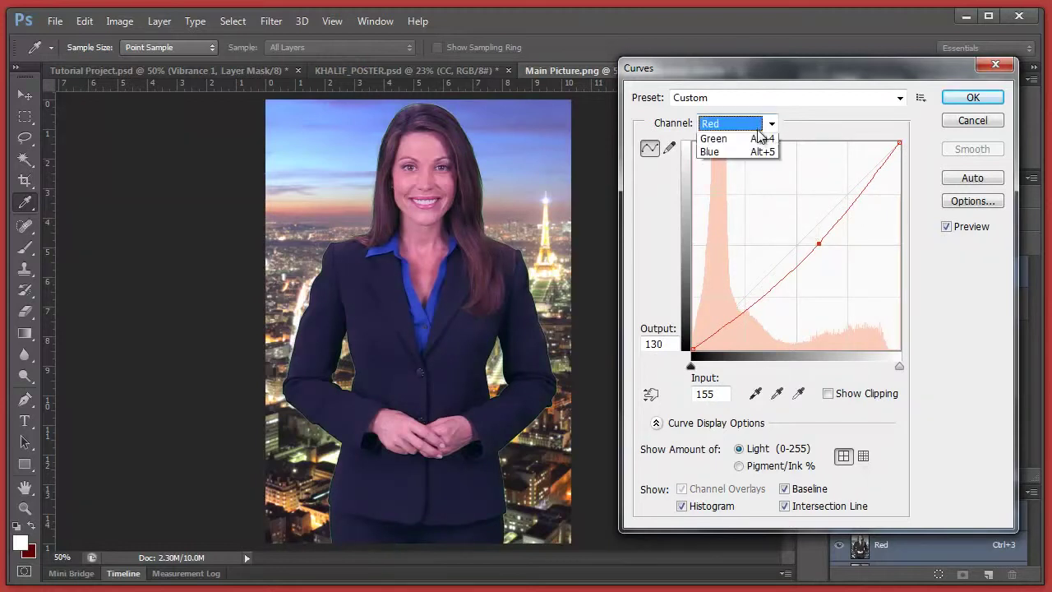
left_click(744, 170)
left_click_drag(813, 254, 815, 250)
left_click(945, 99)
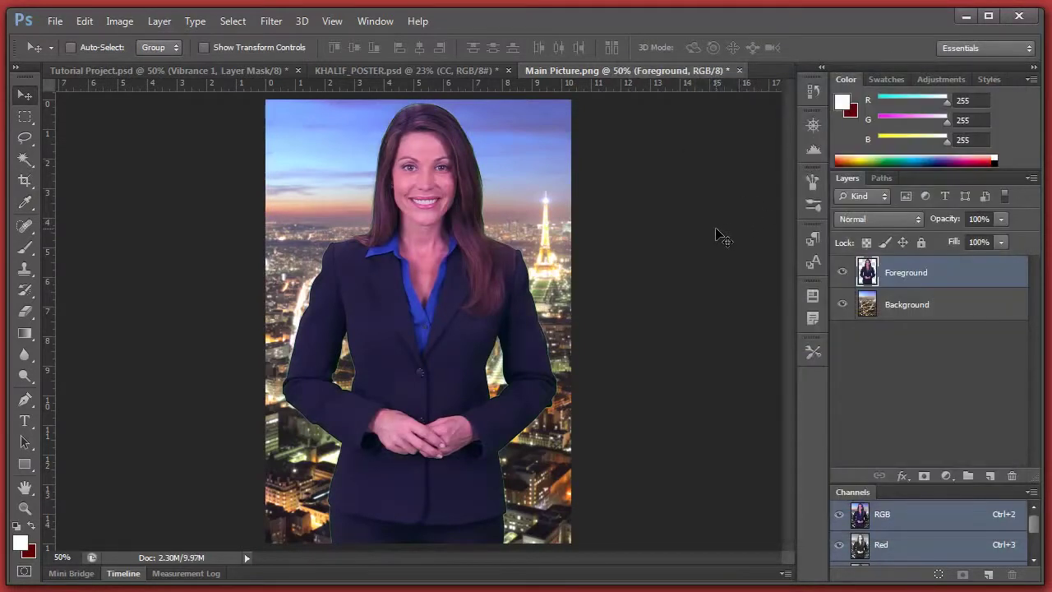
Apply Curves to the Background layer with RGB at input 137, output 124 and Blue at input 135, output 157.
left_click(907, 306)
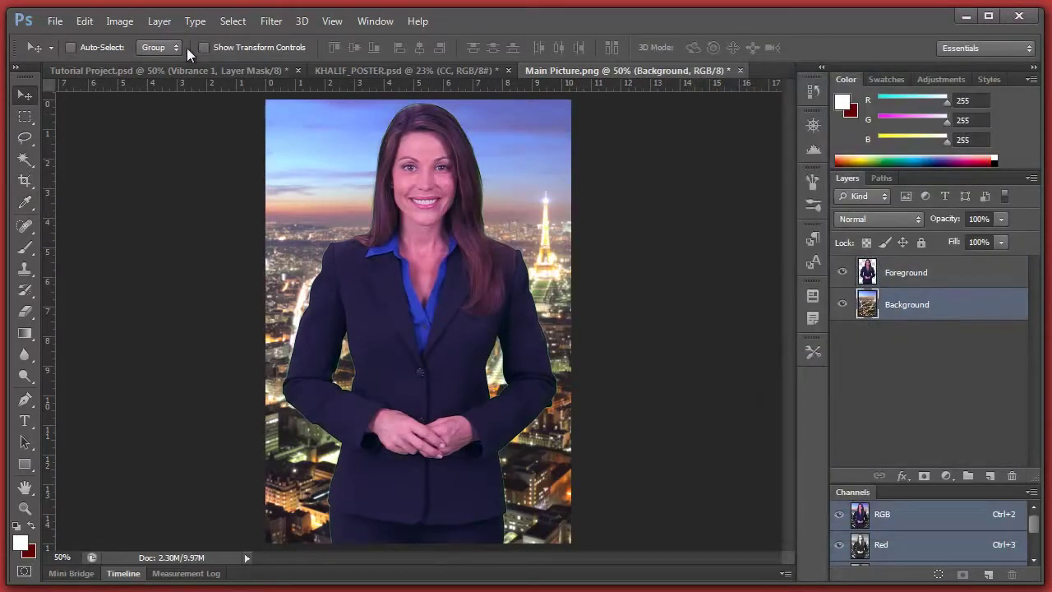
left_click(119, 21)
mouse_move(144, 62)
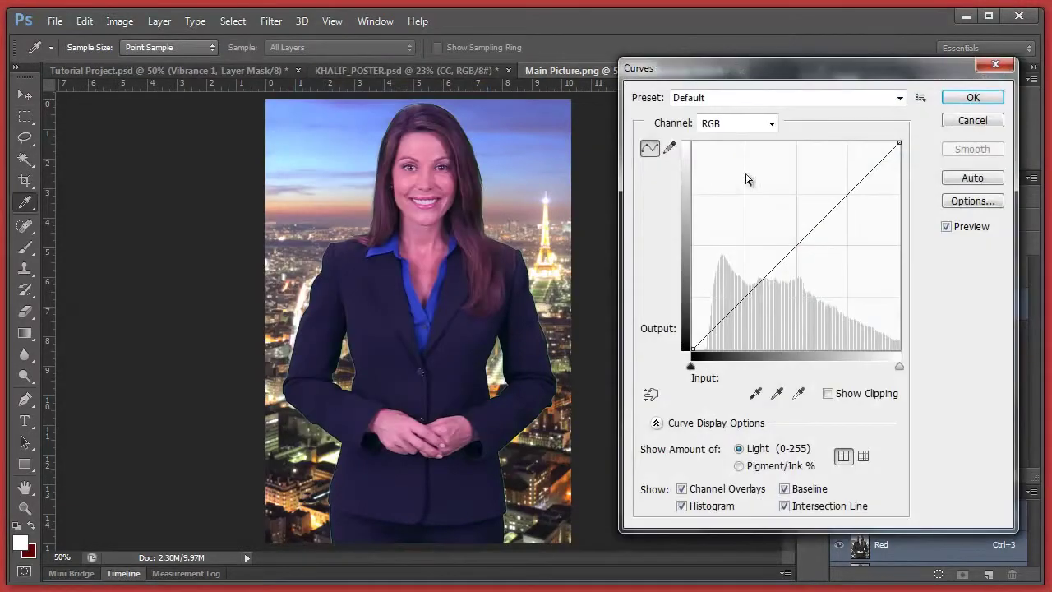
left_click_drag(815, 228, 804, 253)
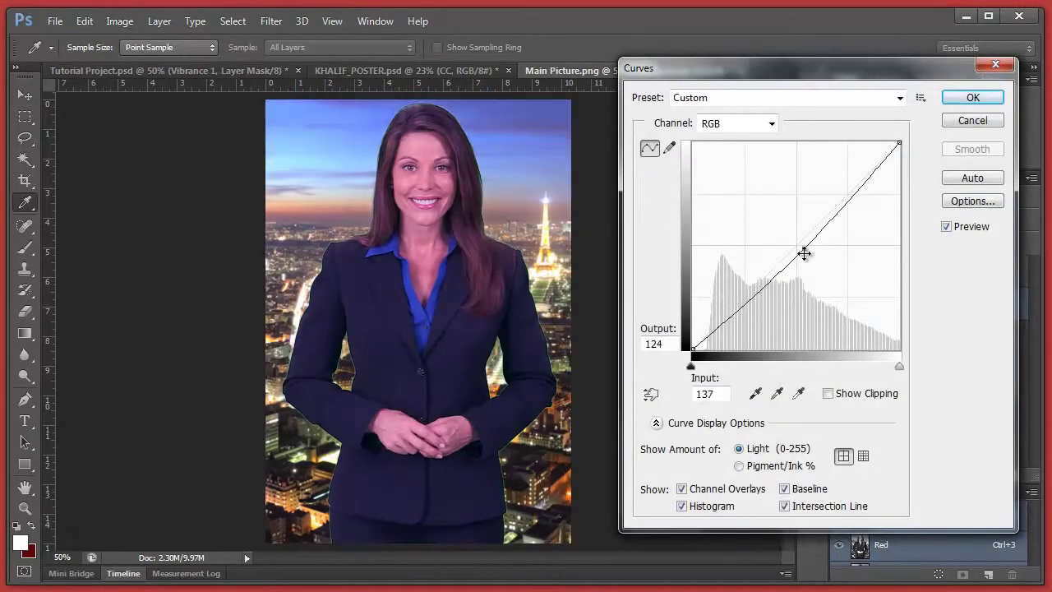
left_click(738, 123)
left_click(739, 178)
left_click(801, 240)
left_click_drag(808, 243, 803, 226)
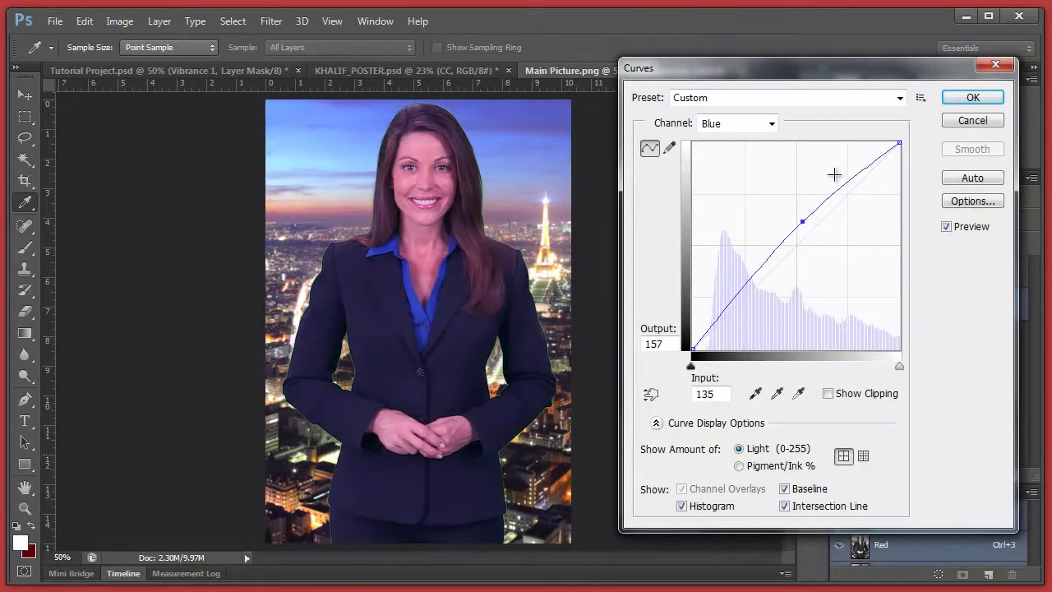
left_click(957, 99)
Compare the composite with Tutorial Project.psd, and duplicate Main Picture's Foreground layer as Glow.
left_click(917, 278)
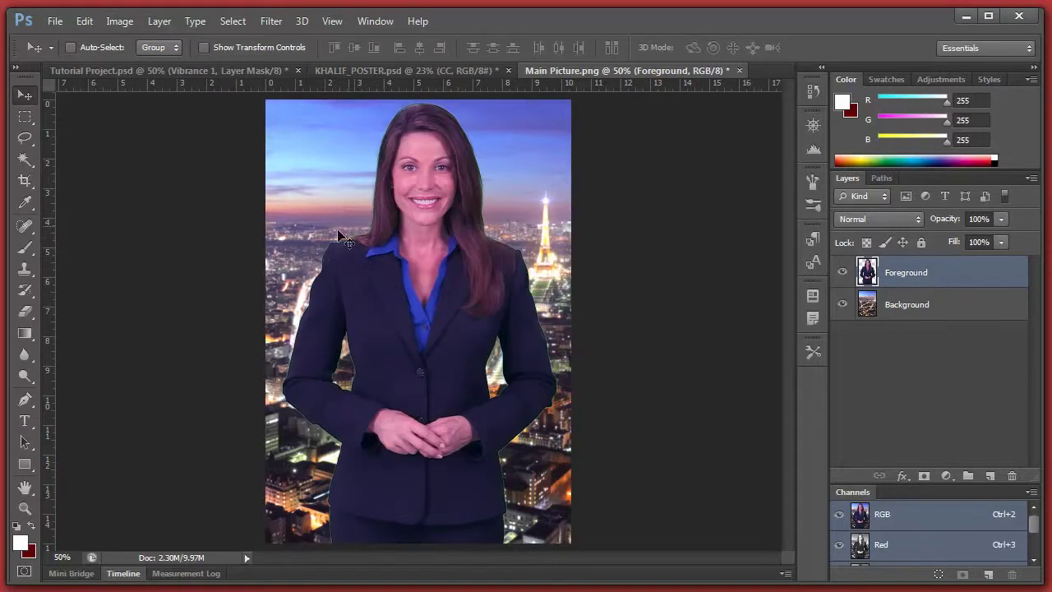
left_click(223, 70)
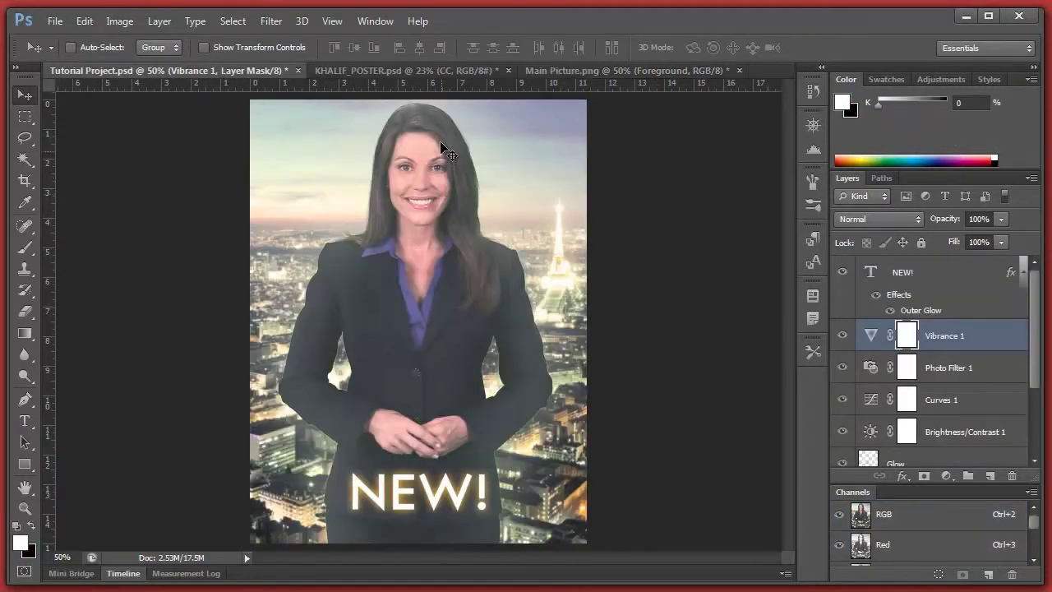
left_click(635, 69)
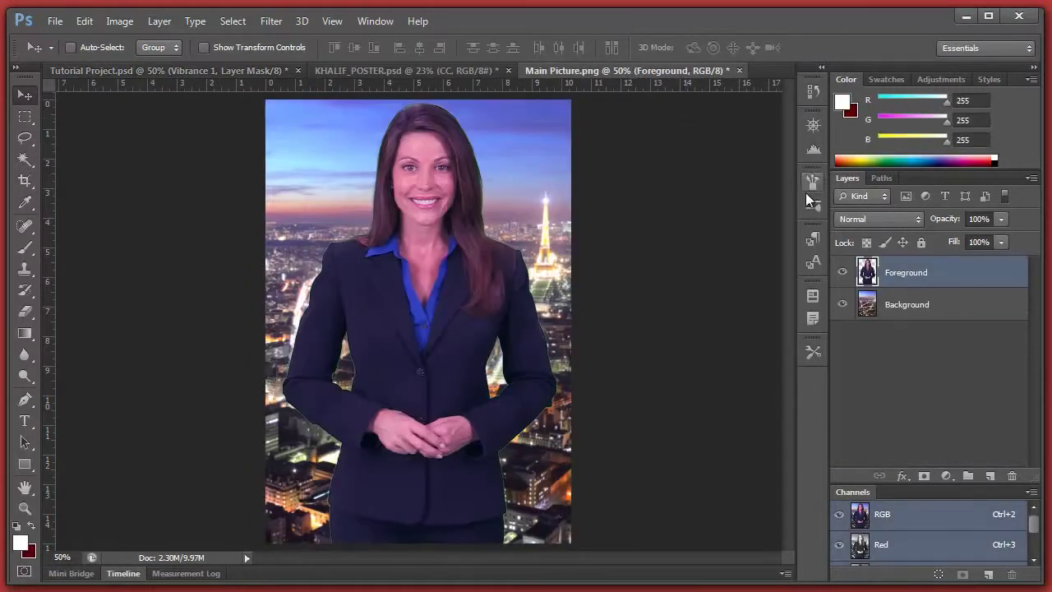
right_click(912, 273)
left_click(750, 84)
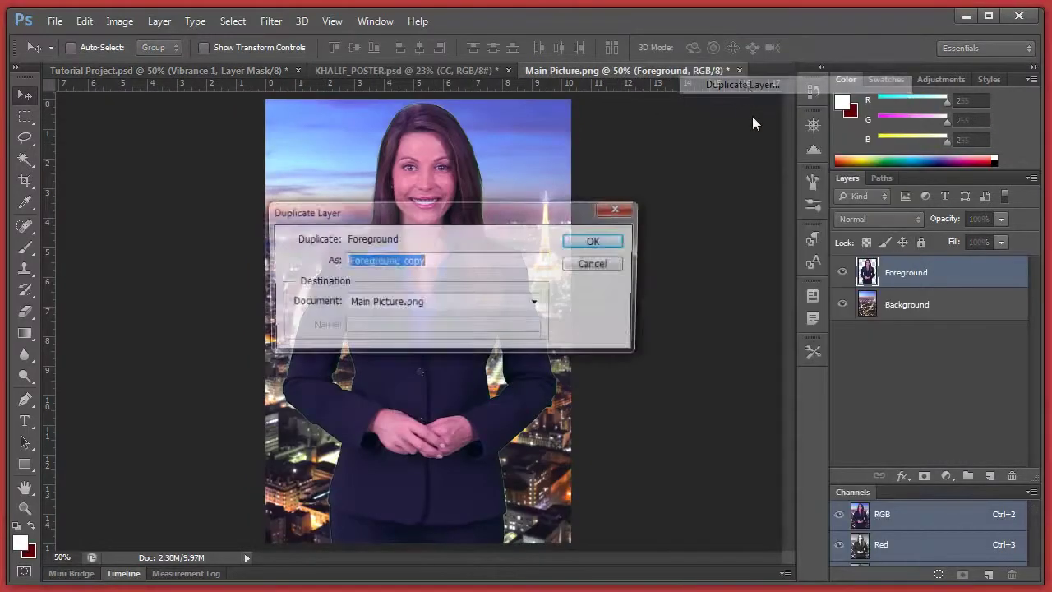
type("Glow")
key("Return")
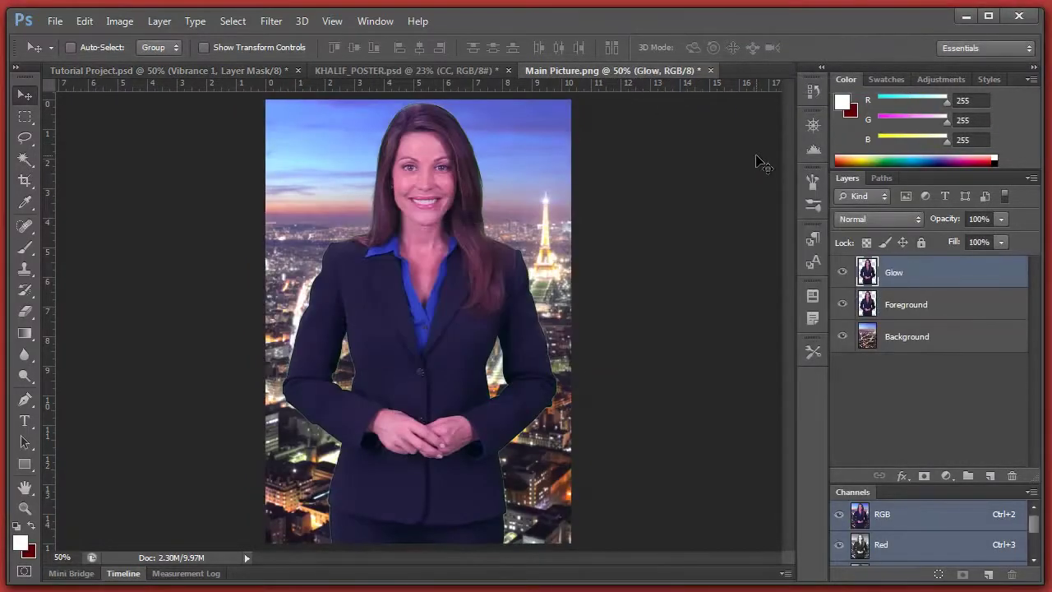
Enlarge the Glow layer to about 112% and center it over the woman, using 31% opacity for alignment and restoring it to 100%.
left_click(1002, 219)
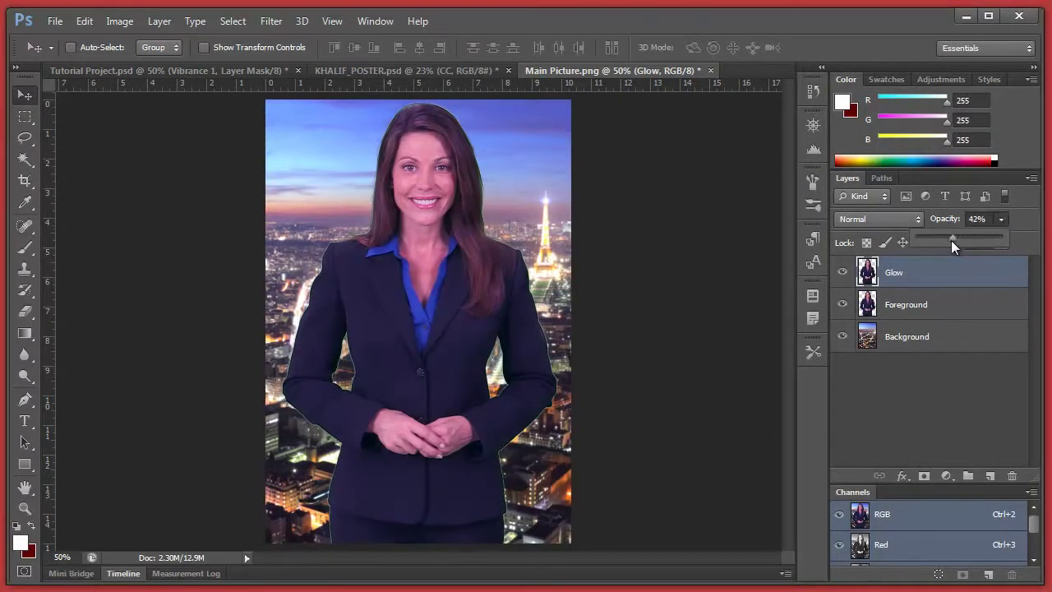
key("ctrl+t")
left_click_drag(486, 275, 476, 278)
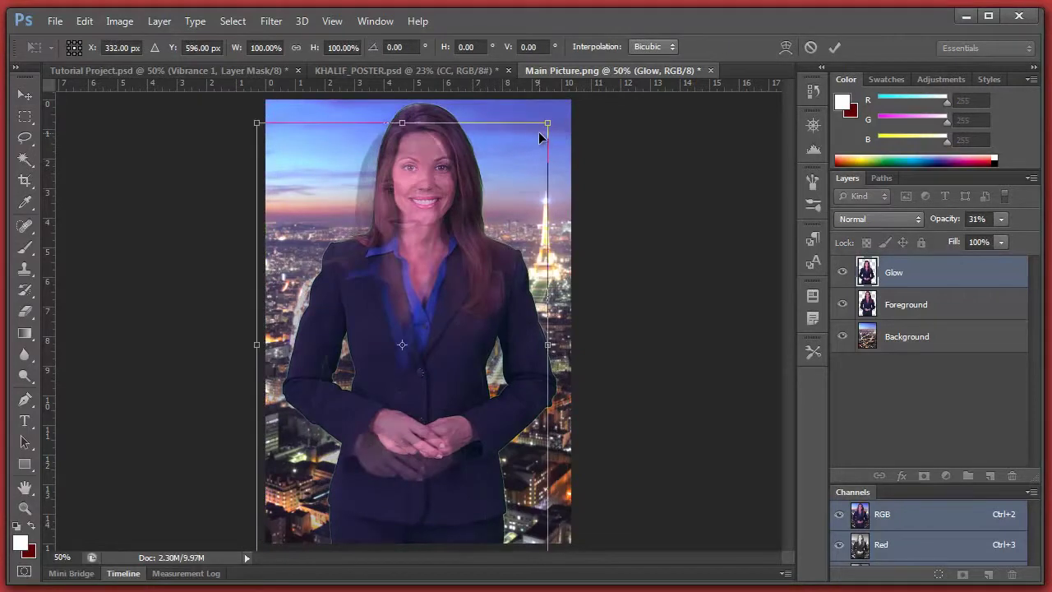
left_click_drag(549, 121, 531, 171)
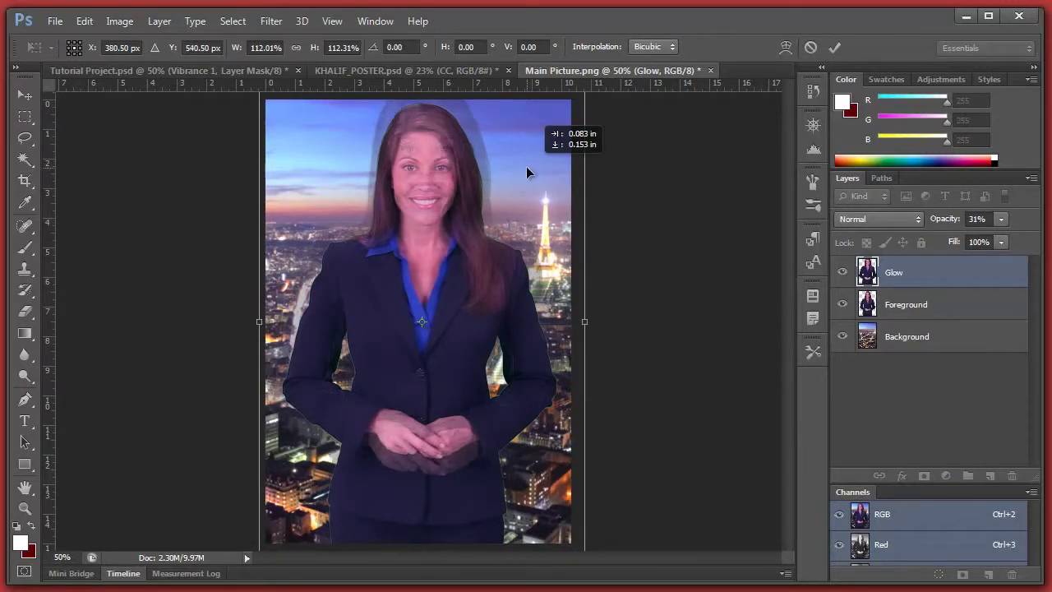
left_click(834, 47)
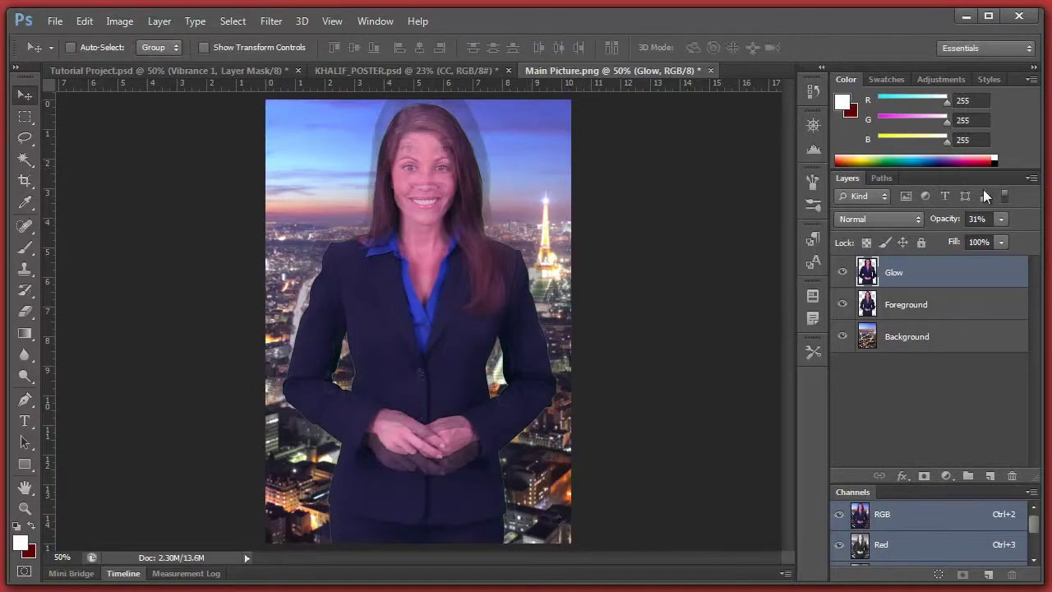
left_click(999, 220)
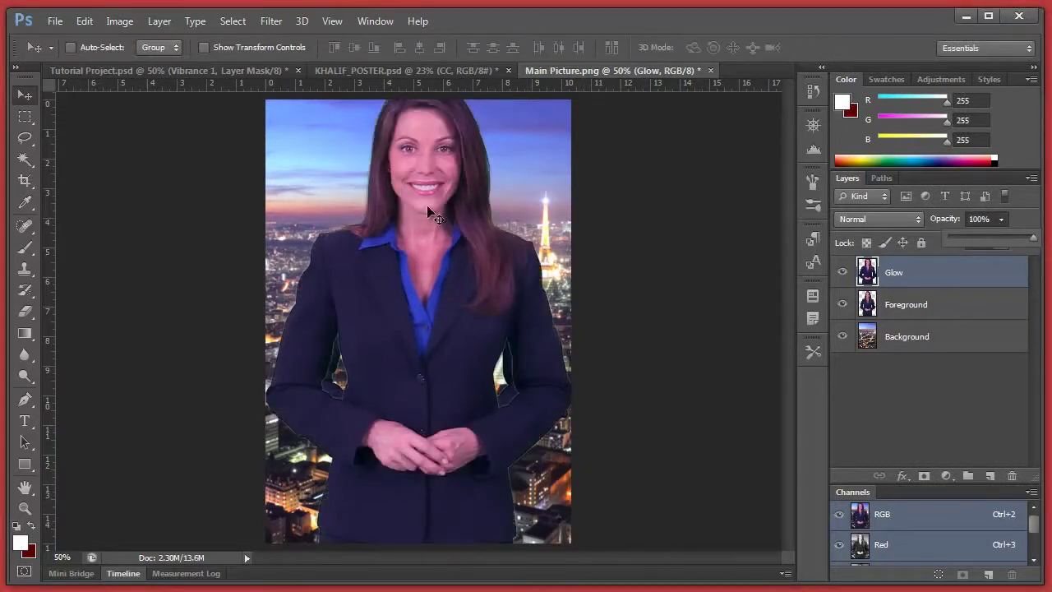
Turn the Glow layer white with an Exposure adjustment of +20.00, Offset +0.5000 and Gamma Correction 1.88.
left_click(119, 21)
mouse_move(153, 61)
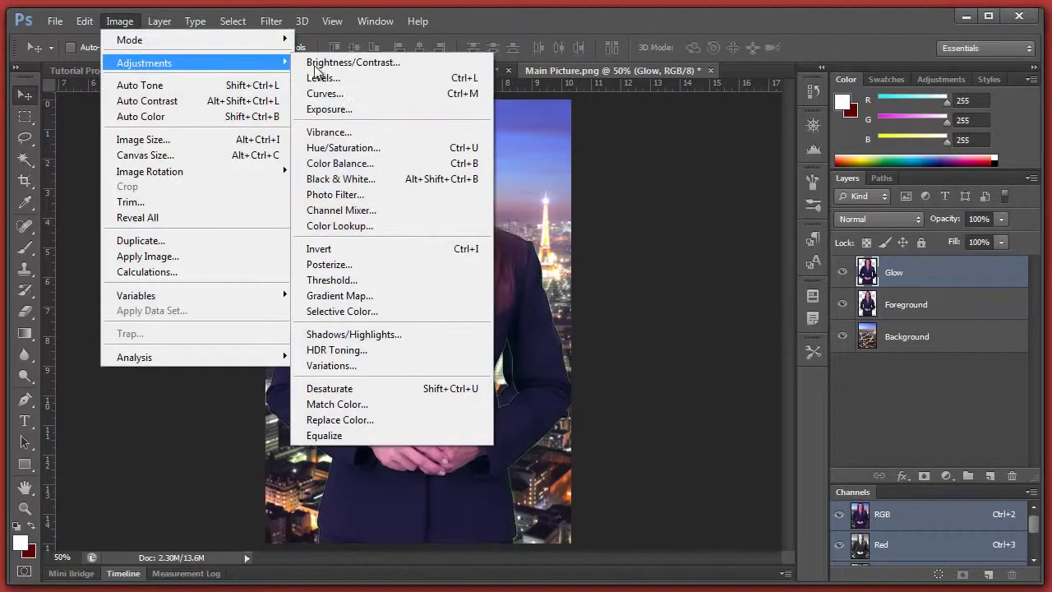
left_click(358, 108)
left_click_drag(760, 244, 893, 253)
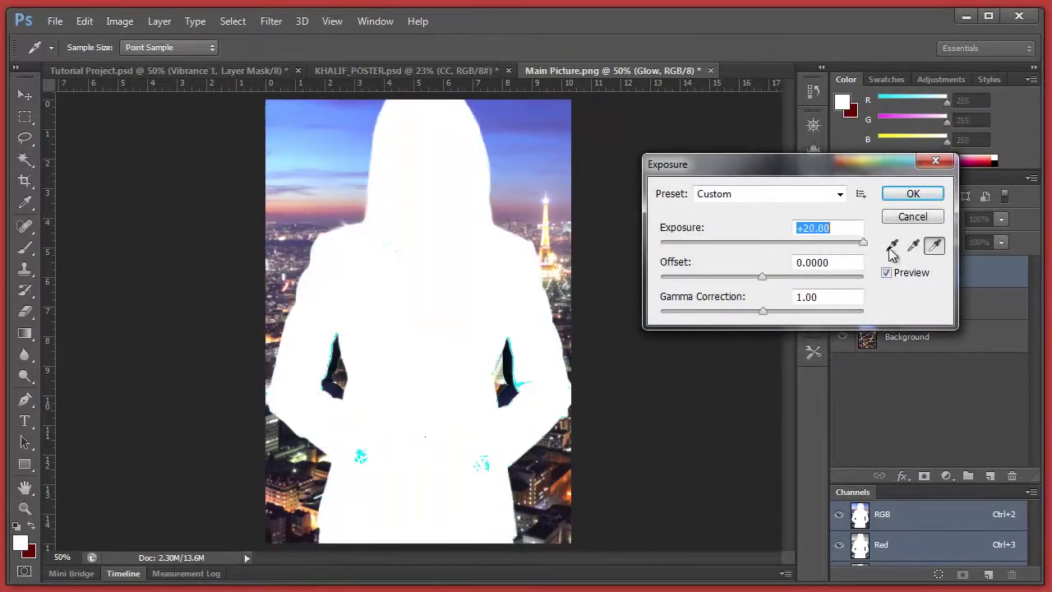
left_click_drag(763, 276, 891, 273)
left_click_drag(762, 311, 708, 312)
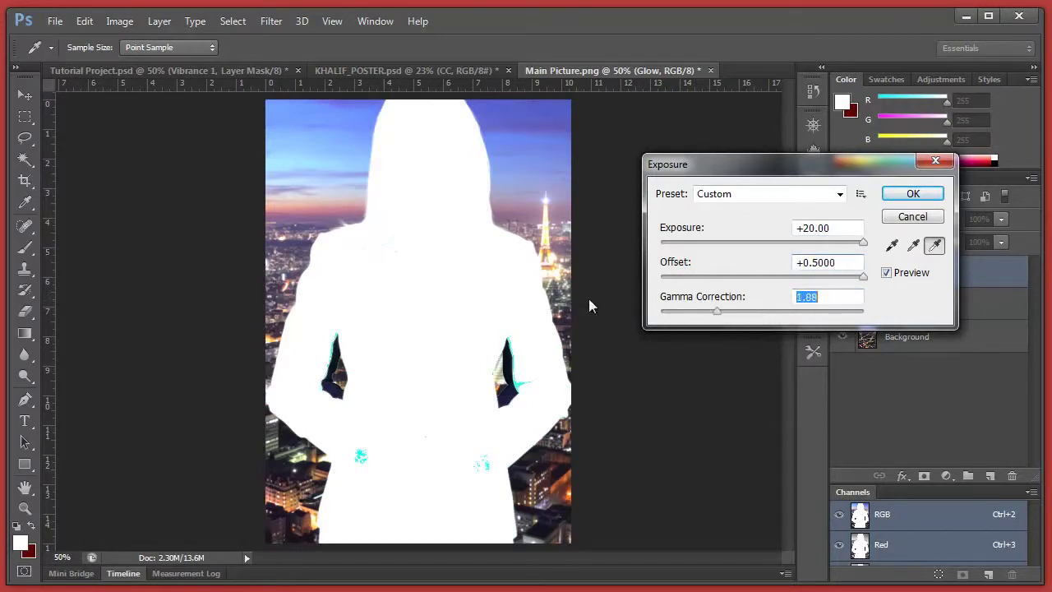
left_click(914, 194)
Apply a Gaussian Blur with a 112.0 pixel radius to the Glow layer.
left_click(271, 21)
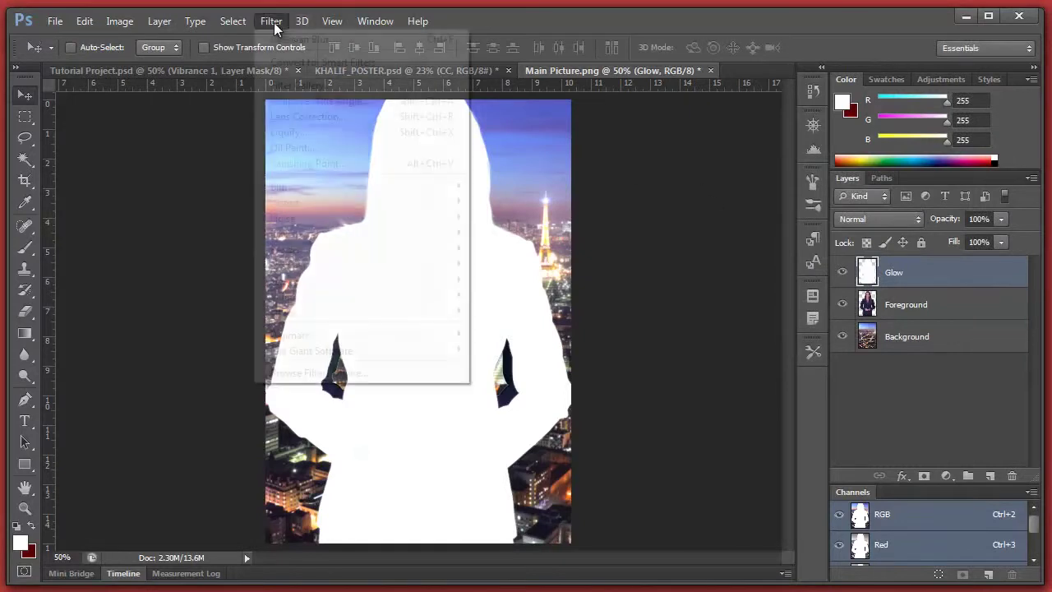
mouse_move(370, 187)
left_click(518, 304)
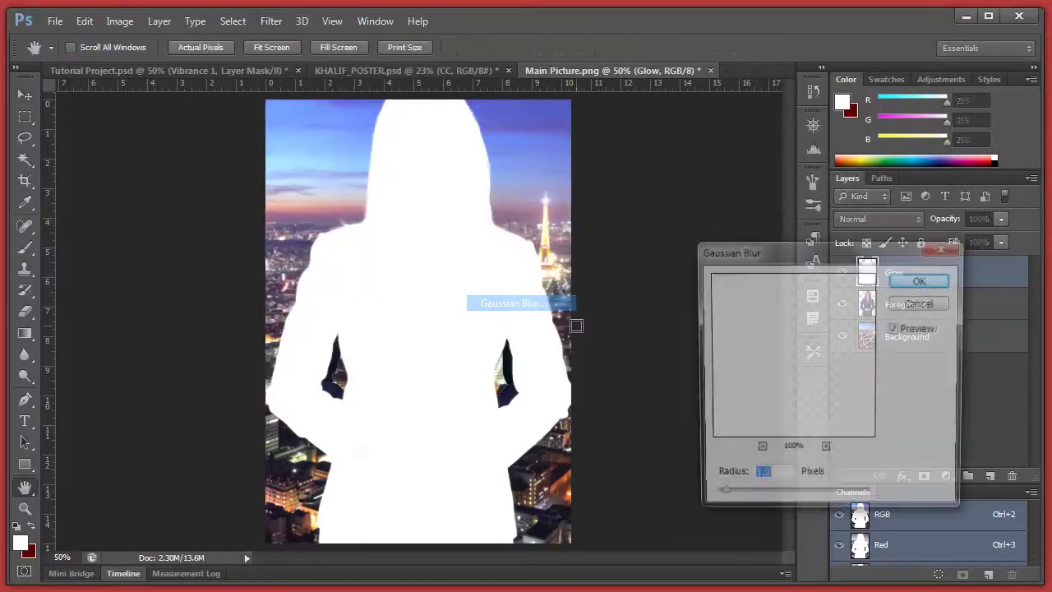
left_click_drag(791, 498, 818, 494)
left_click(913, 281)
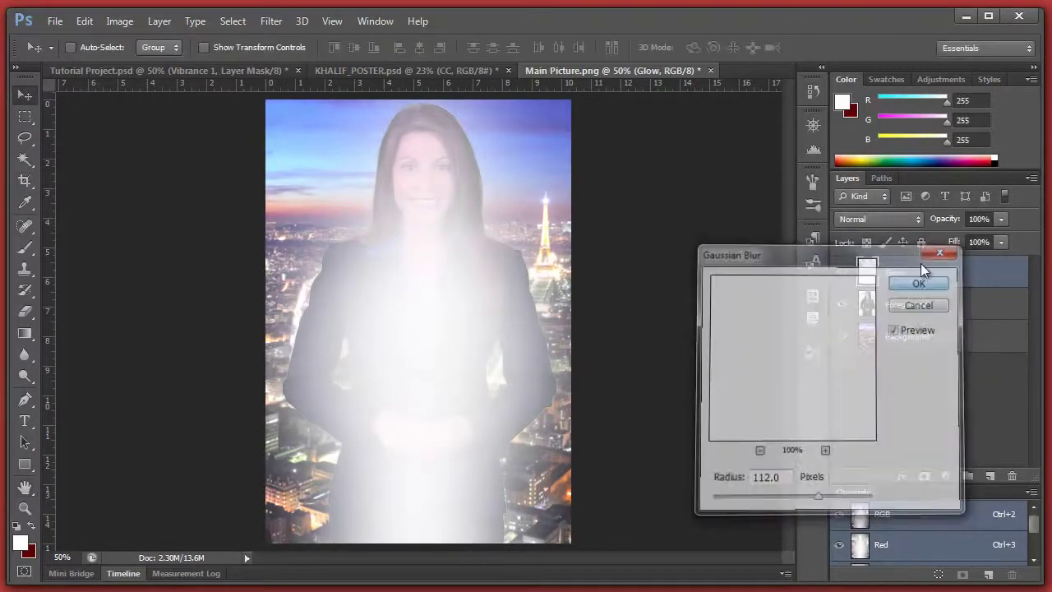
Set the Glow layer's opacity to 30%.
left_click_drag(973, 239, 943, 238)
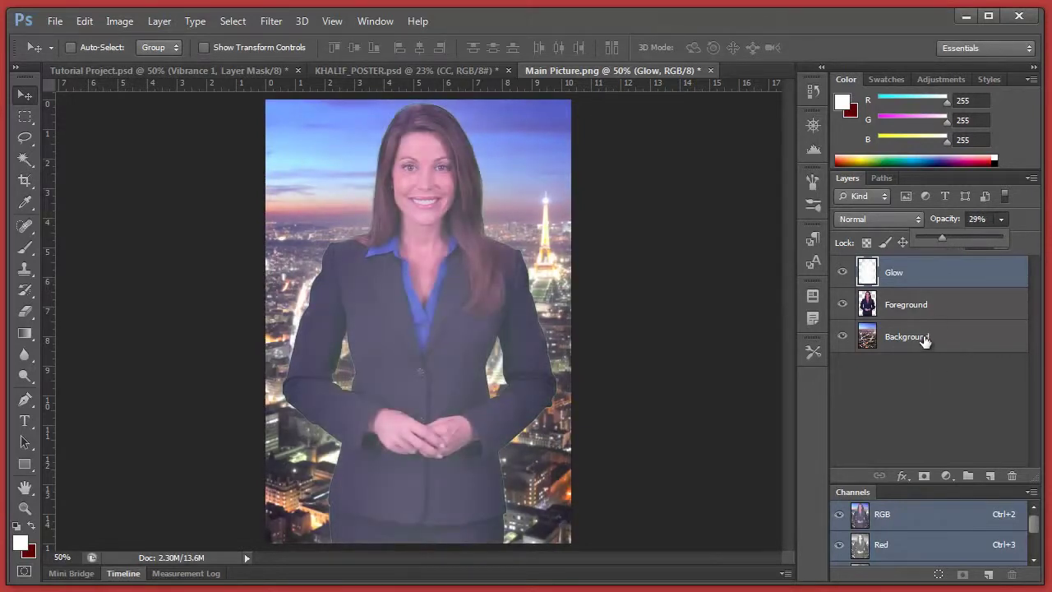
left_click(929, 281)
left_click(976, 218)
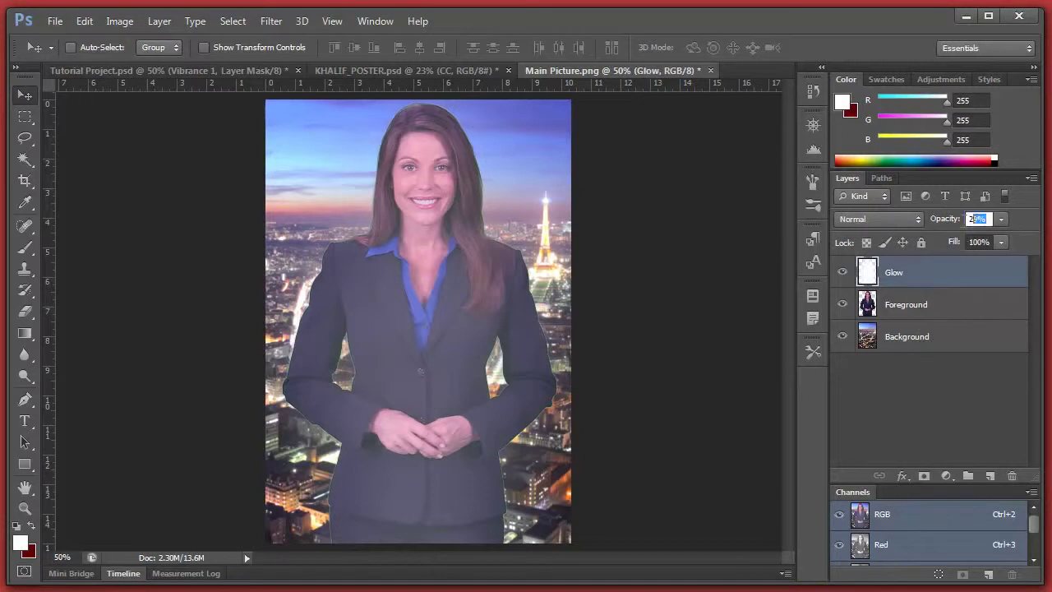
type("30")
key("Return")
left_click(972, 384)
Create a new empty layer between Glow and Foreground and name it Second Glow.
left_click(925, 274)
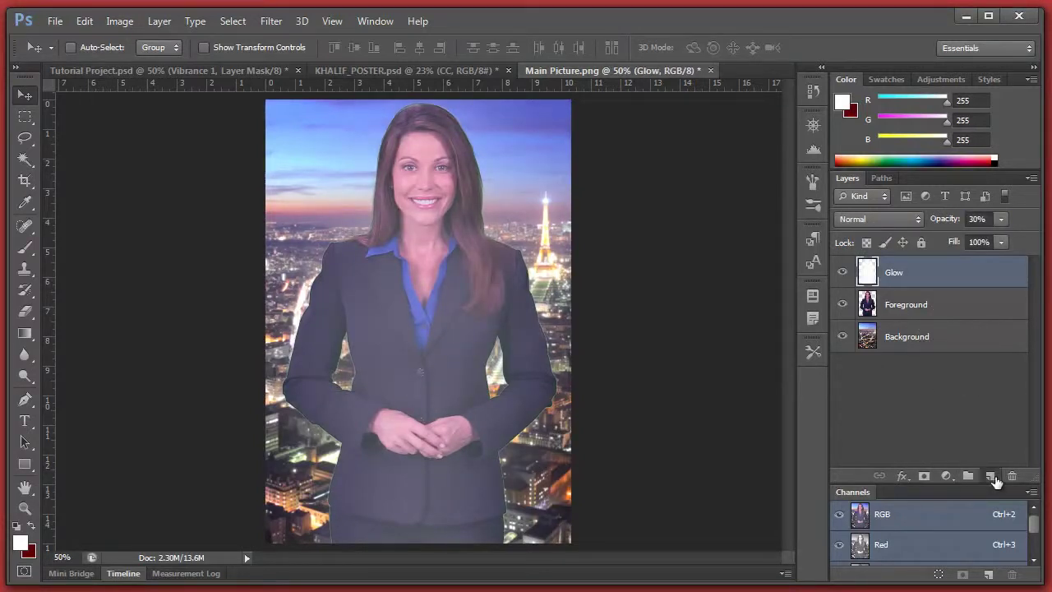
left_click(990, 476)
left_click_drag(924, 286, 921, 315)
double_click(905, 305)
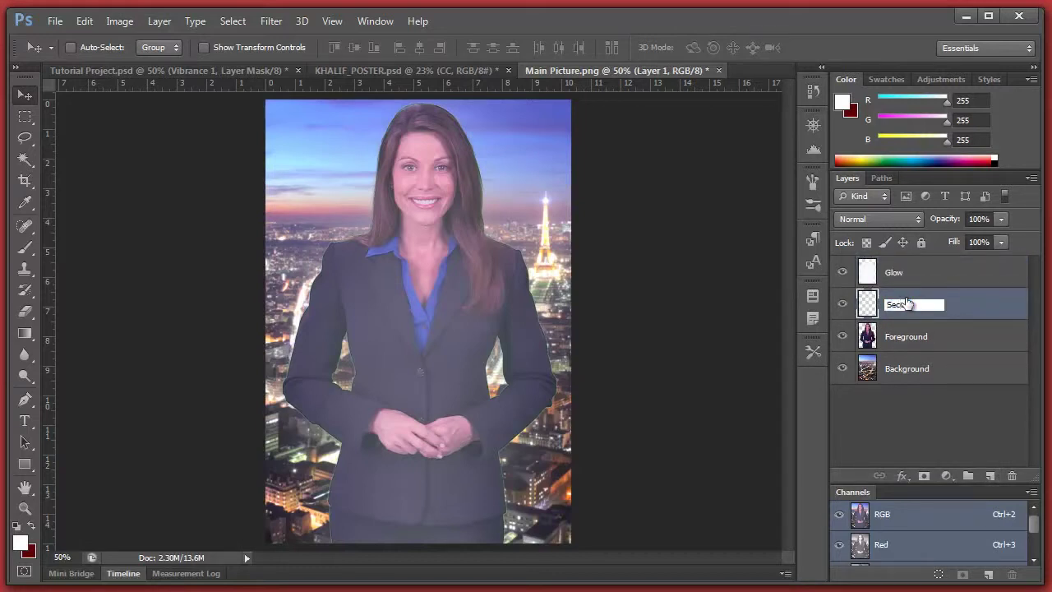
type("Second Glow")
key("Return")
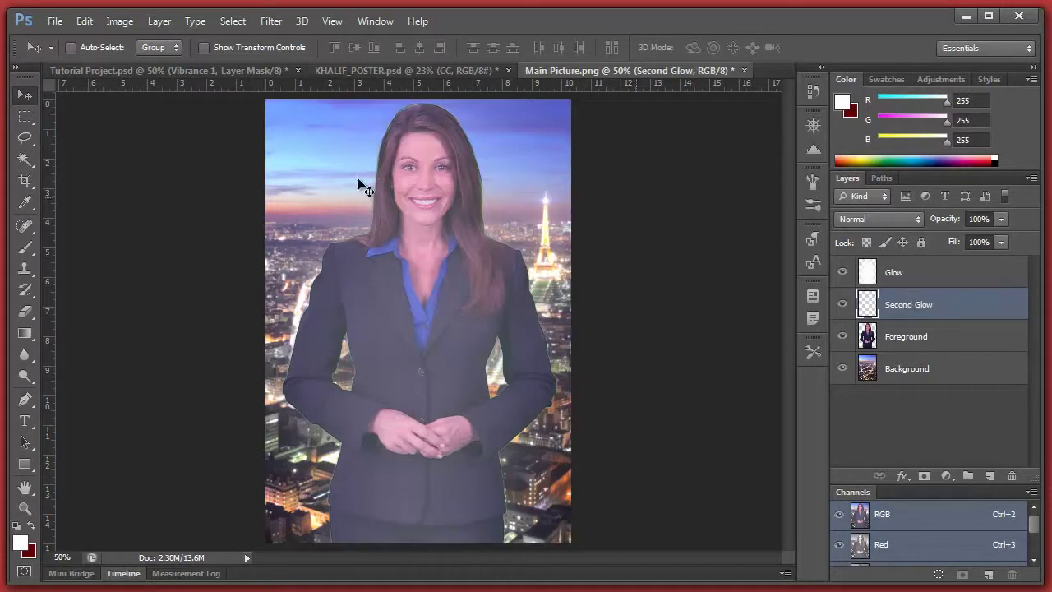
Paint a soft white outline around the woman's silhouette on the Second Glow layer with a 69-pixel brush at 100% opacity.
key("b")
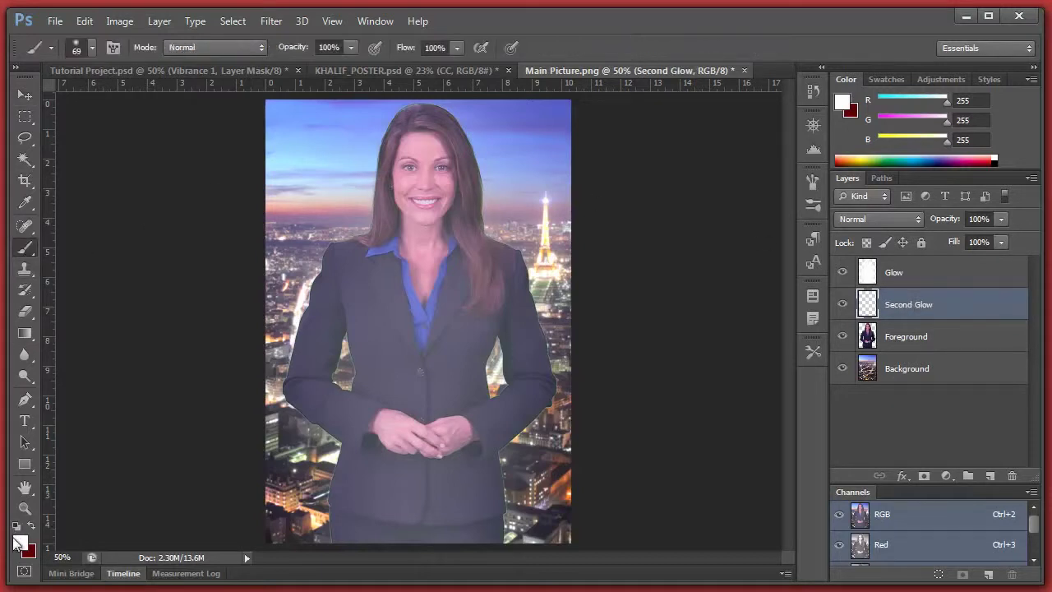
mouse_move(328, 239)
left_mouse_down()
mouse_move(281, 377)
mouse_move(284, 394)
mouse_move(336, 442)
mouse_move(335, 554)
left_mouse_up()
mouse_move(329, 265)
left_mouse_down()
mouse_move(337, 243)
mouse_move(367, 233)
mouse_move(387, 122)
mouse_move(407, 107)
mouse_move(440, 106)
mouse_move(468, 134)
mouse_move(505, 241)
mouse_move(524, 259)
mouse_move(556, 383)
mouse_move(552, 409)
mouse_move(508, 453)
mouse_move(510, 549)
left_mouse_up()
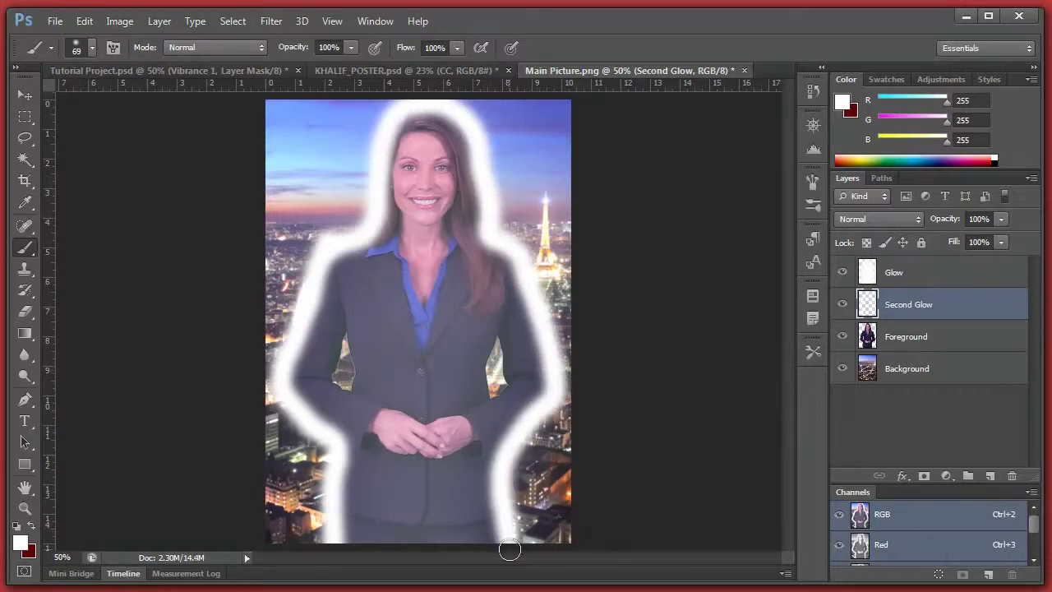
left_click(31, 97)
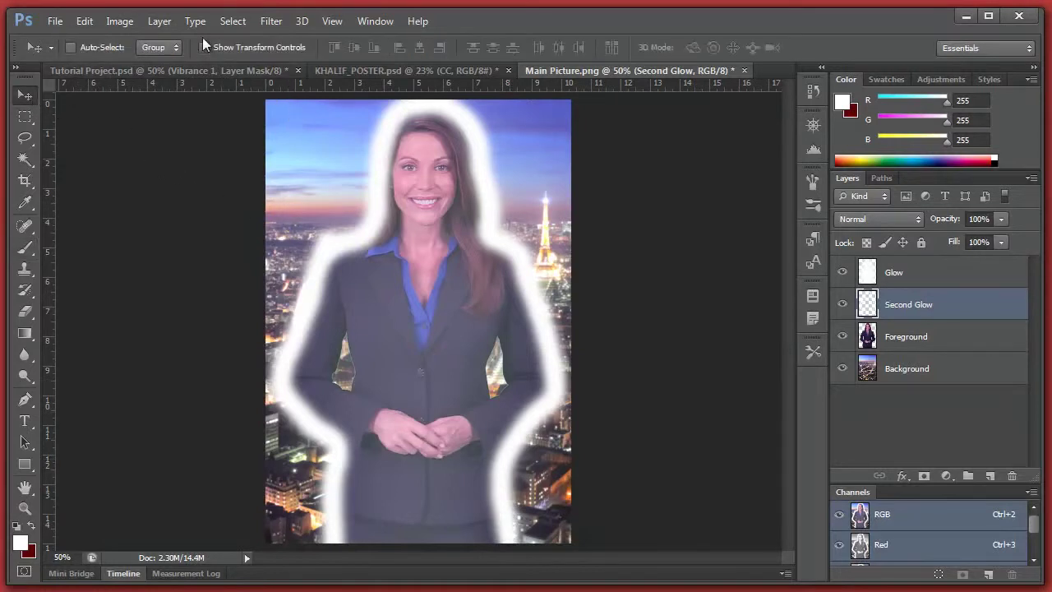
Apply a Gaussian Blur to the Second Glow layer, softening the painted outline into a diffuse glow.
left_click(272, 21)
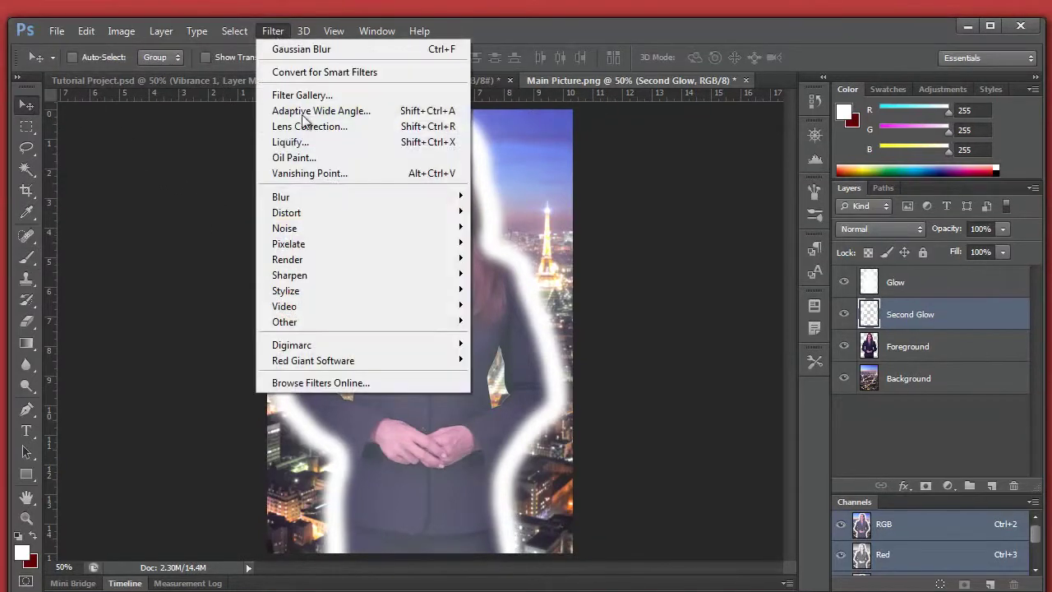
left_click(544, 15)
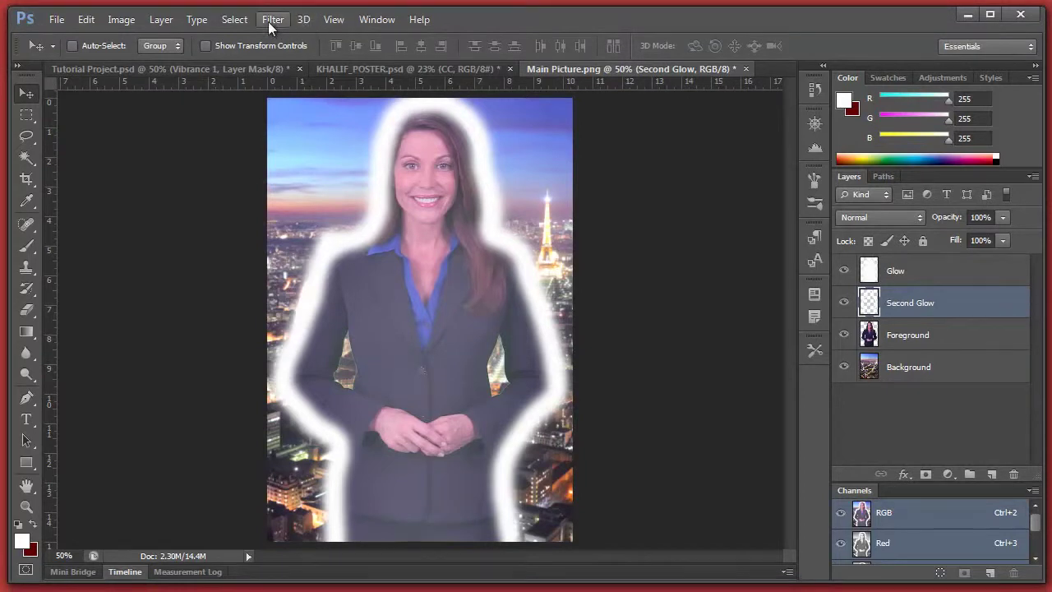
left_click(269, 20)
mouse_move(399, 187)
left_click(516, 301)
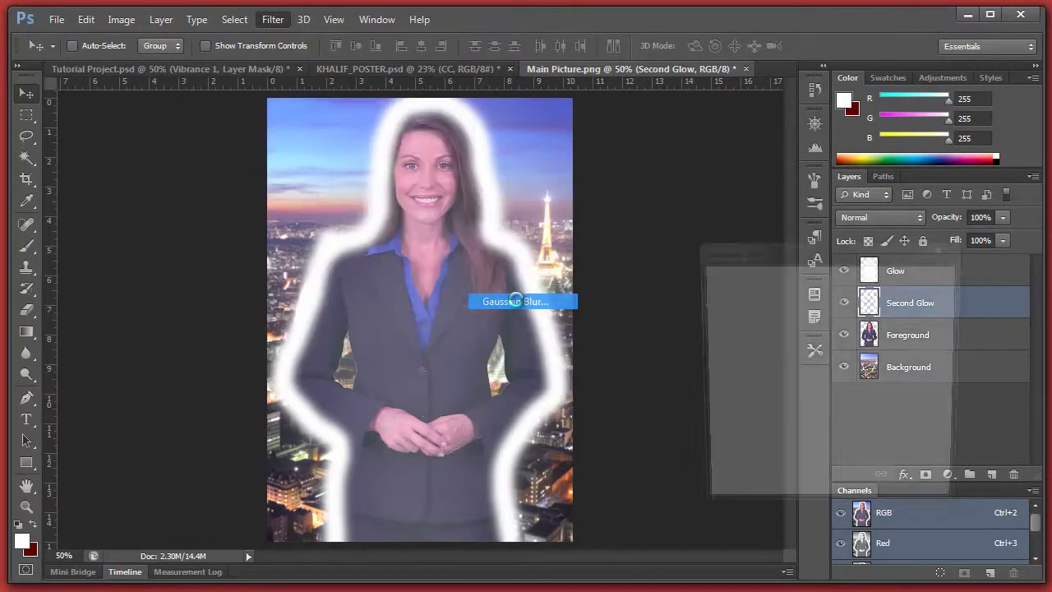
mouse_move(818, 498)
left_mouse_down()
mouse_move(799, 503)
mouse_move(811, 500)
left_mouse_up()
left_click(905, 282)
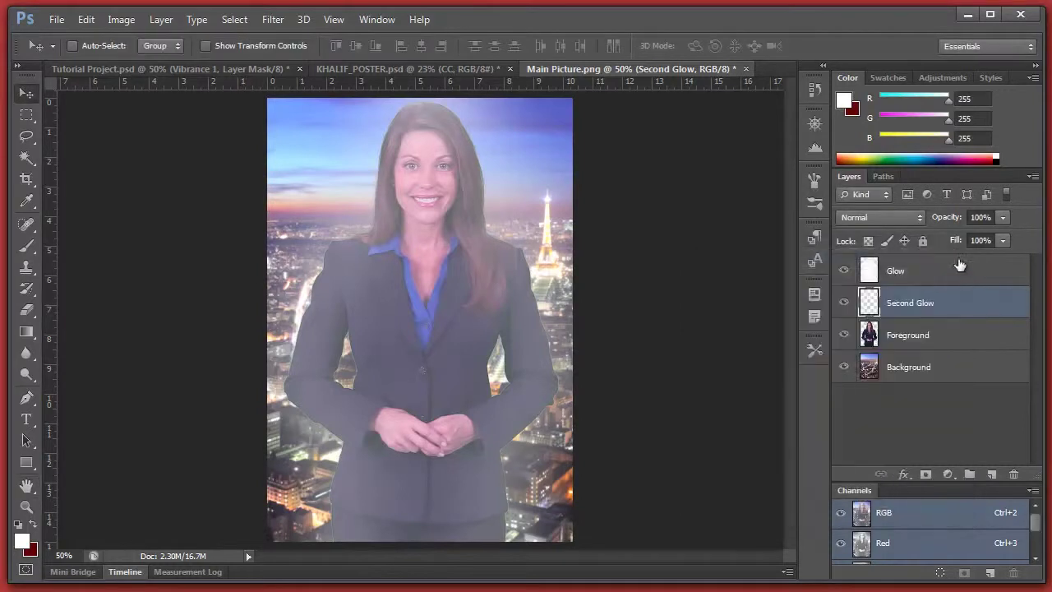
Lower the Second Glow layer's opacity to 31% and toggle its visibility to compare the effect.
left_click(969, 217)
left_click_drag(1001, 218, 972, 238)
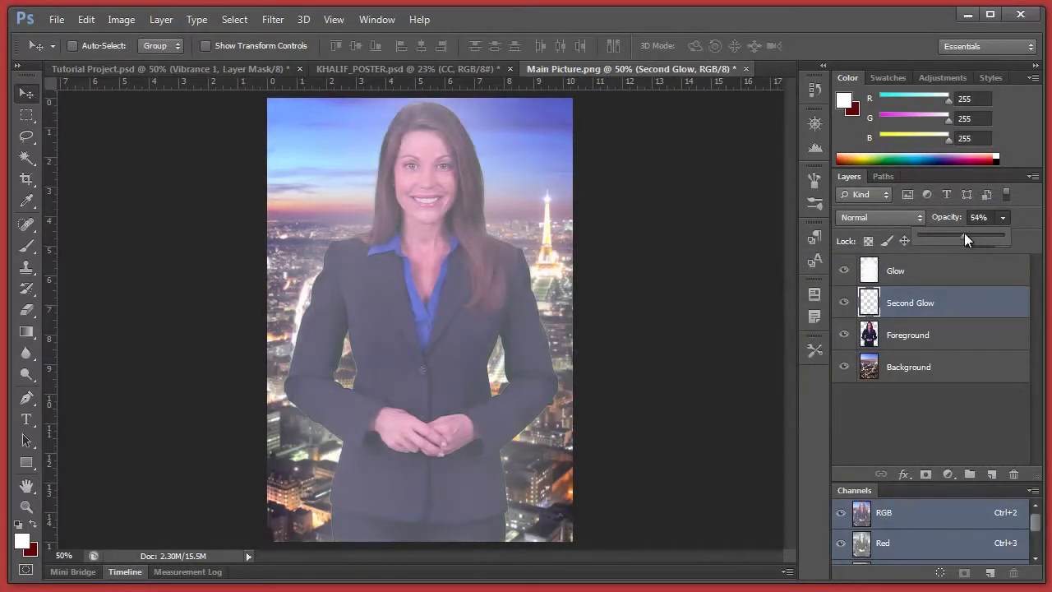
left_click_drag(952, 233, 946, 233)
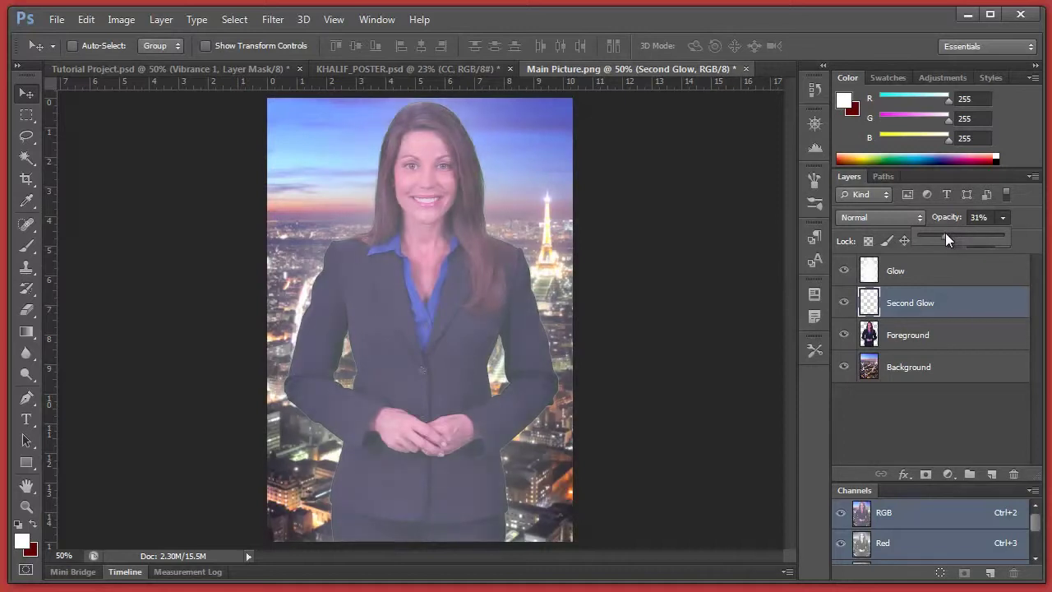
left_click(951, 305, "ctrl")
left_click(848, 306)
left_click(848, 306)
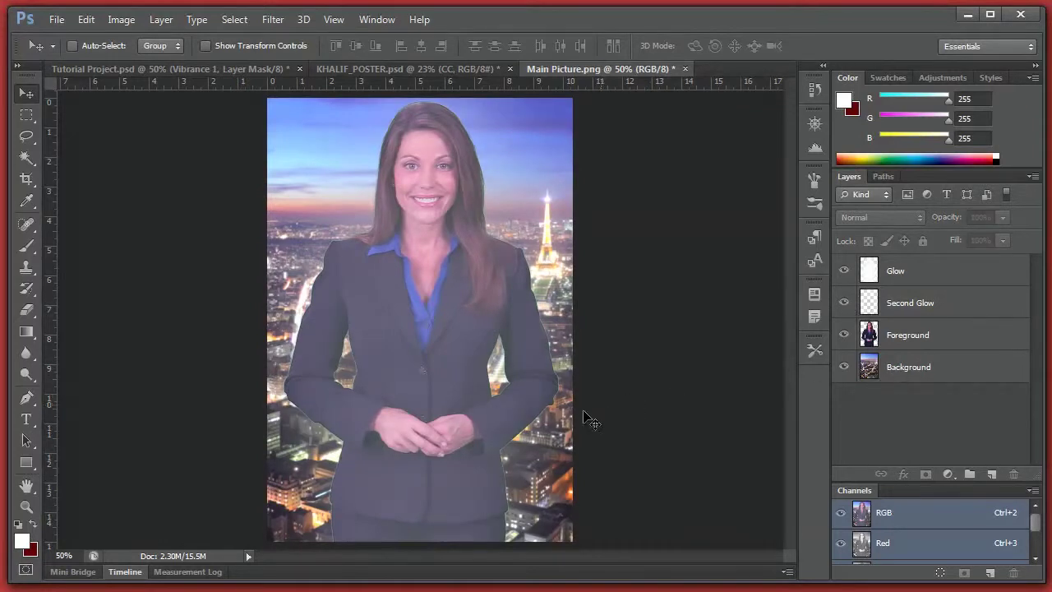
Add a Brightness/Contrast adjustment layer above Glow with Brightness 27 and Contrast 33.
left_click(931, 278)
left_click(947, 475)
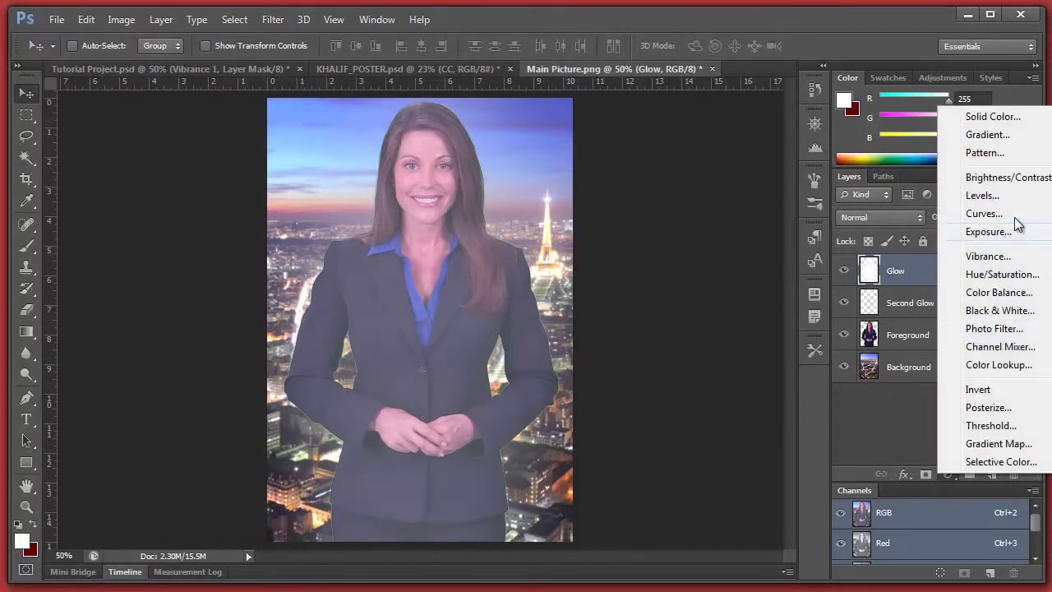
left_click(1006, 179)
left_click_drag(840, 184, 856, 184)
left_click_drag(837, 221, 869, 218)
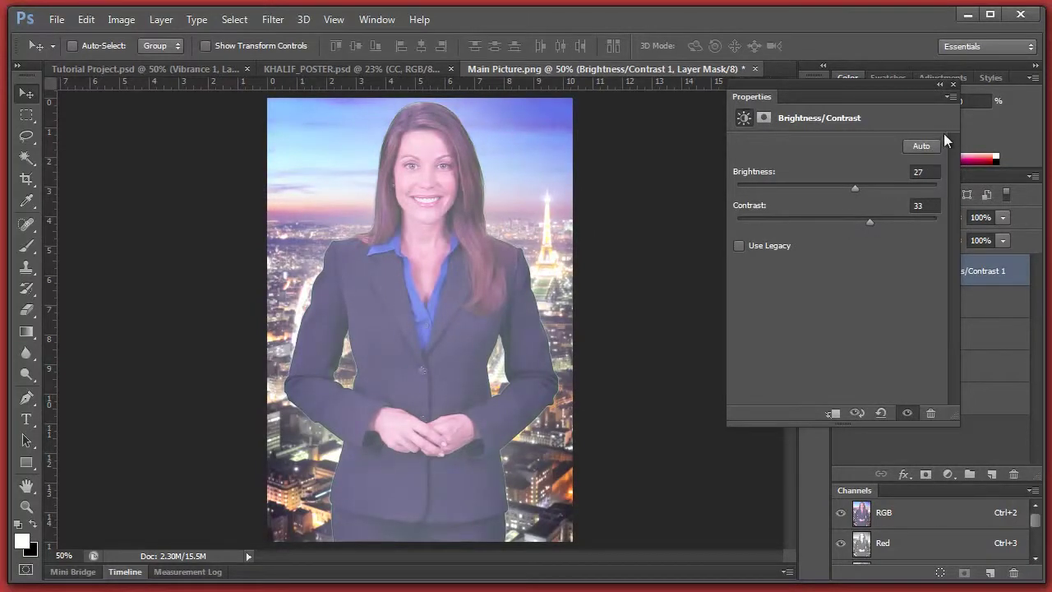
left_click(950, 87)
Add a Curves adjustment layer on top, adjust the RGB, Green and Red curves, and set a Blue midpoint at input 129, output 126.
left_click(948, 474)
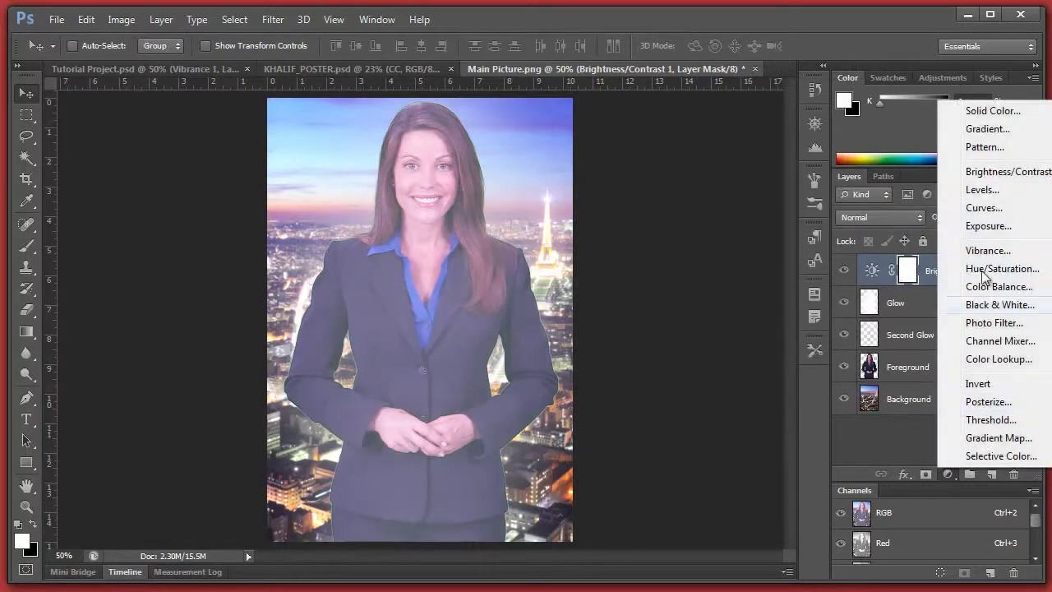
left_click(984, 207)
left_click_drag(860, 259, 865, 268)
left_click(823, 165)
left_click(806, 209)
left_click(853, 169)
left_click(837, 198)
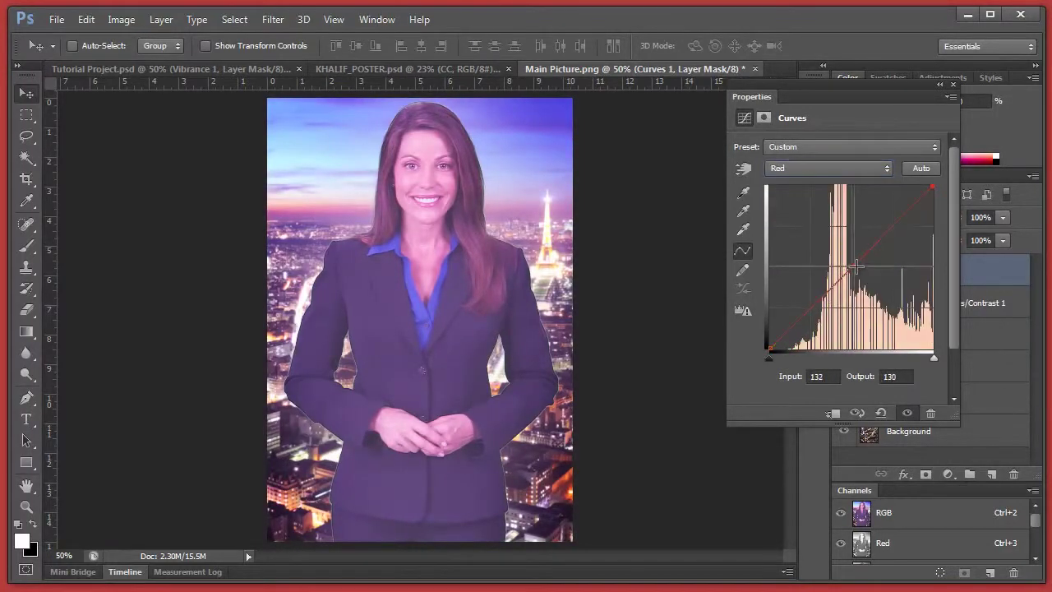
left_click(836, 168)
left_click(830, 220)
left_click(853, 269)
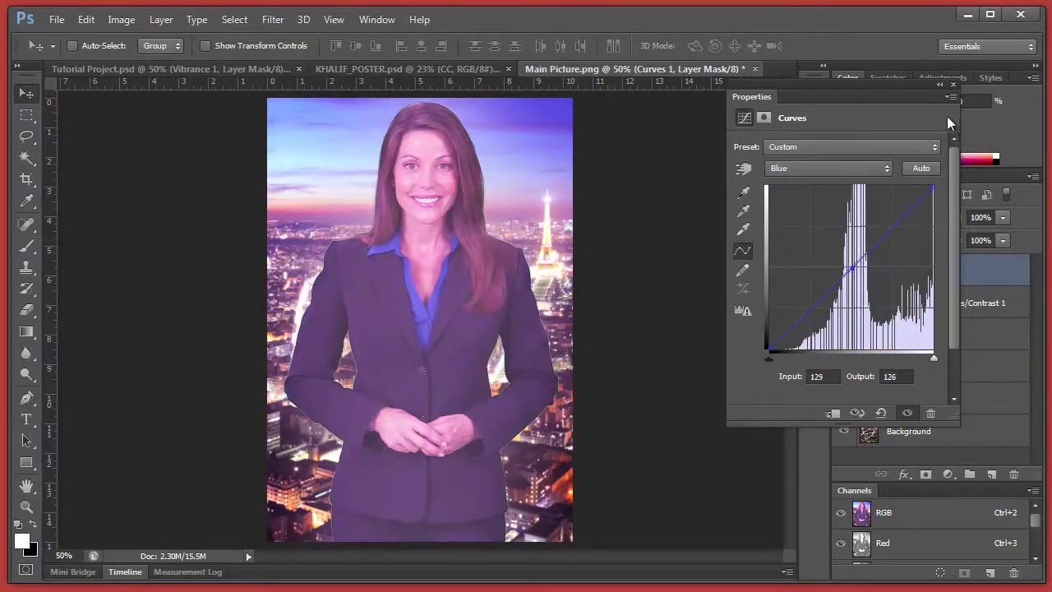
left_click(952, 85)
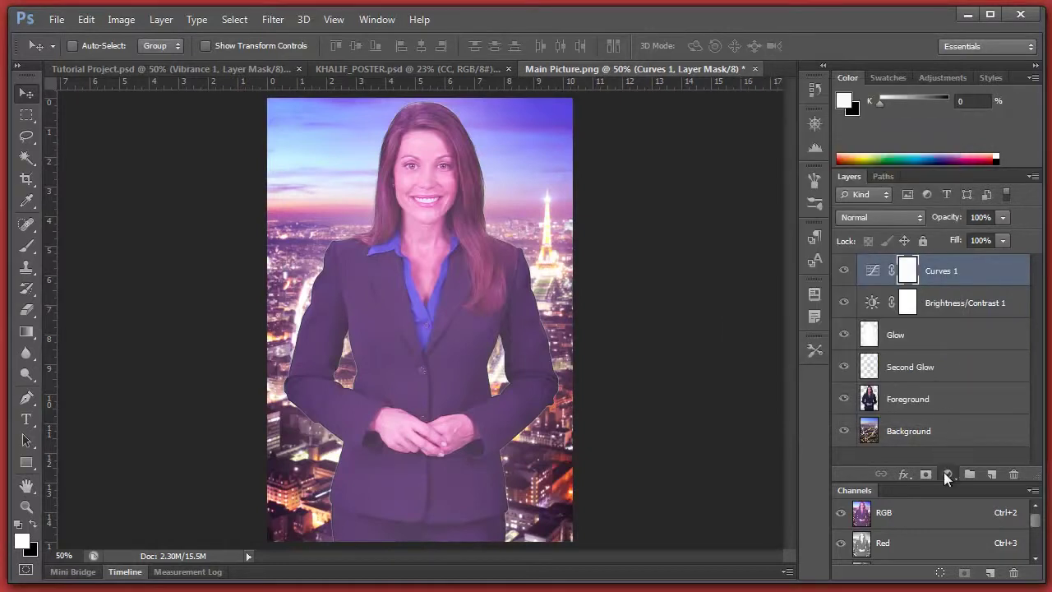
Add an Exposure adjustment layer above Curves with Exposure +0.06 and Gamma Correction 1.02.
left_click(948, 475)
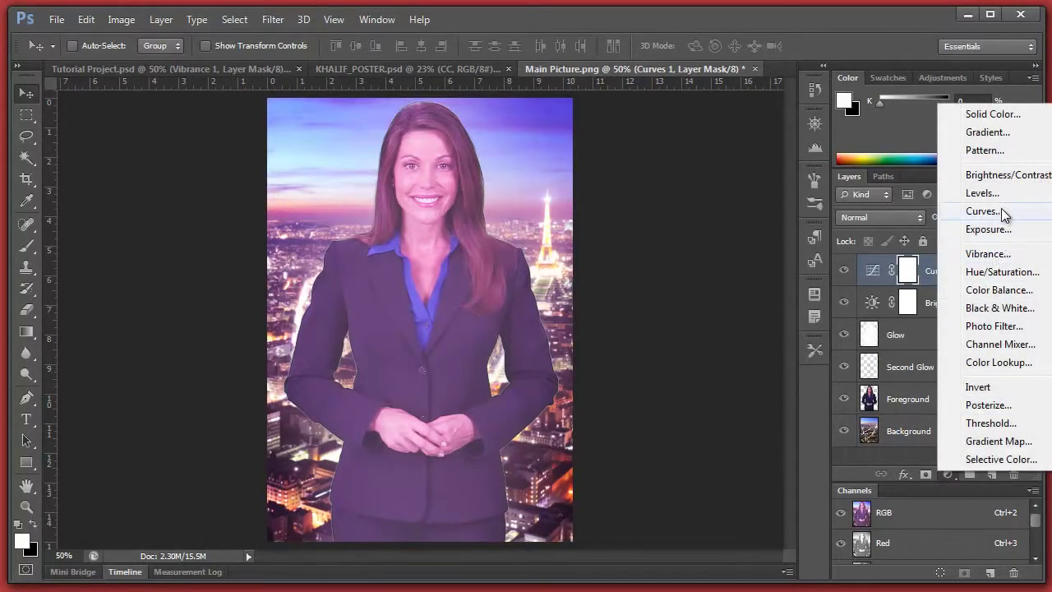
left_click(987, 230)
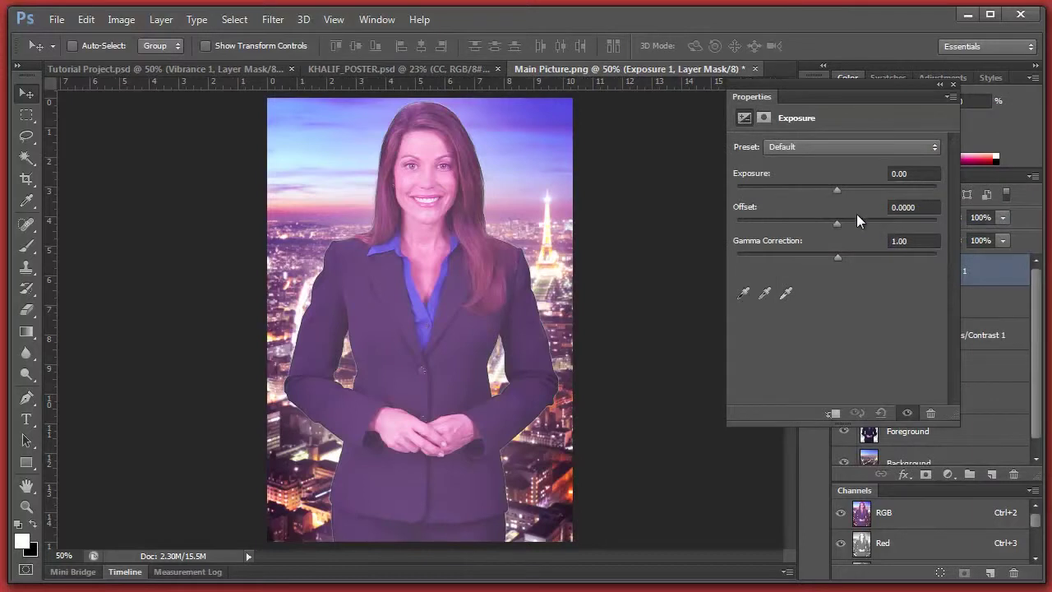
left_click_drag(842, 191, 836, 254)
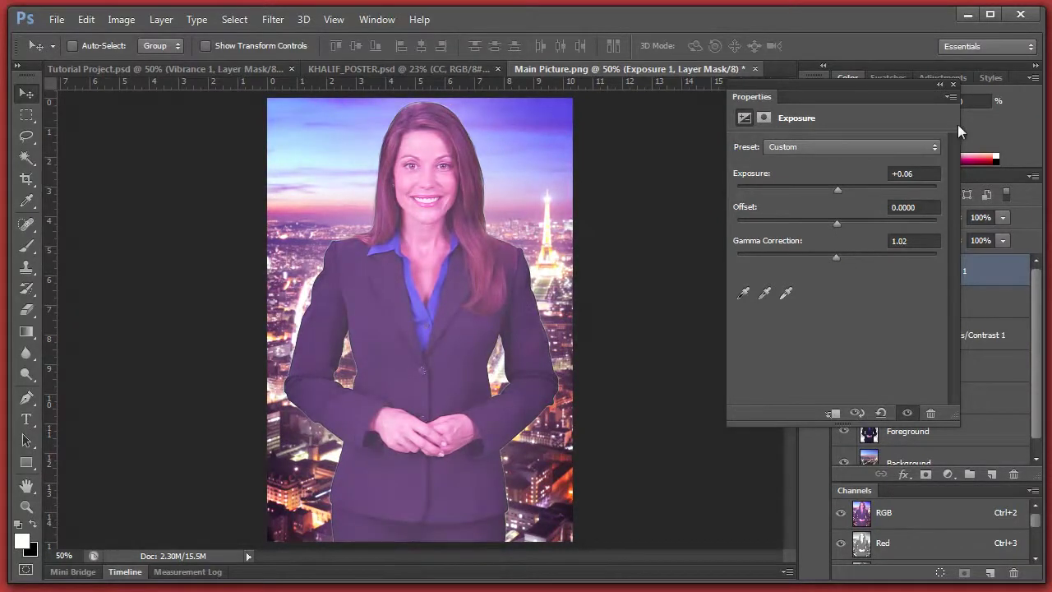
left_click(952, 86)
left_click(844, 272)
Add a Vibrance adjustment layer above Exposure with Vibrance -24 and Saturation +12.
left_click(948, 474)
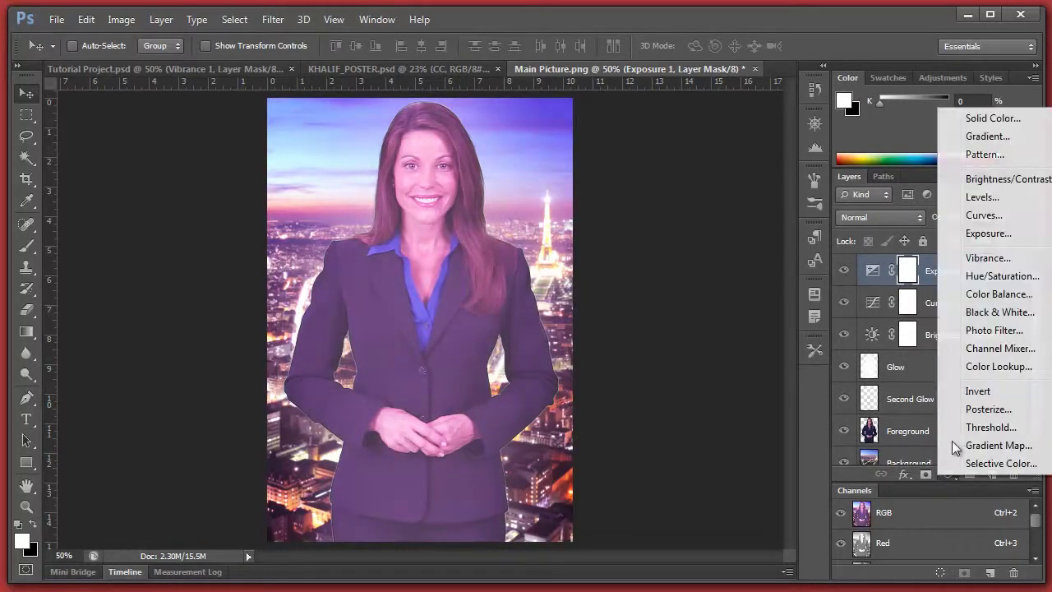
left_click(974, 261)
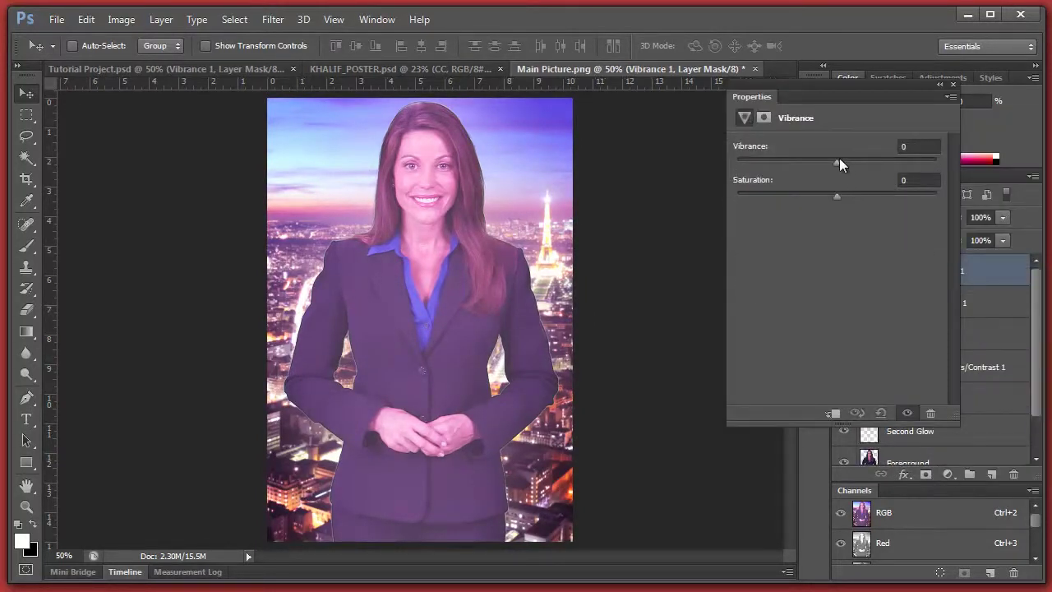
left_click_drag(839, 161, 818, 161)
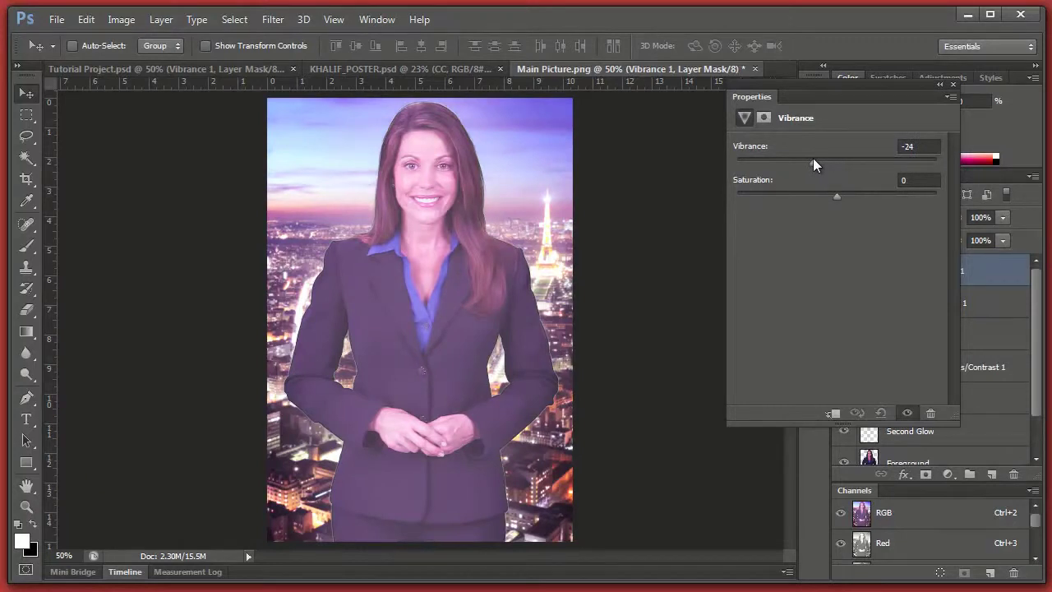
left_click_drag(835, 197, 848, 199)
left_click(955, 84)
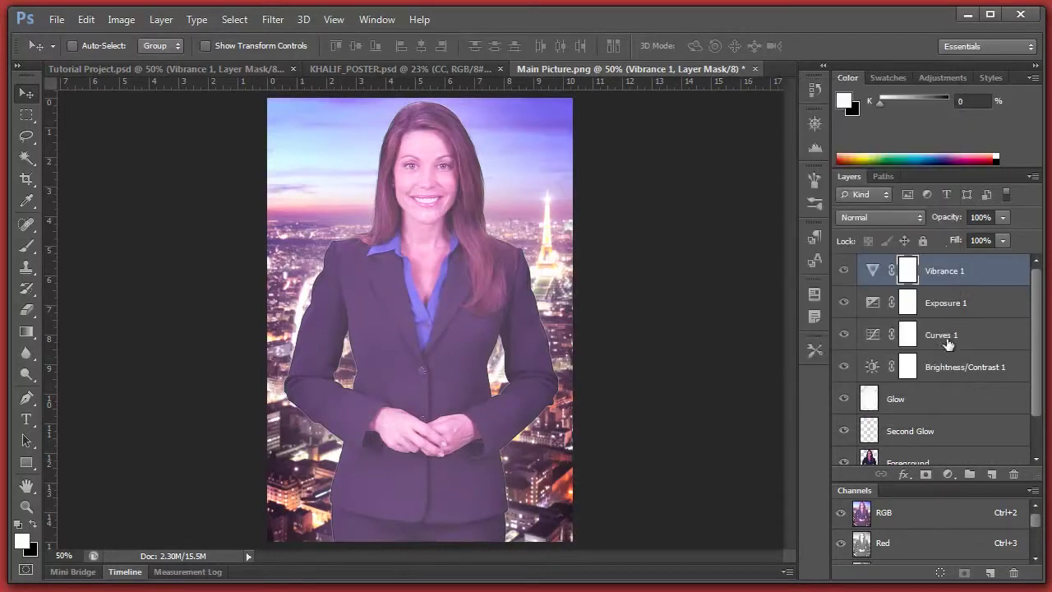
Compare the composite's colors with the Tutorial Project reference document, and return to Main Picture.
scroll(942, 427, "down", 2)
left_click(919, 423)
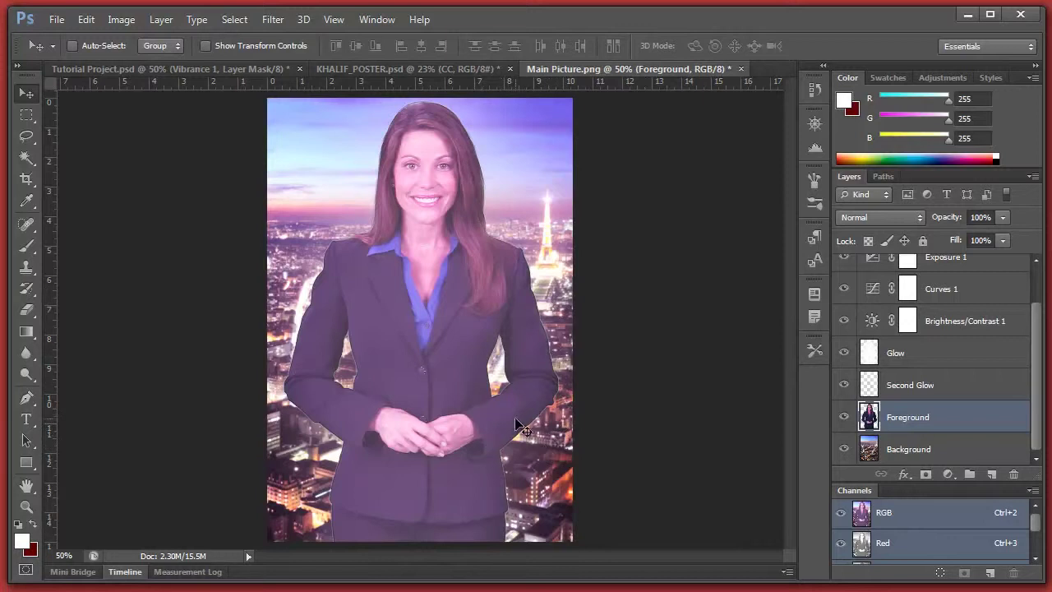
left_click(222, 69)
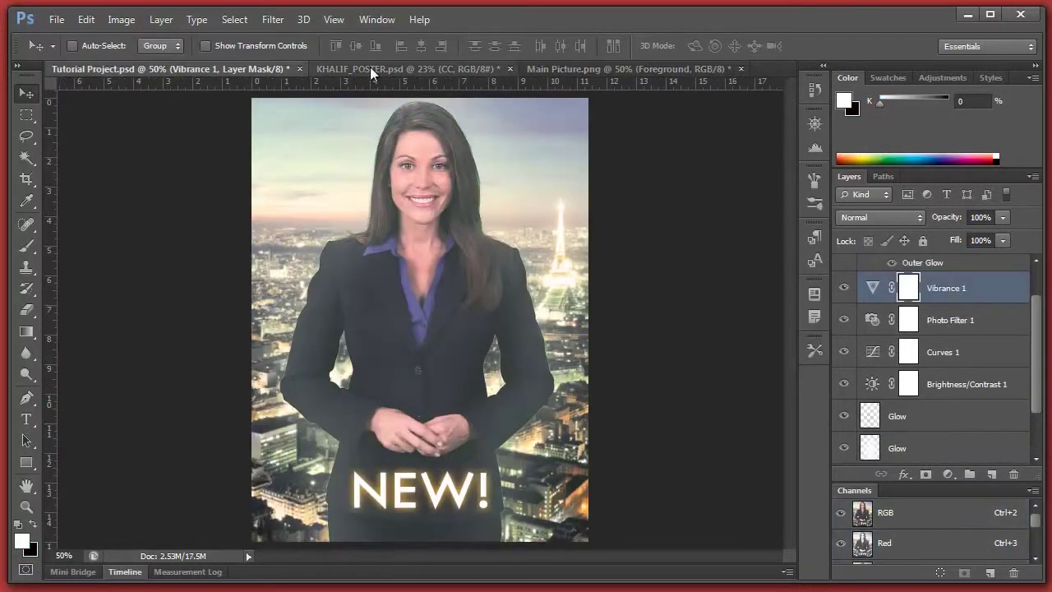
left_click(563, 70)
Change the Vibrance adjustment layer to Vibrance -42 and Saturation -6.
scroll(910, 301, "up", 2)
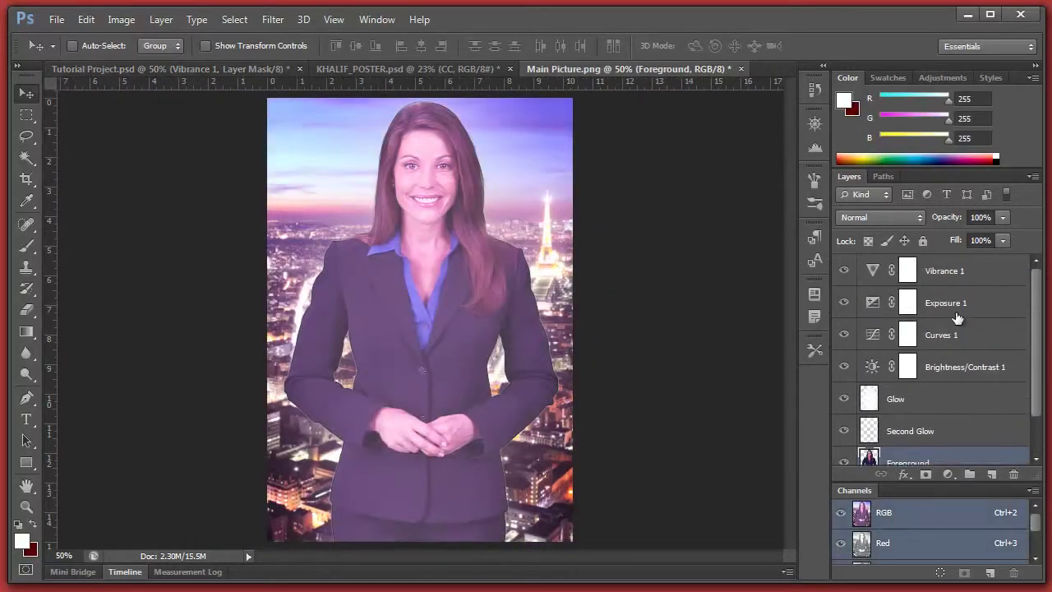
double_click(873, 271)
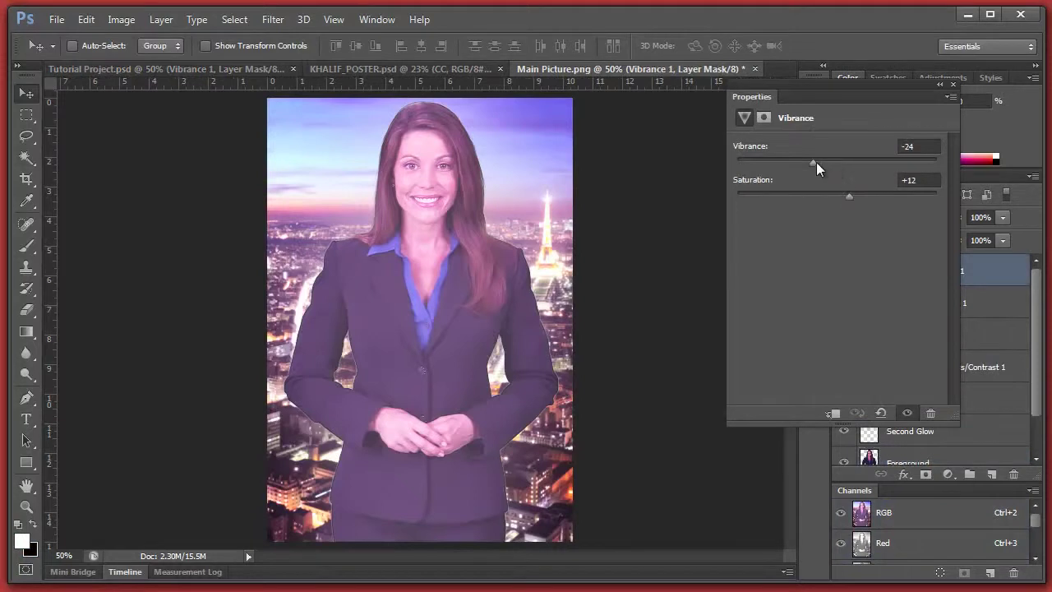
left_click(790, 159)
left_click_drag(789, 160, 795, 164)
mouse_move(850, 196)
left_mouse_down()
mouse_move(869, 195)
mouse_move(821, 191)
mouse_move(835, 194)
left_mouse_up()
left_click(812, 193)
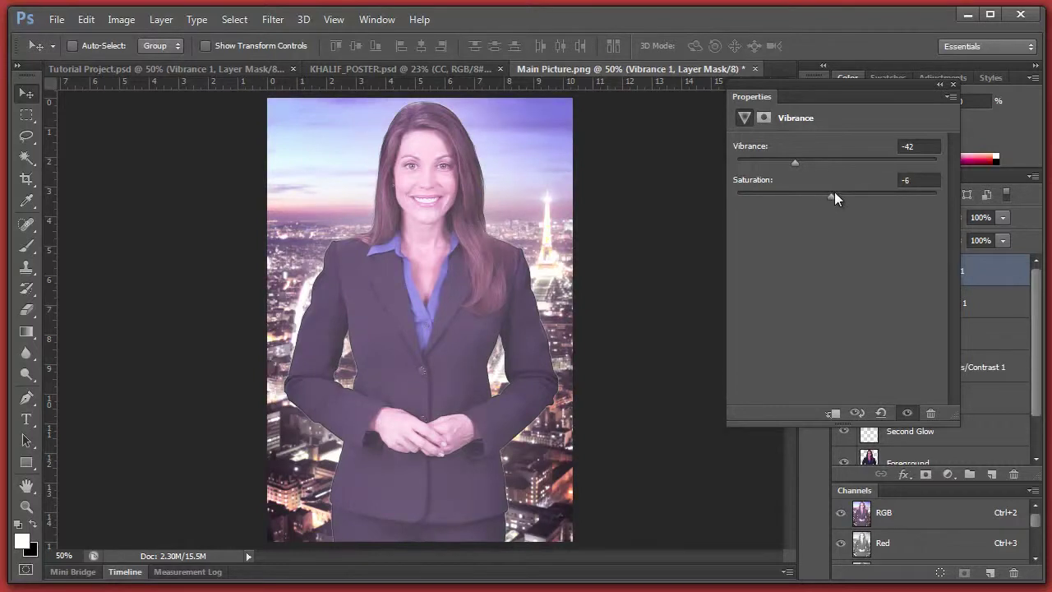
left_click(954, 84)
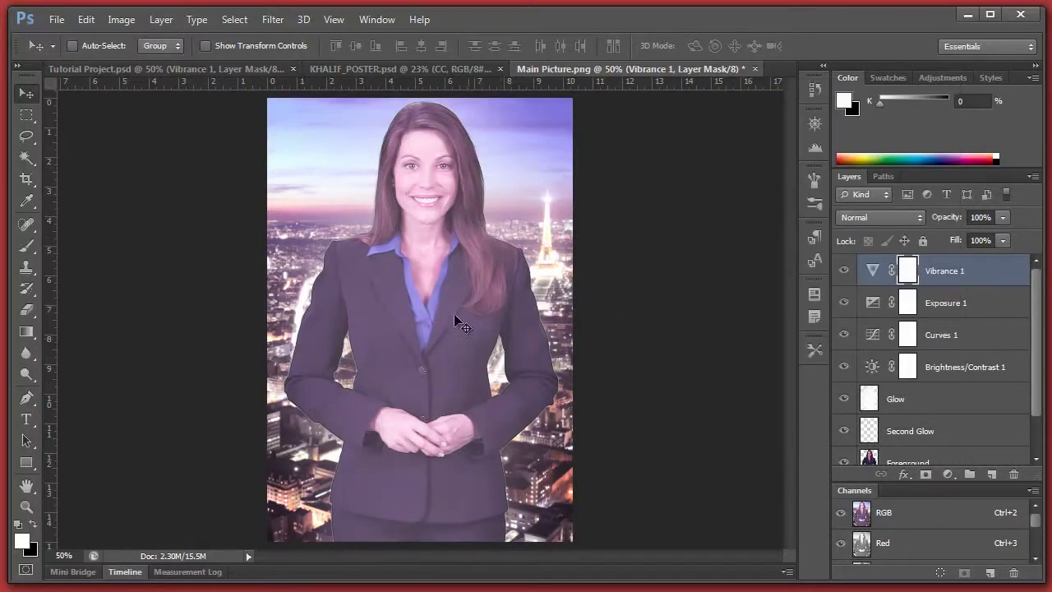
Add a white, centered "NEW!" text across the lower part of the picture in TYPOGRAPH PRO SemiBold at 110.1 pt.
left_click(25, 420)
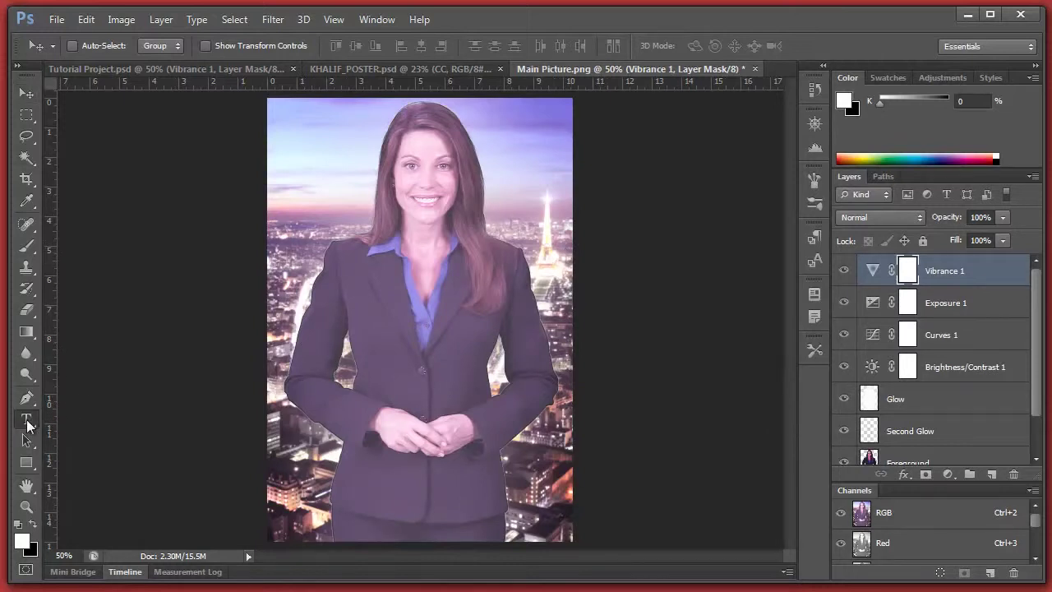
left_click_drag(269, 443, 582, 545)
type("NEW!")
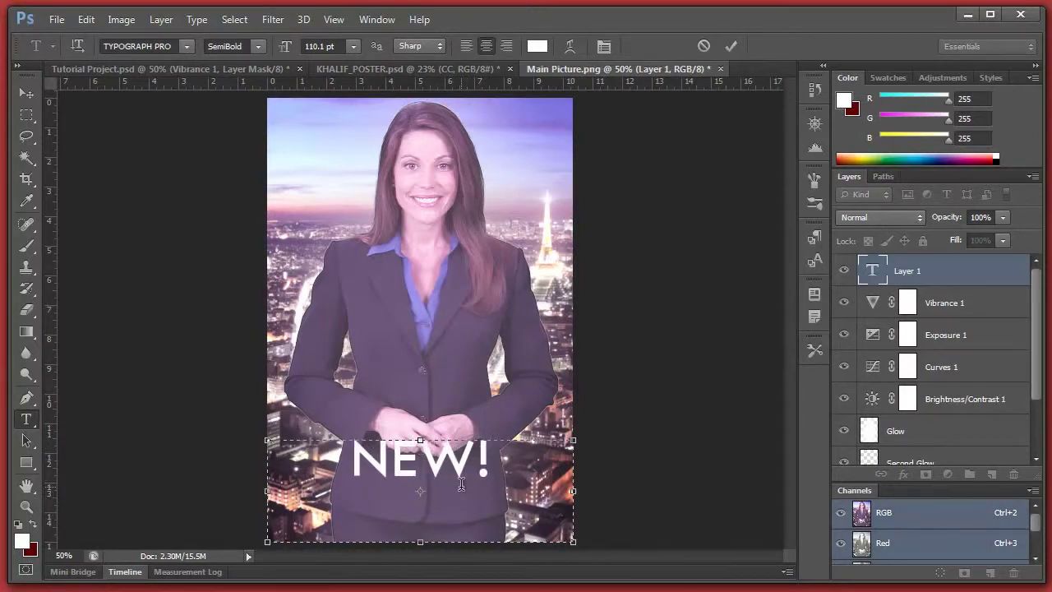
left_click(732, 45)
left_click(27, 93)
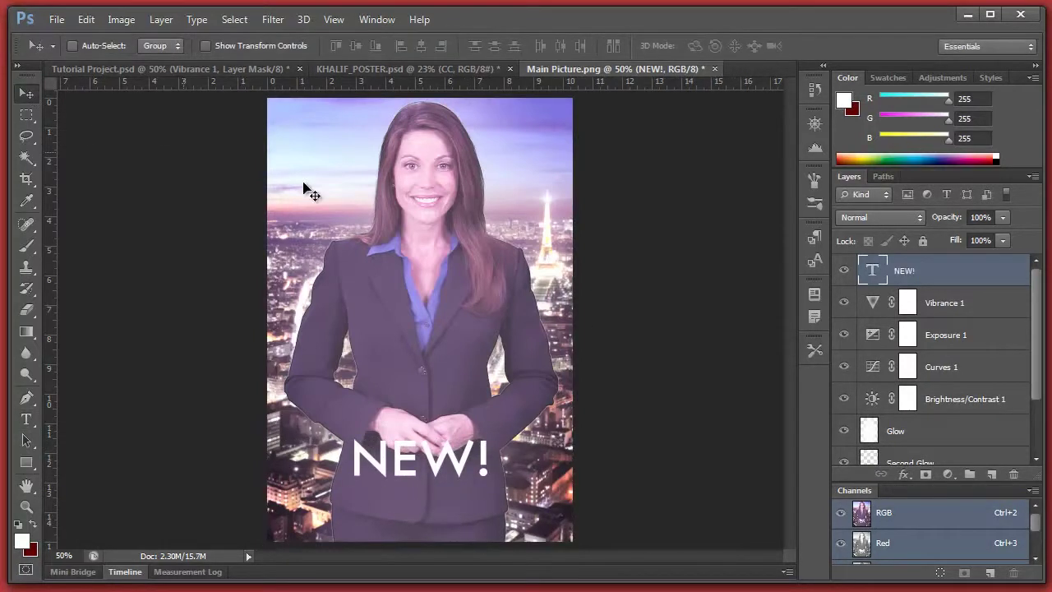
Give the NEW! text layer an Outer Glow effect with the orange color ffae00.
right_click(905, 273)
left_click(781, 21)
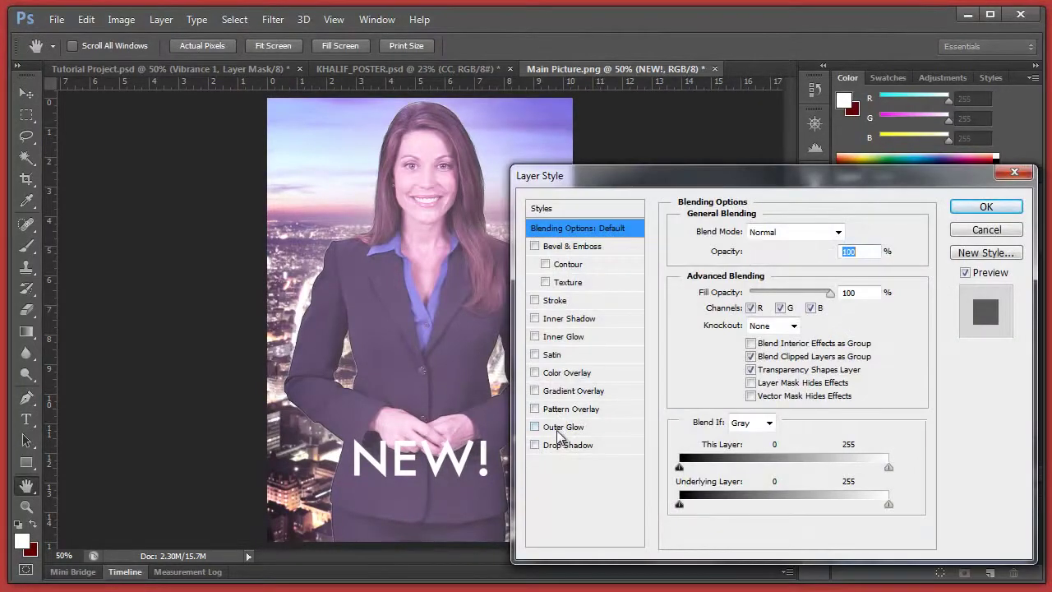
left_click(561, 428)
left_click(722, 289)
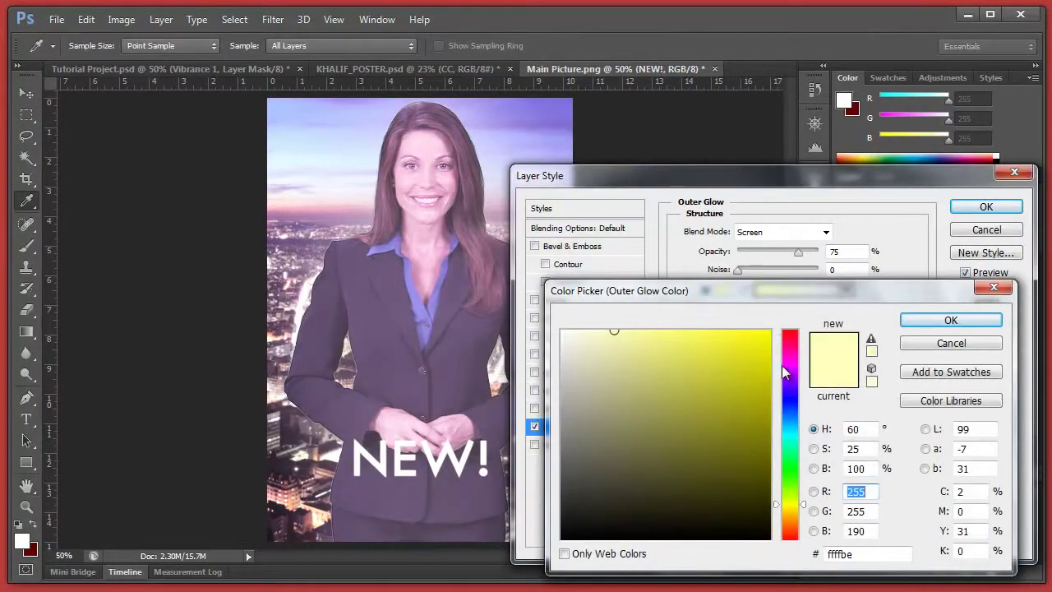
left_click(789, 345)
left_click(789, 332)
left_click(772, 331)
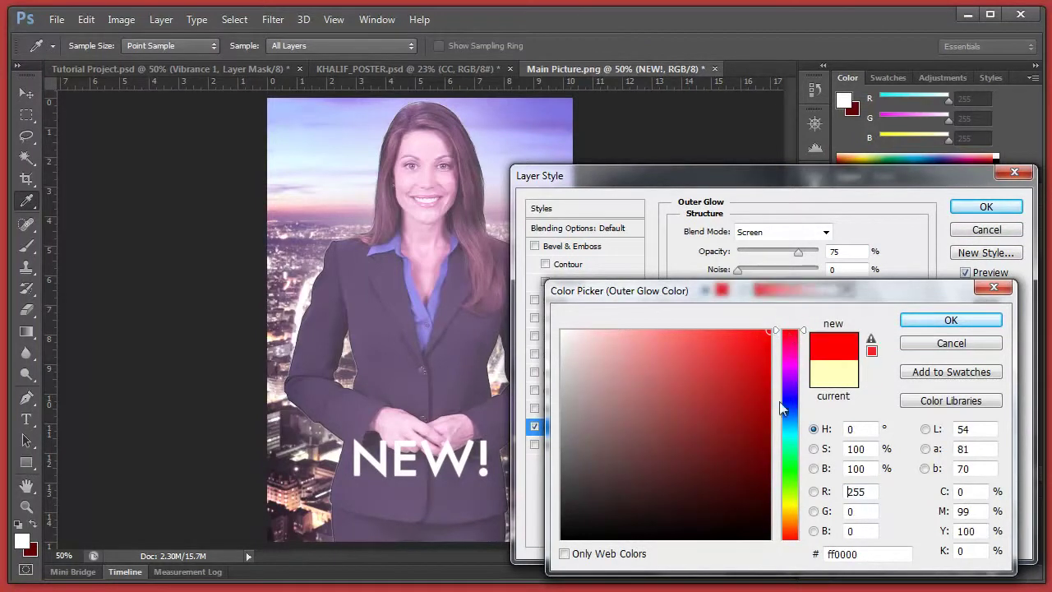
left_click(795, 517)
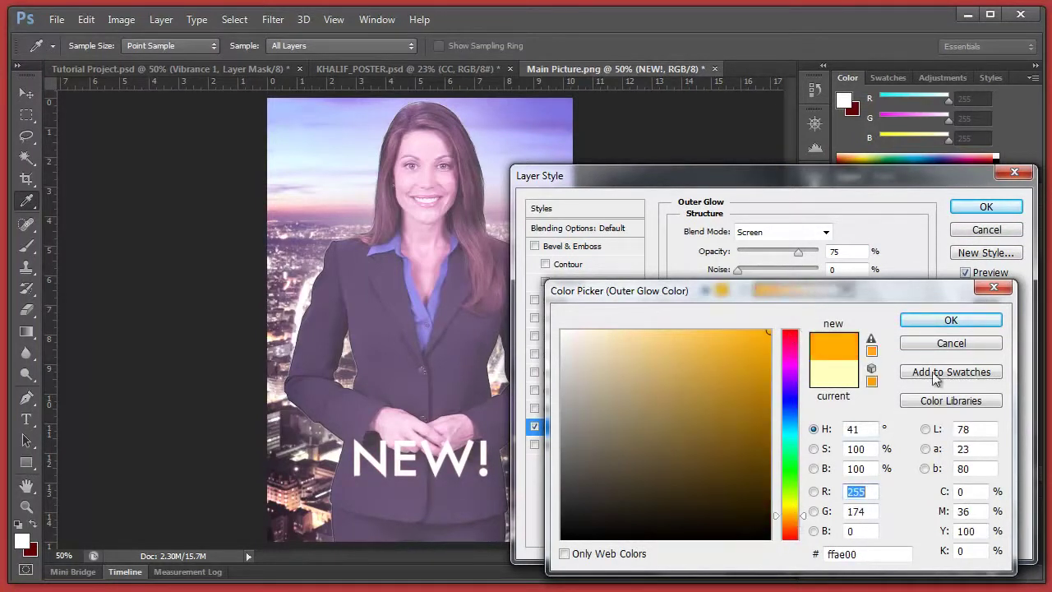
left_click(945, 323)
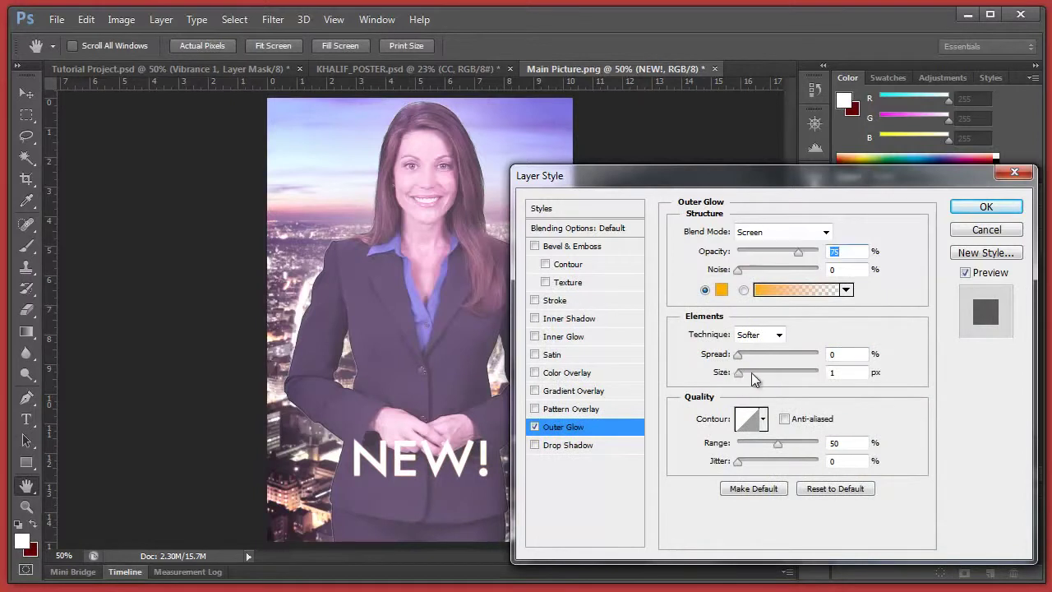
Set the outer glow's spread to 9% and size to 24 px, and move the NEW! text slightly lower, below the woman's hands.
mouse_move(749, 374)
left_mouse_down()
mouse_move(745, 353)
mouse_move(749, 375)
left_mouse_up()
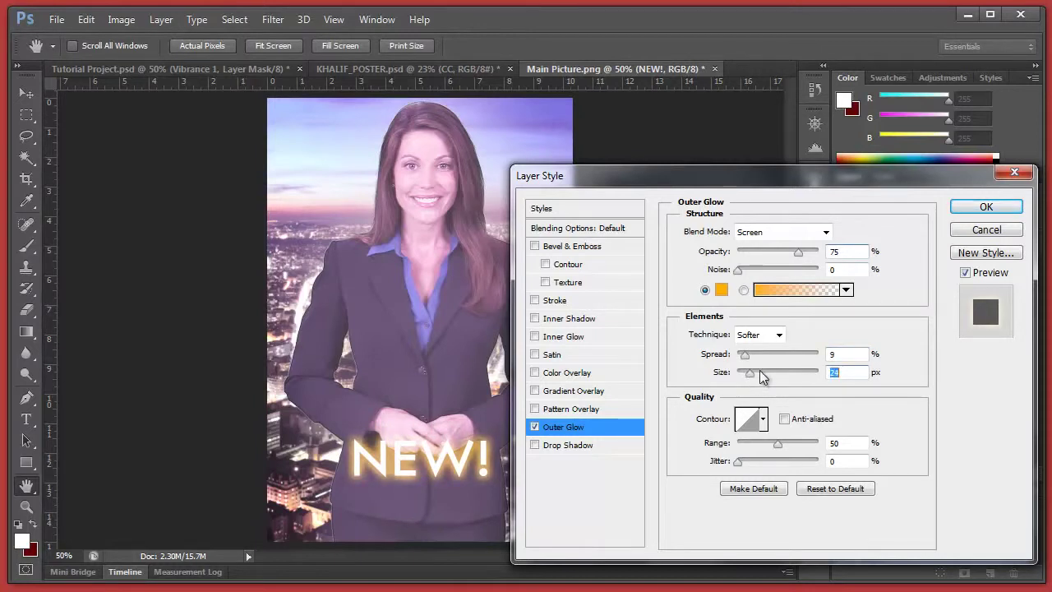
left_click(986, 207)
key("v")
left_click_drag(497, 470, 492, 497)
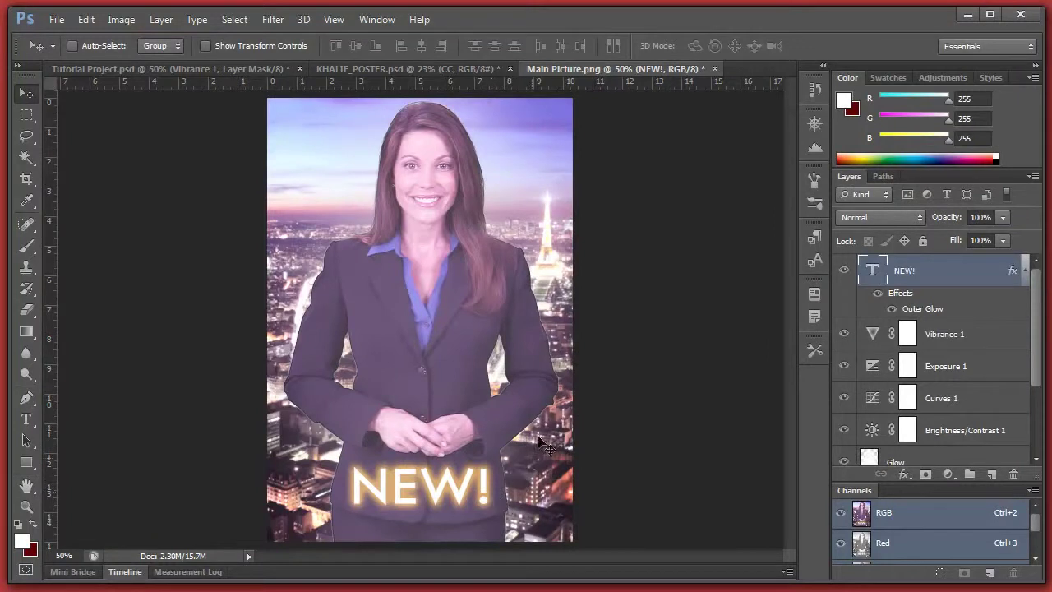